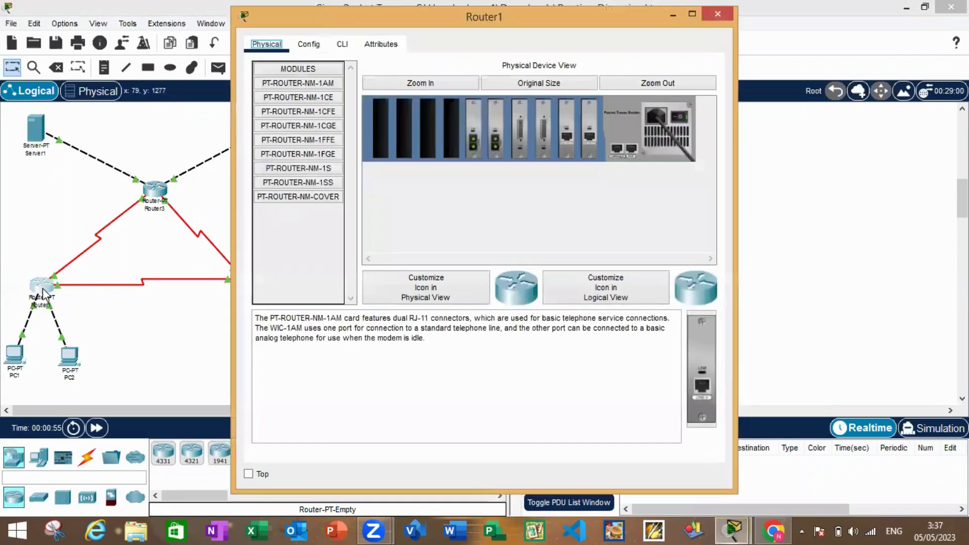
# Review the static routes and the RIP network addresses configured on Router1
pyautogui.click(319, 45)
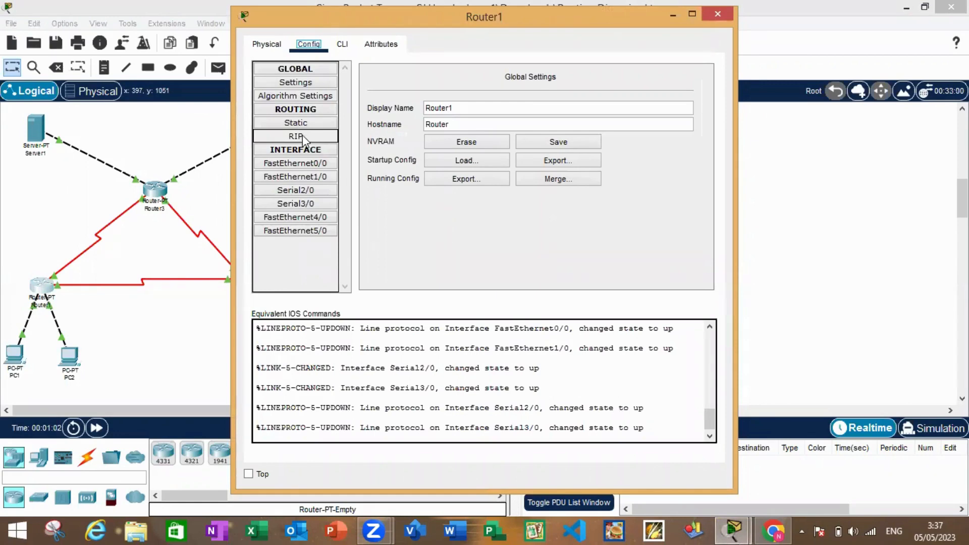
pyautogui.click(310, 121)
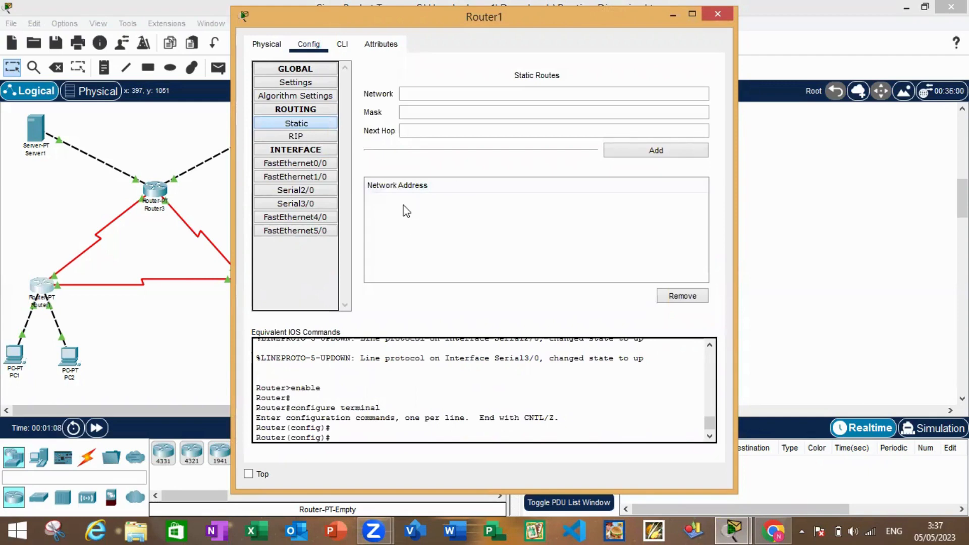
pyautogui.click(305, 137)
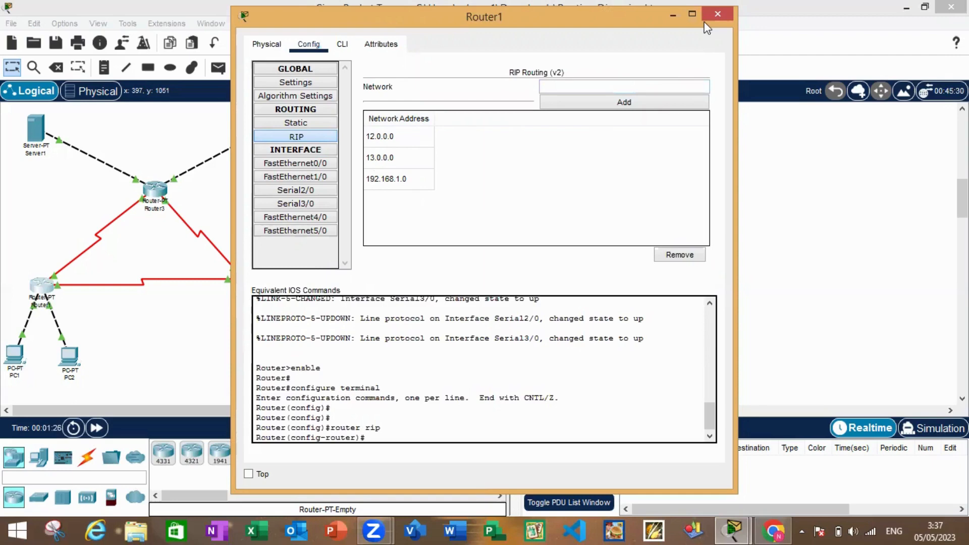
pyautogui.click(717, 14)
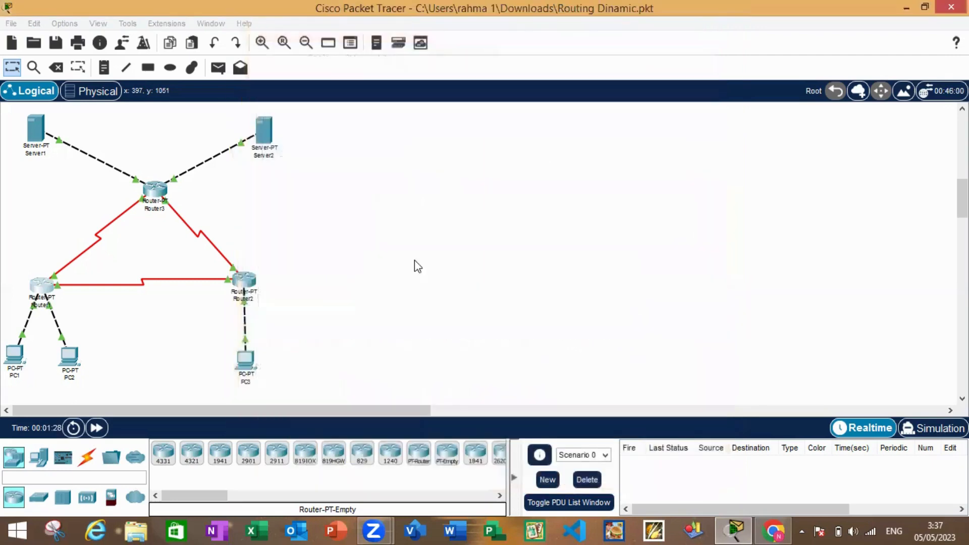
# Review the RIP network addresses configured on Router2
pyautogui.click(245, 287)
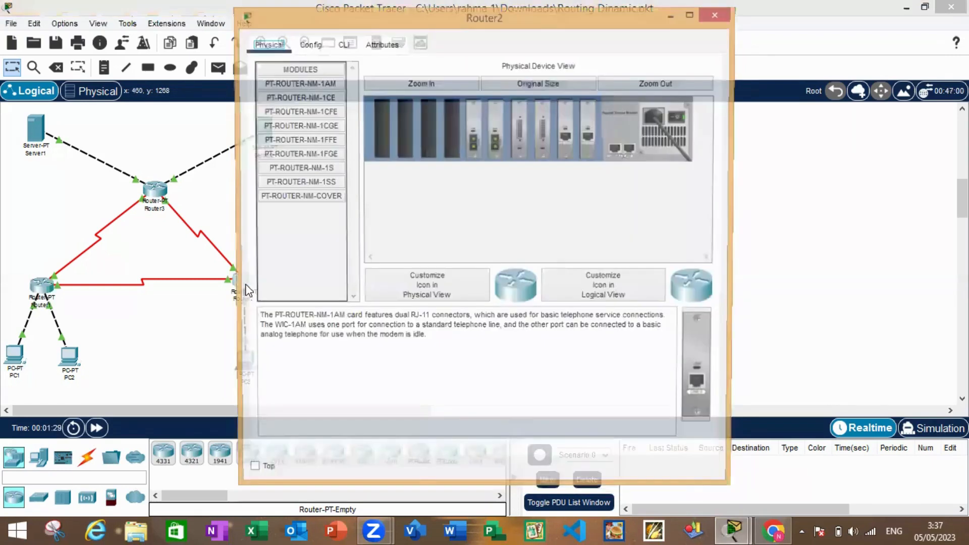
pyautogui.click(308, 44)
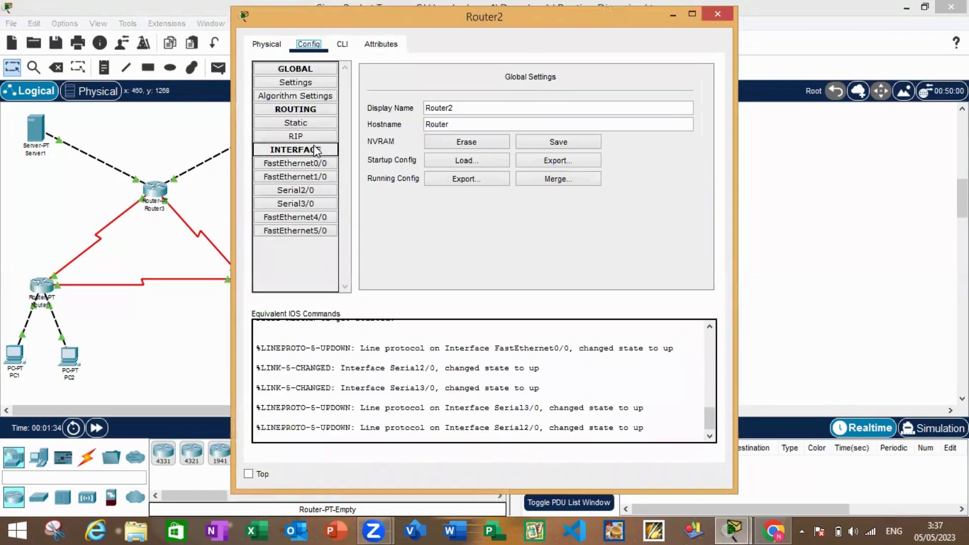
pyautogui.click(315, 140)
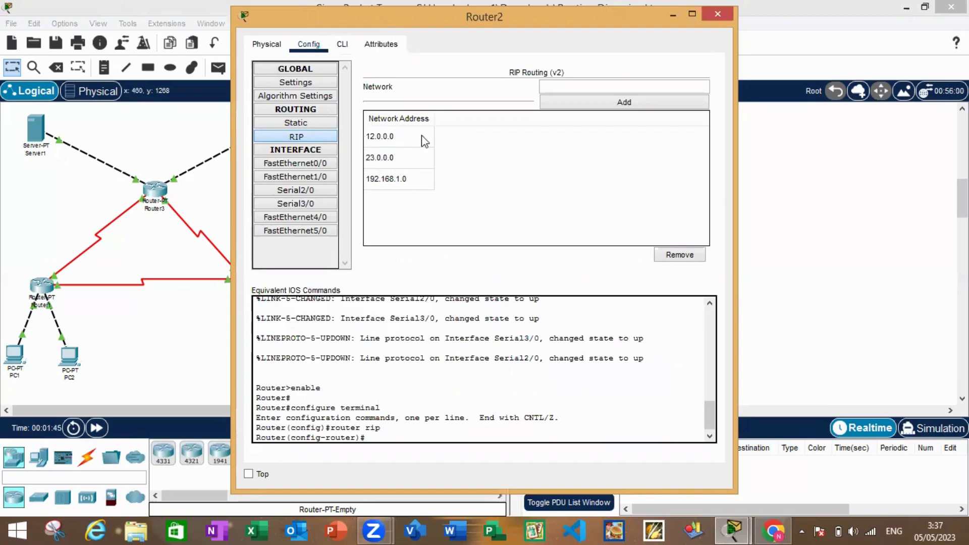
pyautogui.click(712, 18)
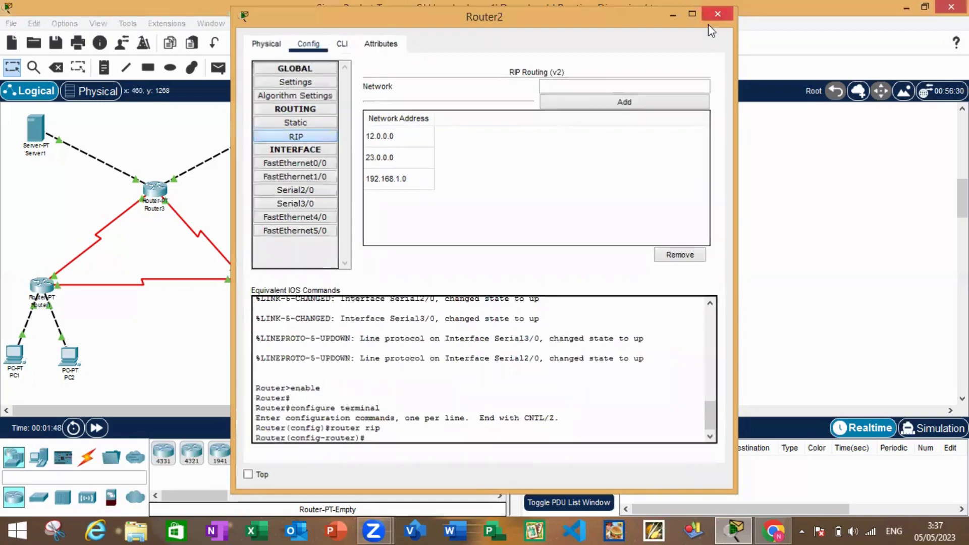
# Review the RIP network addresses configured on Router3
pyautogui.click(156, 192)
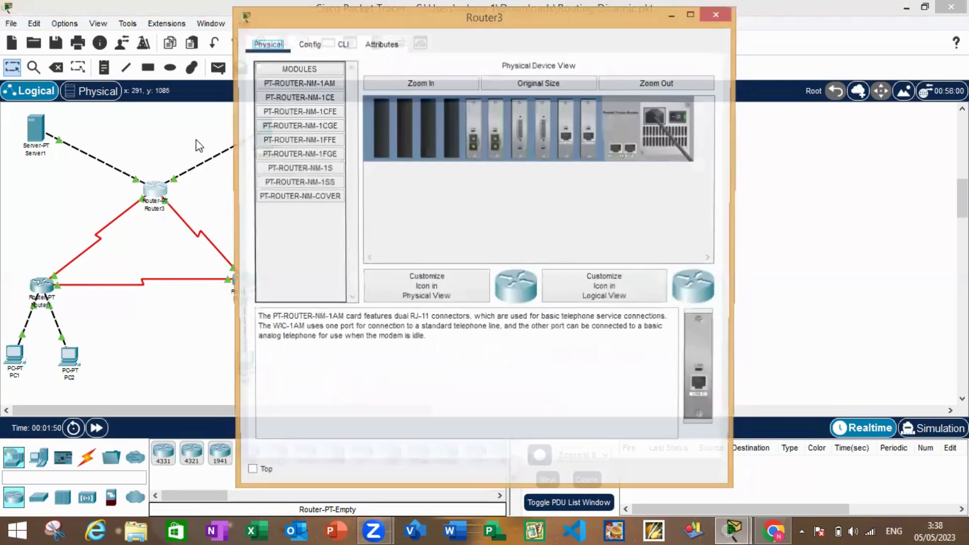
pyautogui.click(306, 45)
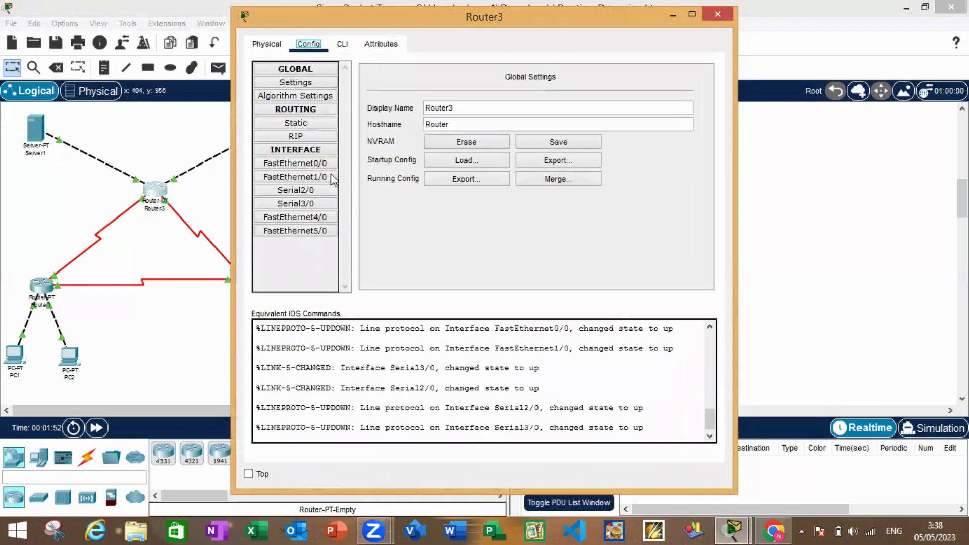
pyautogui.click(323, 137)
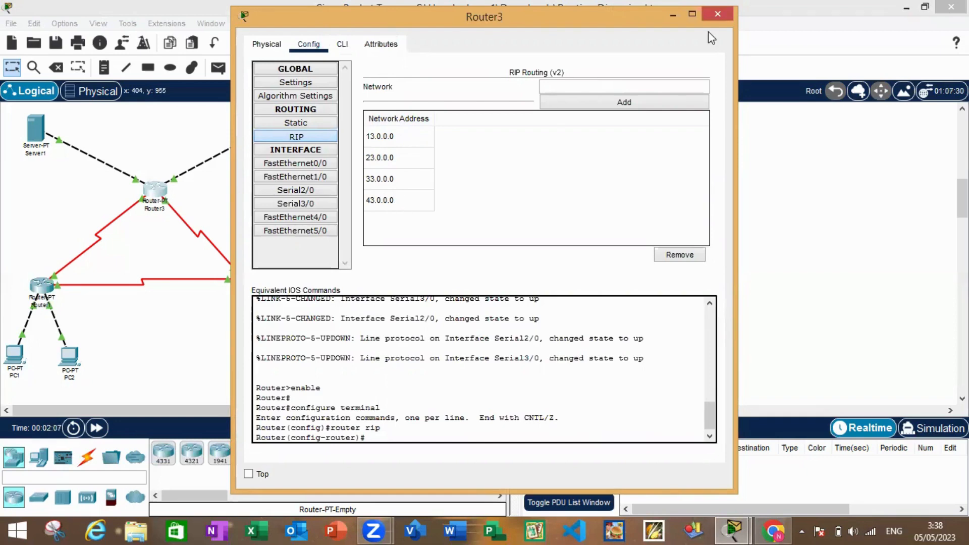
pyautogui.click(717, 14)
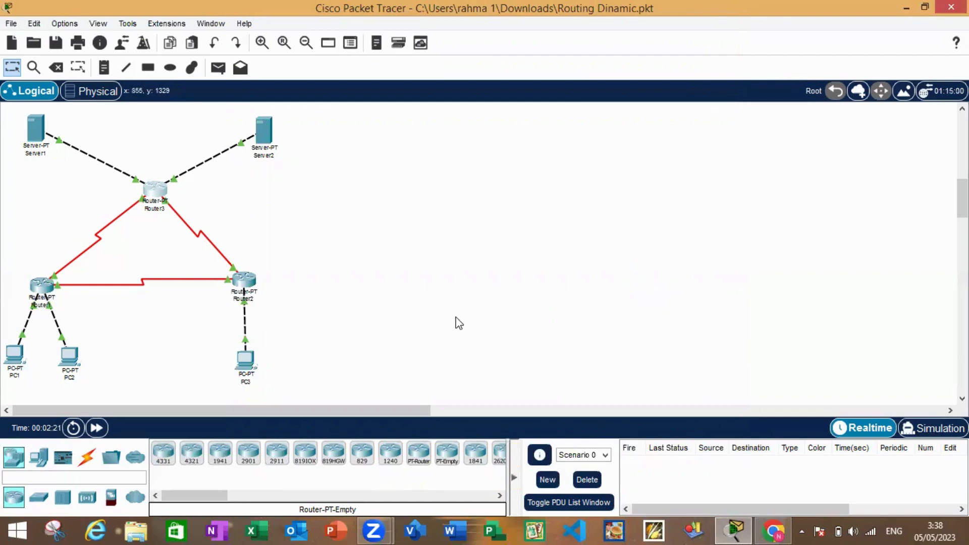
# Disable RIP route summarization on Router1 by running "no auto-summary" in its command line
pyautogui.click(38, 286)
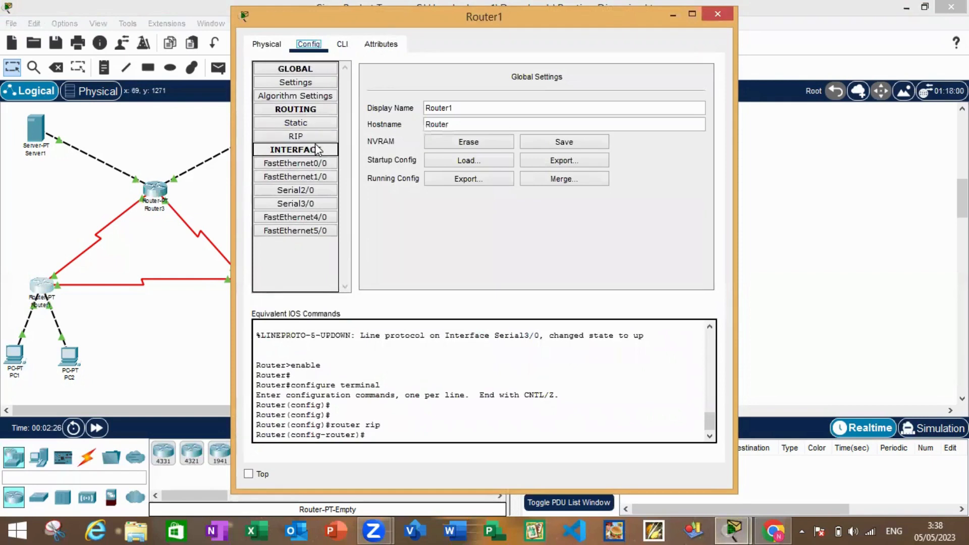
pyautogui.click(343, 45)
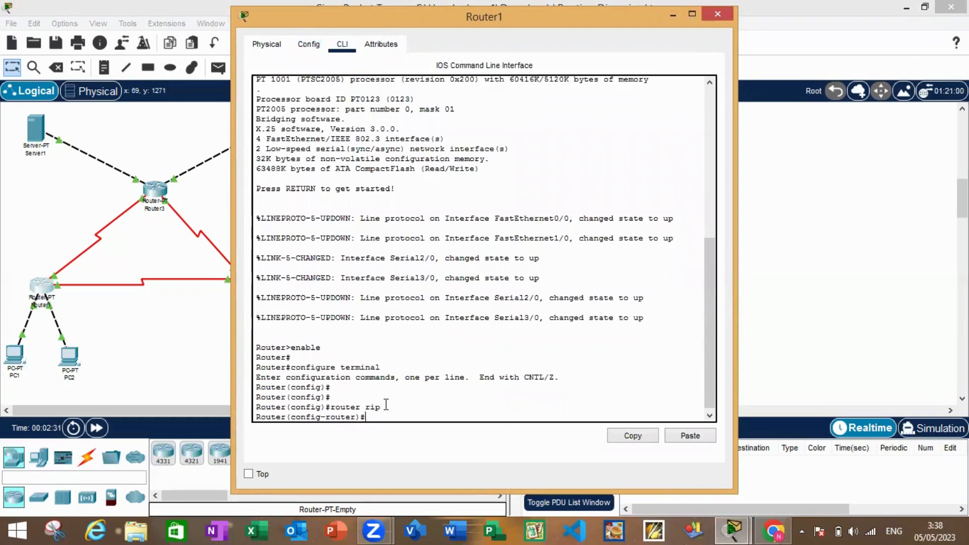
pyautogui.write('no auto-summary')
pyautogui.press('Return')
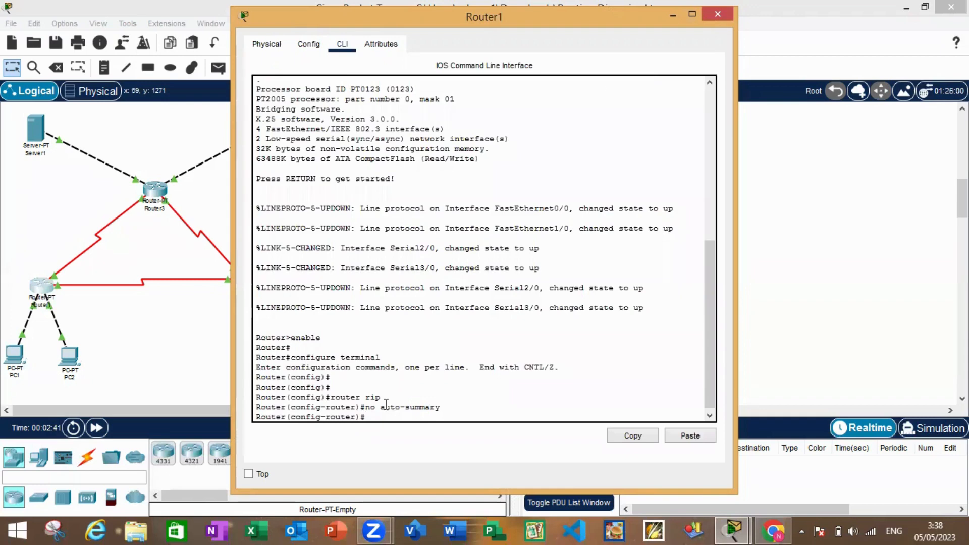
# Set RIP to version 2 on Router1 with the command "version 2" and close its window
pyautogui.write('version 2')
pyautogui.press('Return')
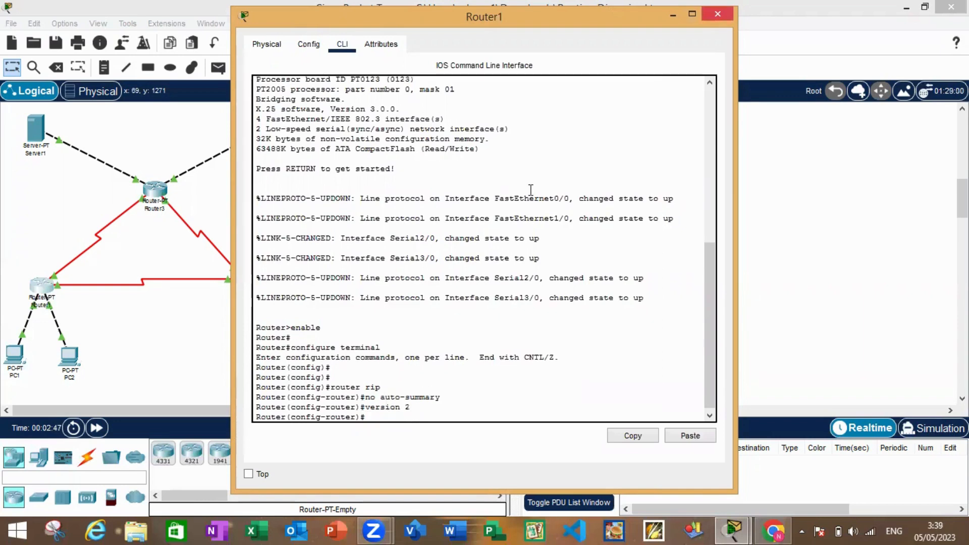
pyautogui.click(717, 13)
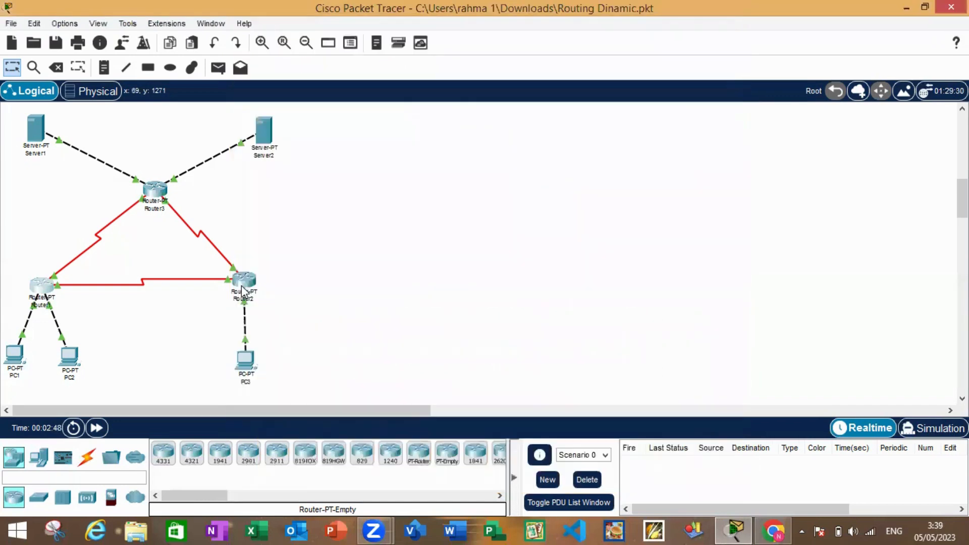
# Disable RIP route summarization on Router2 by running "no auto summary" in its command line
pyautogui.click(243, 290)
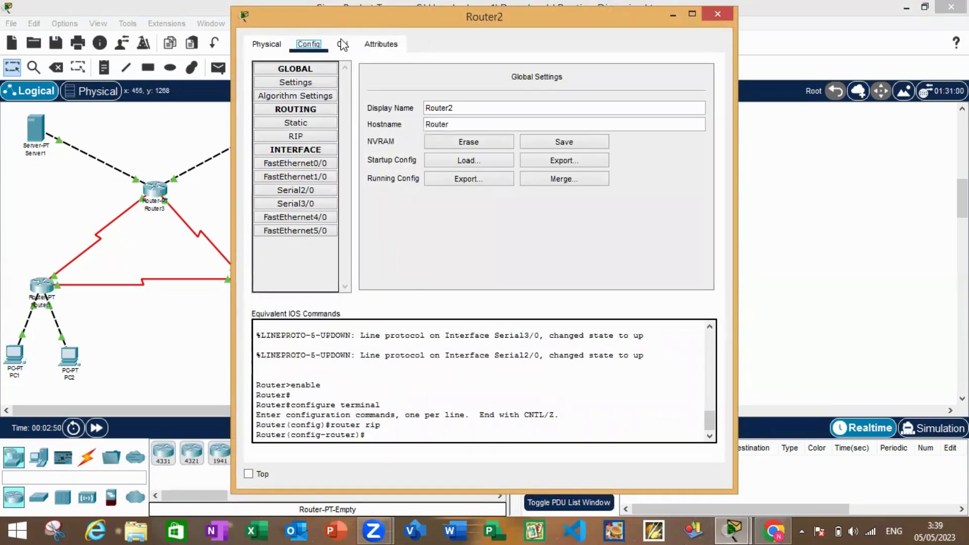
pyautogui.click(342, 45)
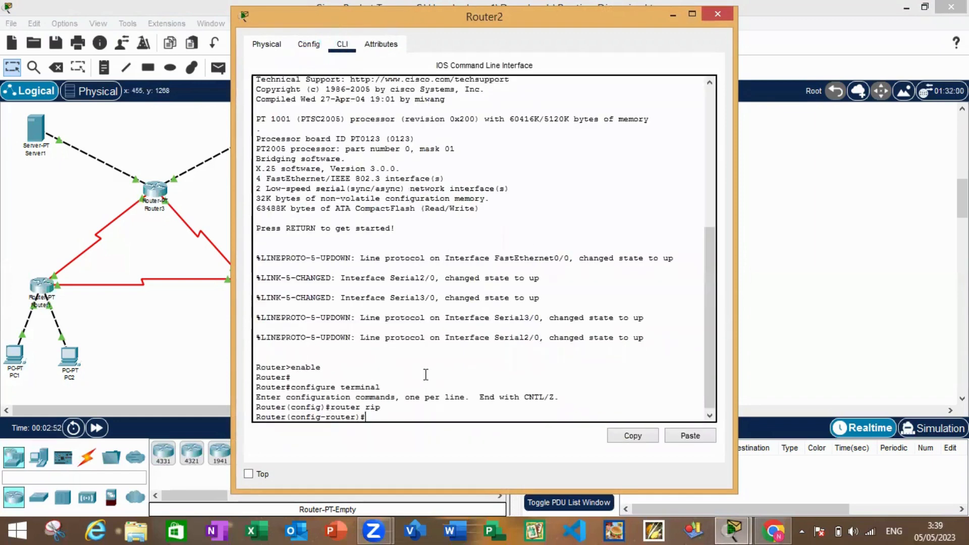
pyautogui.write('no auto s')
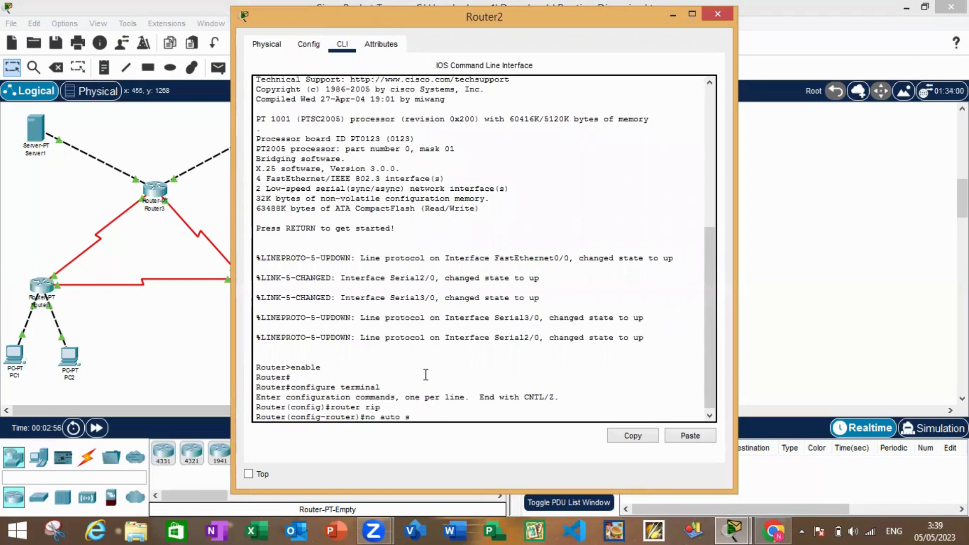
pyautogui.write('ummary')
pyautogui.press('Return')
# Set RIP to version 2 on Router2 with the command "version 2" and close its window
pyautogui.write('ve')
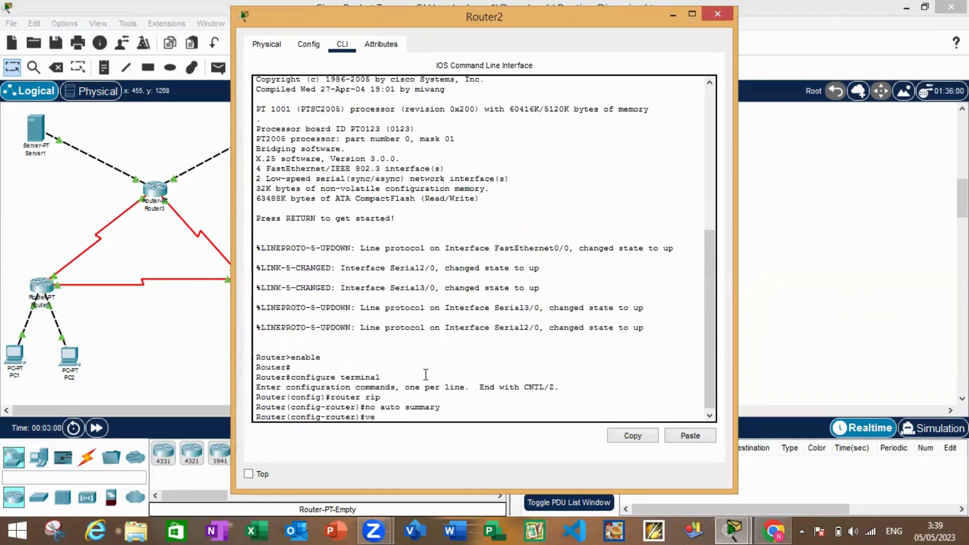
pyautogui.write('rsion 2')
pyautogui.press('Return')
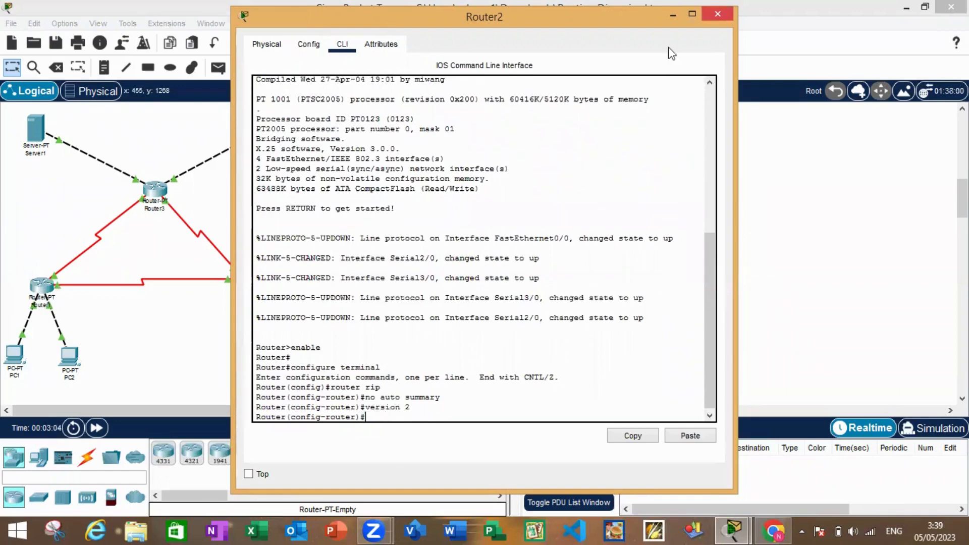
pyautogui.click(717, 14)
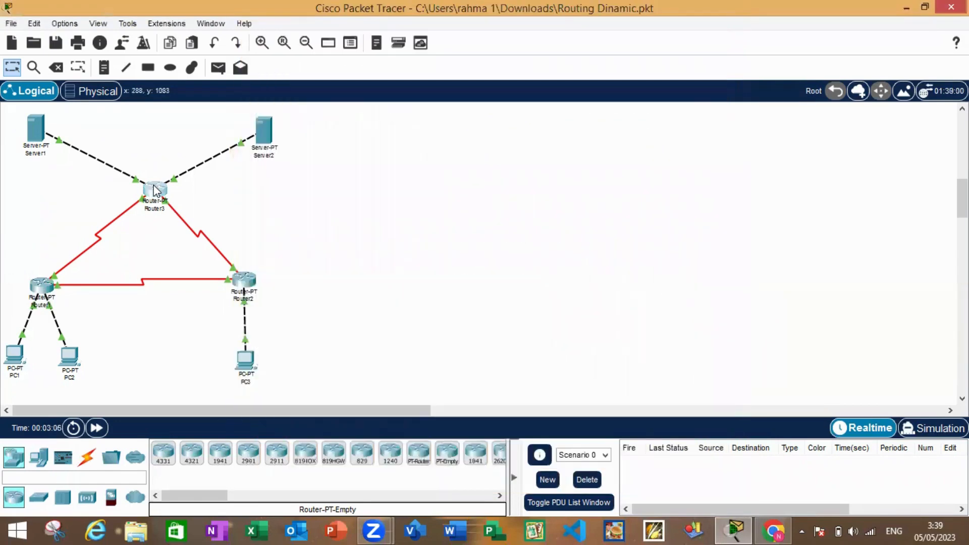
# Disable RIP route summarization on Router3 by running "no auto-summary" in its command line
pyautogui.click(154, 191)
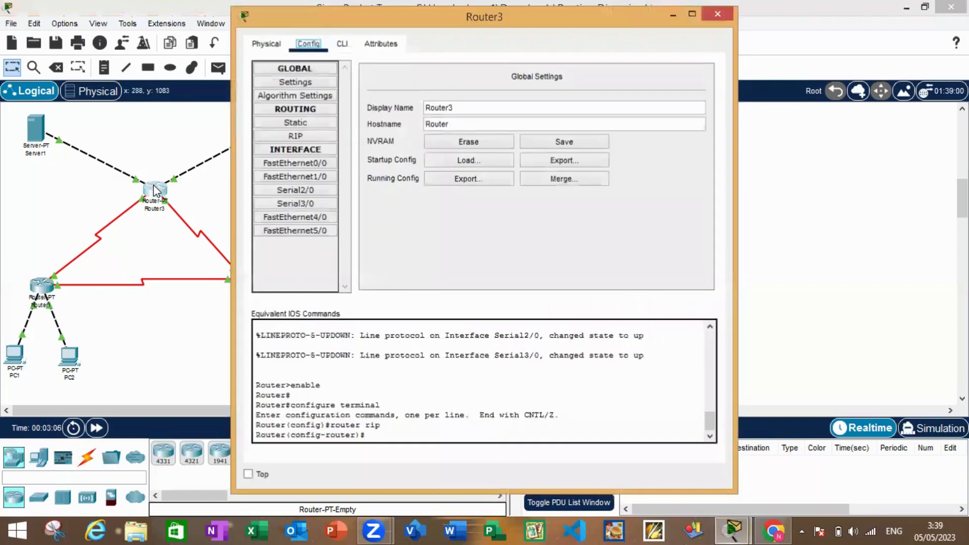
pyautogui.click(342, 44)
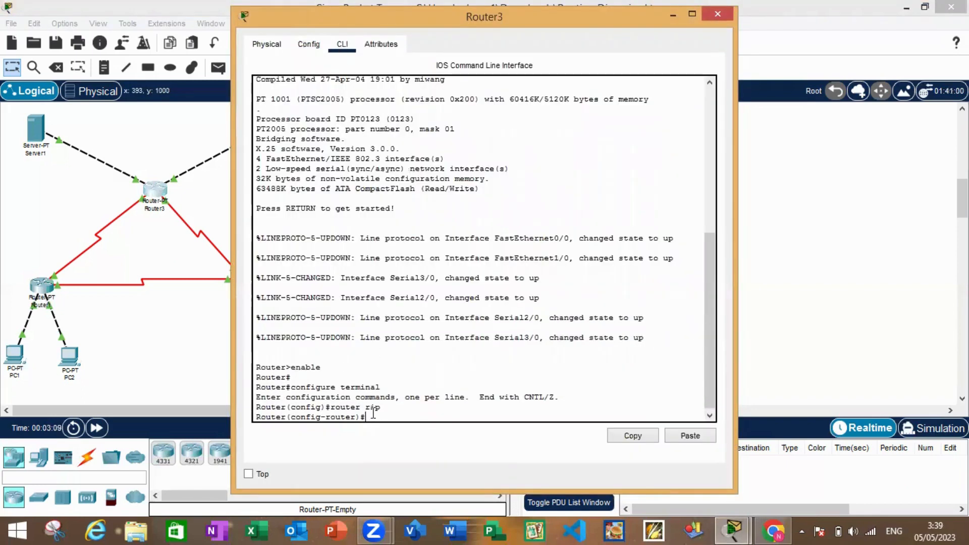
pyautogui.write('no au')
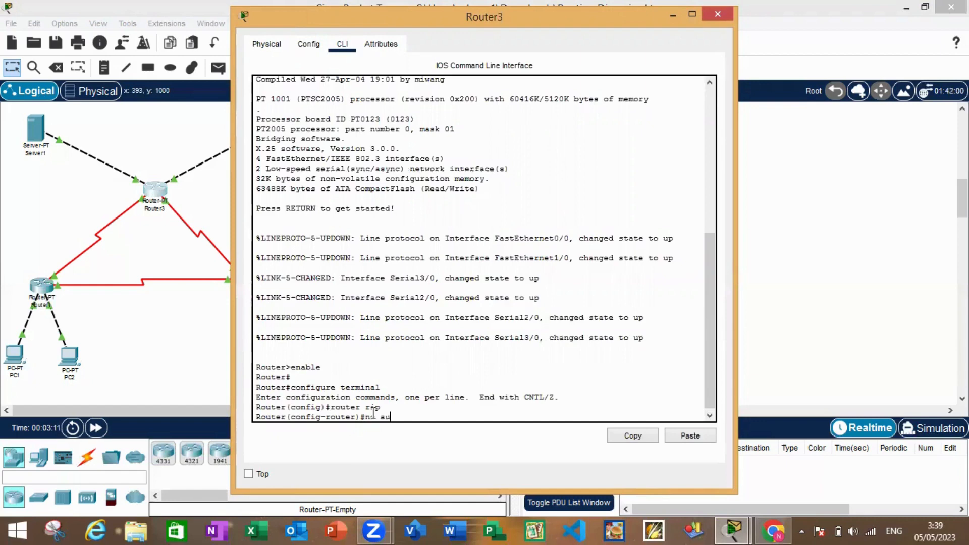
pyautogui.write('to-summa')
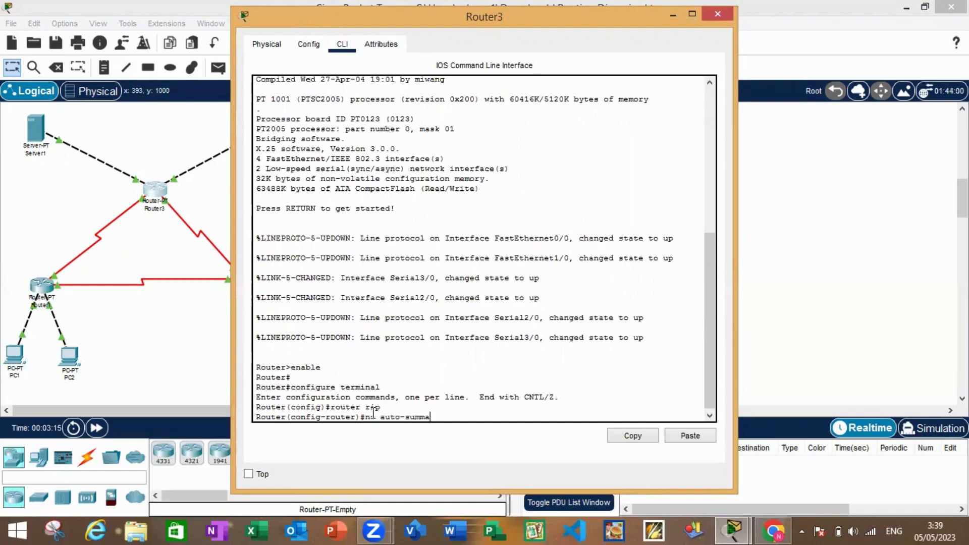
pyautogui.write('ry')
pyautogui.press('Return')
# Set RIP to version 2 on Router3 with the command "version 2" and close its window
pyautogui.write('v')
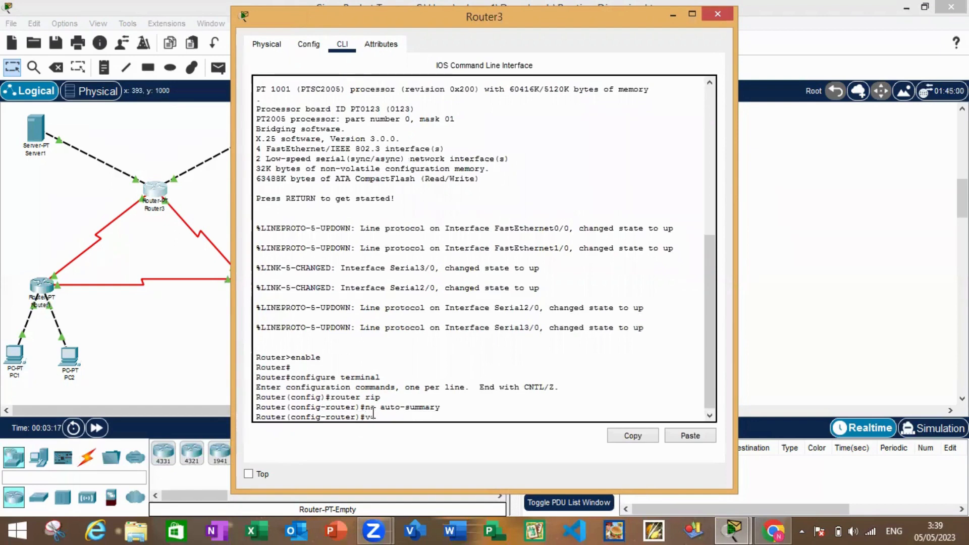
pyautogui.write('ersion 2')
pyautogui.press('Return')
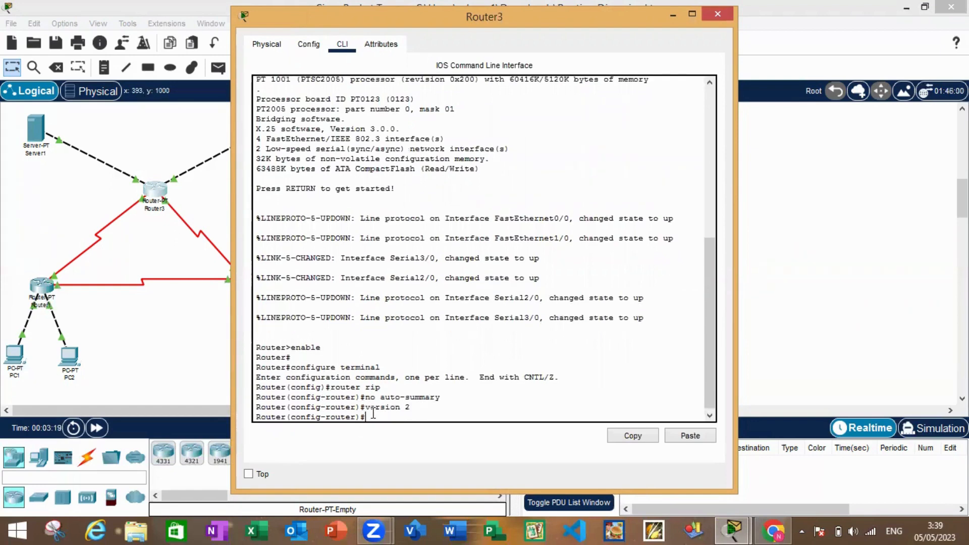
pyautogui.click(730, 19)
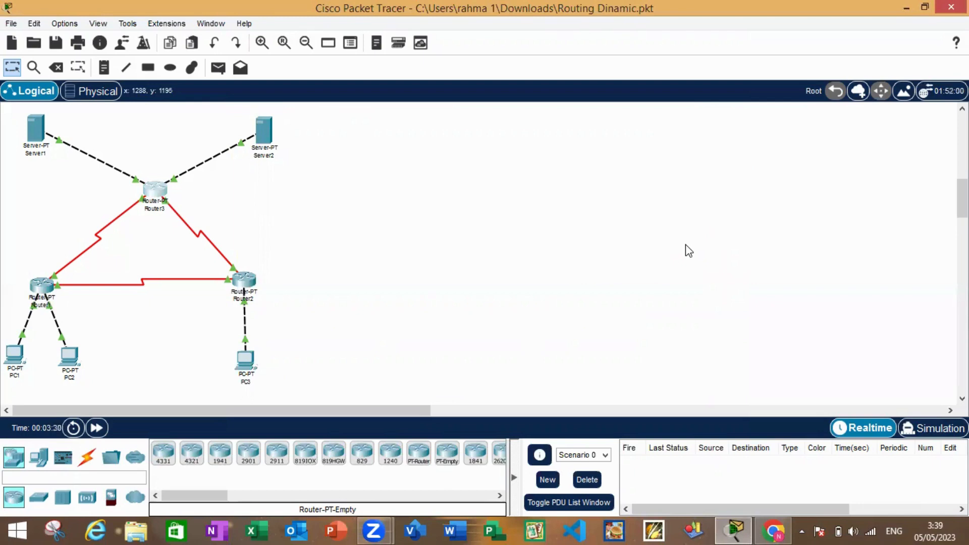
# Save Router1's running configuration to NVRAM from its global settings and close its window
pyautogui.click(44, 288)
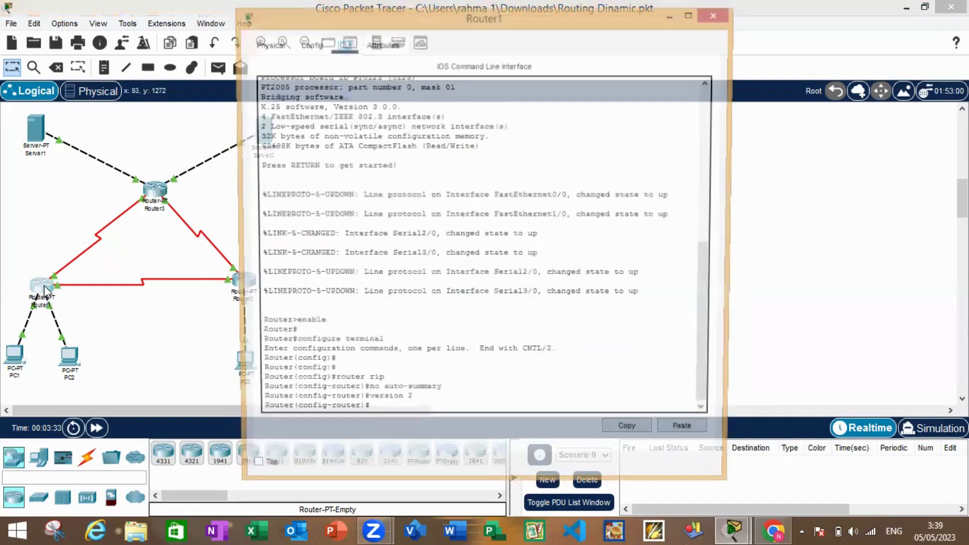
pyautogui.click(309, 44)
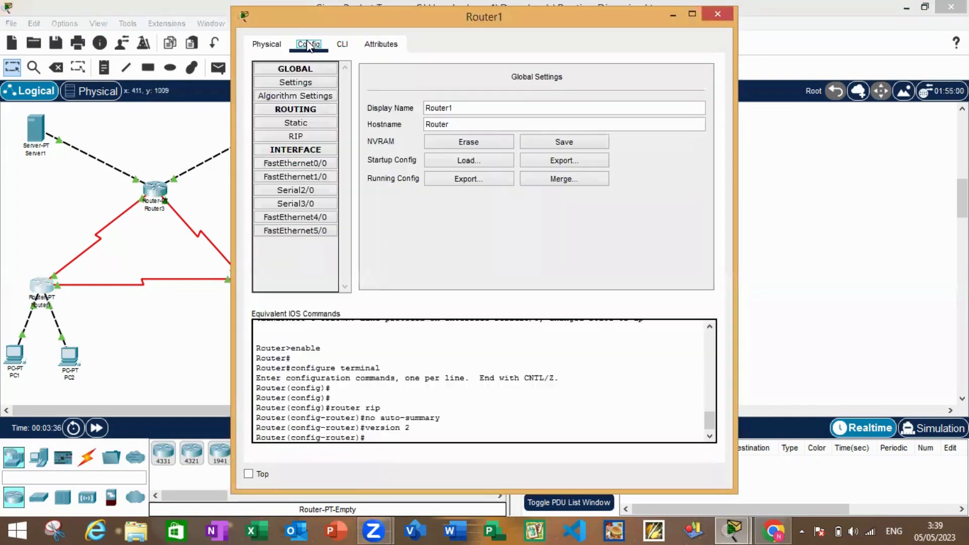
pyautogui.click(310, 80)
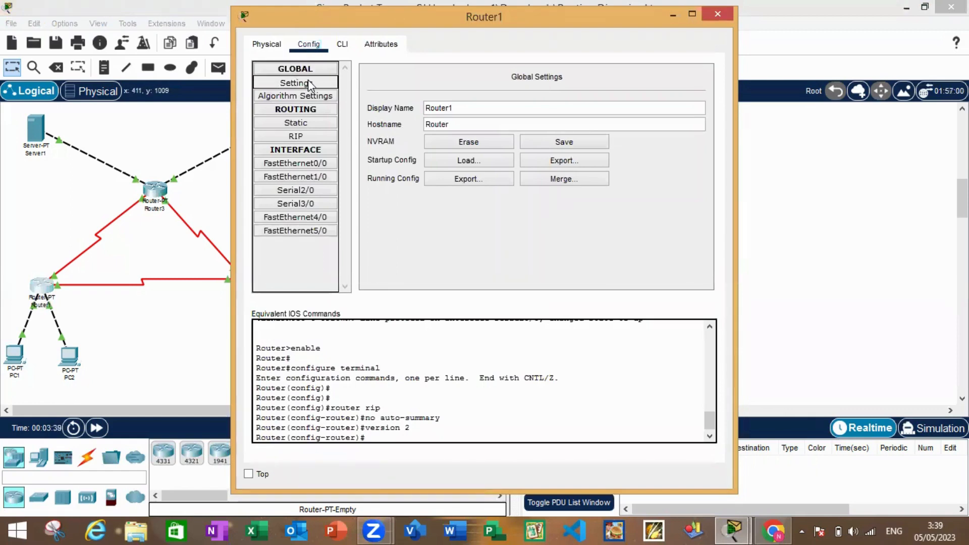
pyautogui.click(564, 142)
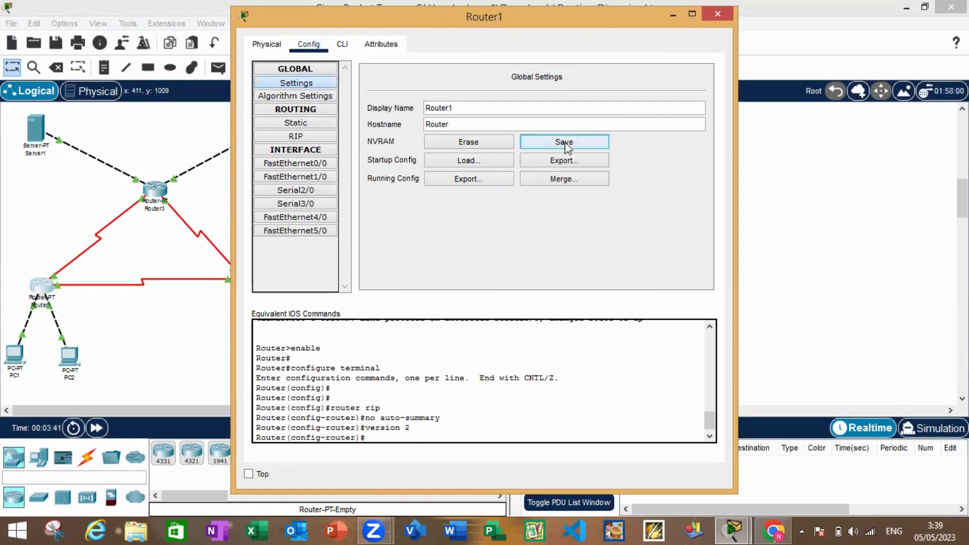
pyautogui.click(718, 13)
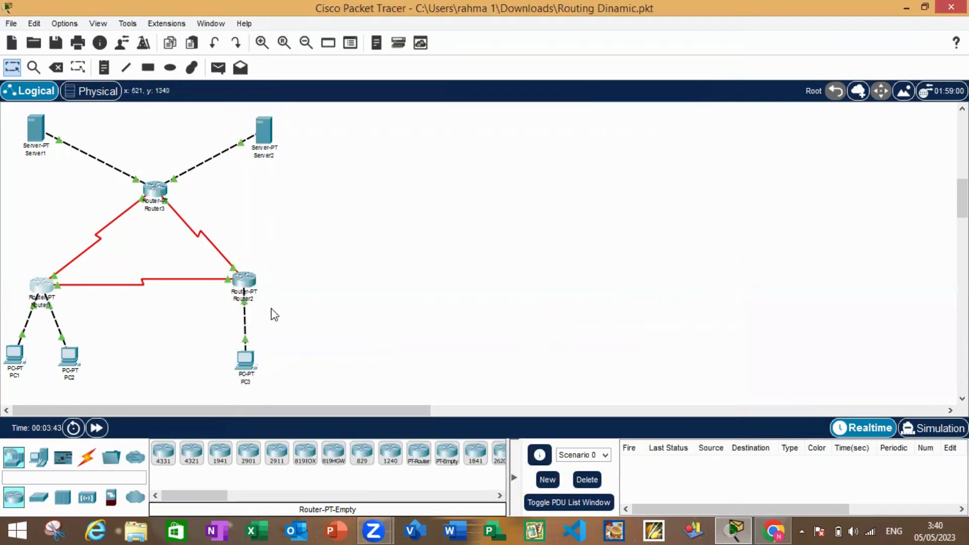
# Save Router2's running configuration to NVRAM from its global settings and close its window
pyautogui.click(246, 283)
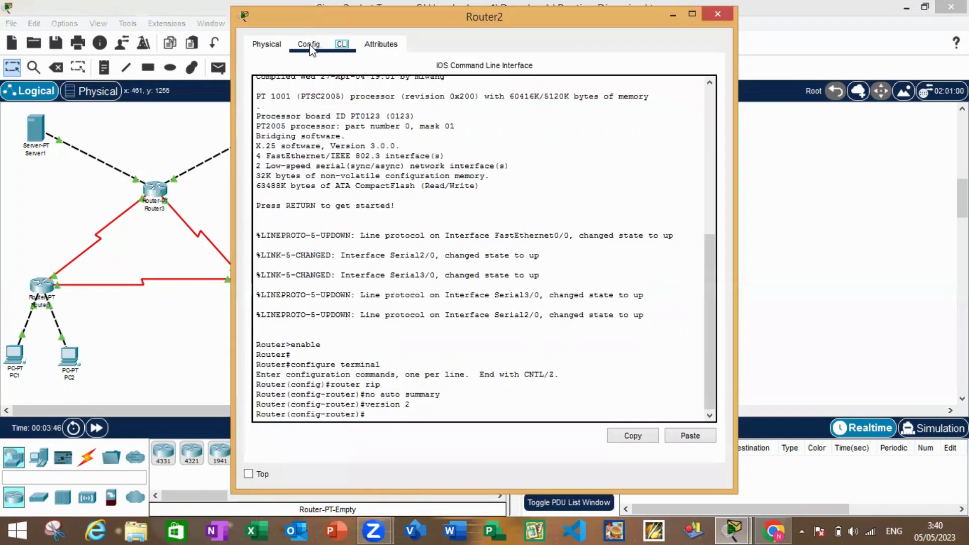
pyautogui.click(309, 45)
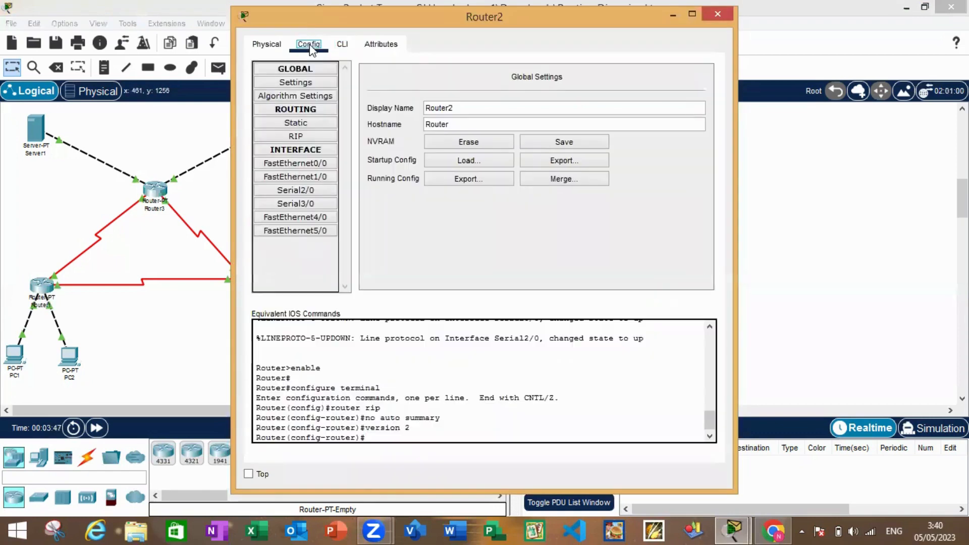
pyautogui.click(323, 84)
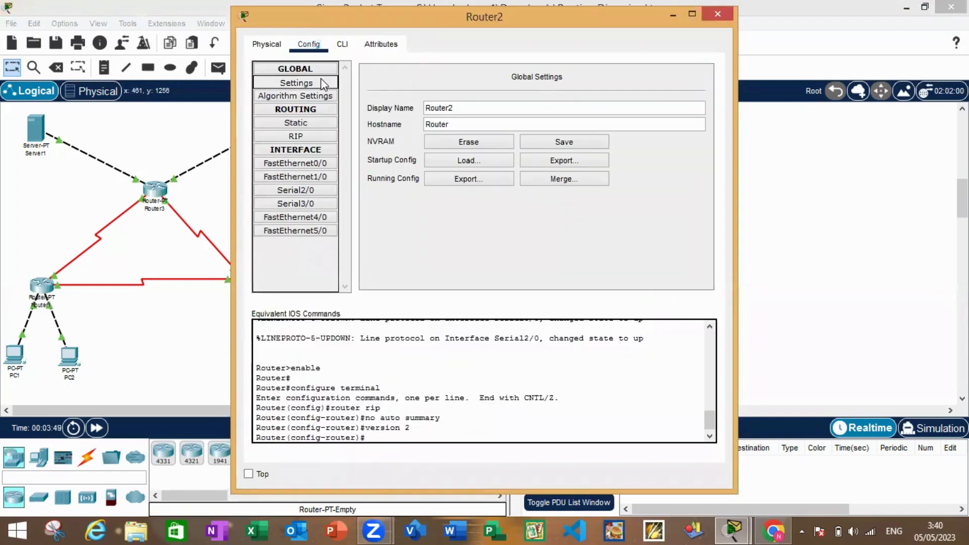
pyautogui.click(589, 143)
pyautogui.click(717, 13)
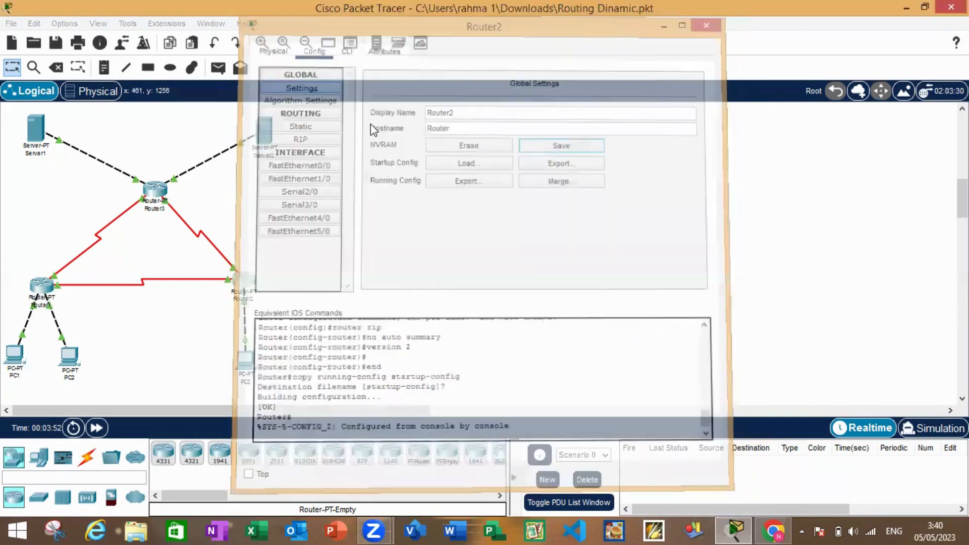
# Save Router3's running configuration to NVRAM from its global settings and close its window
pyautogui.click(154, 194)
pyautogui.click(307, 45)
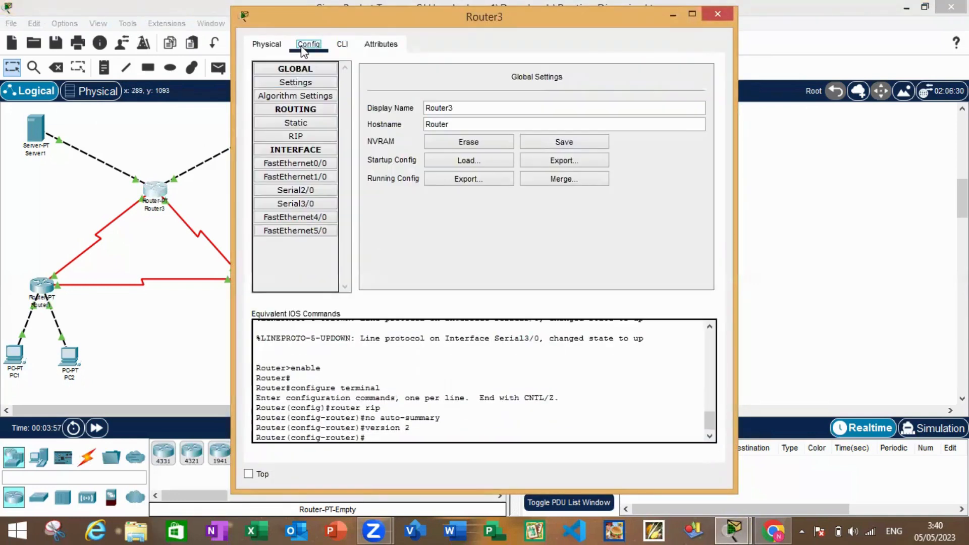
pyautogui.click(322, 86)
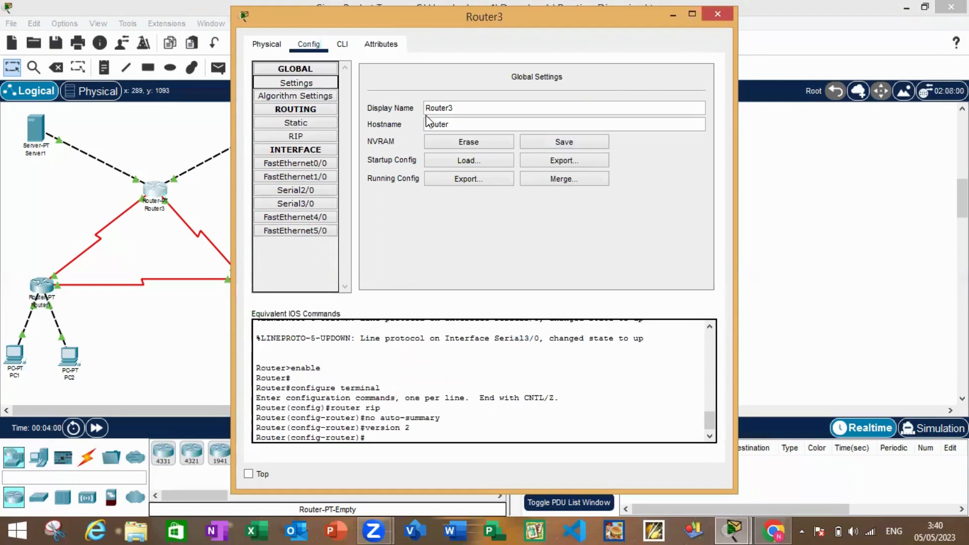
pyautogui.click(574, 144)
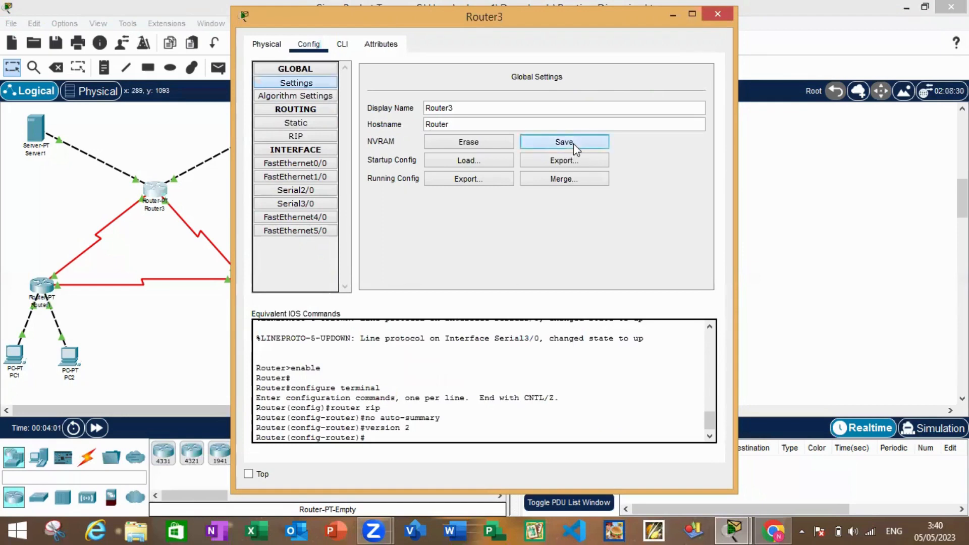
pyautogui.click(718, 19)
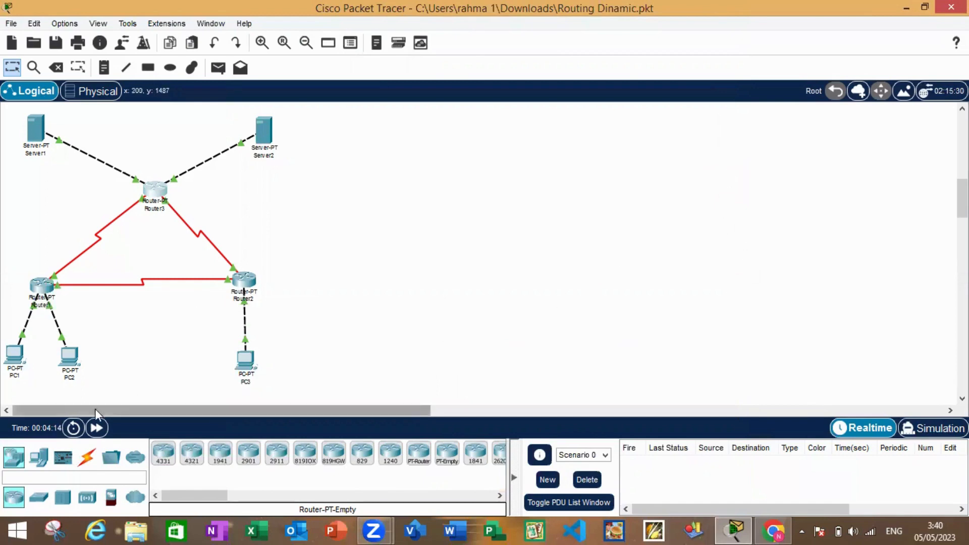
# Power-cycle all devices and confirm the network reset so they restart from their startup configurations
pyautogui.click(74, 428)
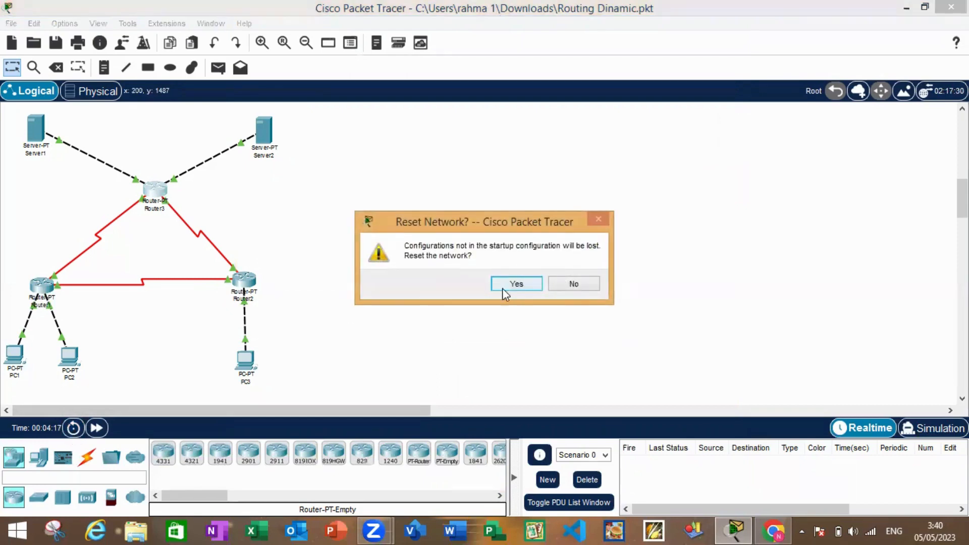
pyautogui.click(520, 283)
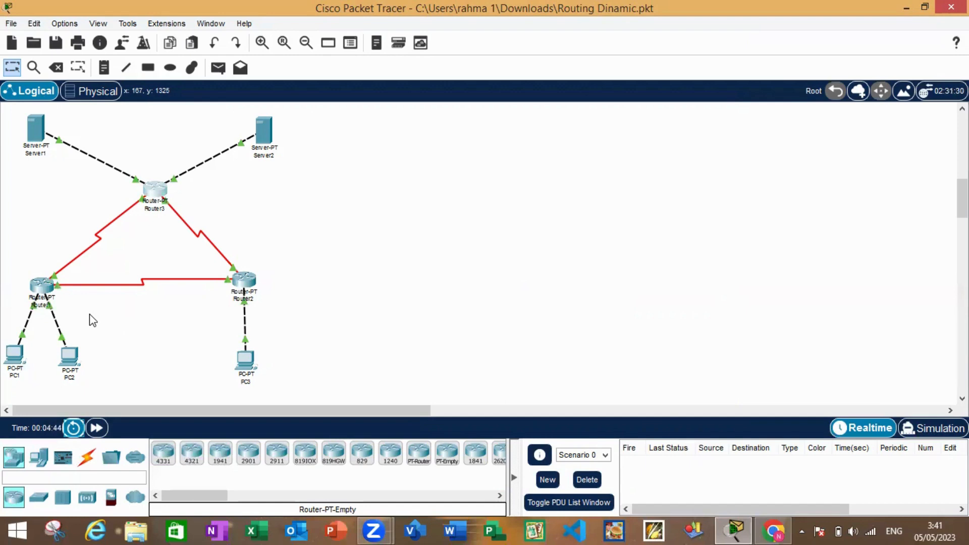
# Display Router1's full routing table with "show ip route" in its command line, then close its window
pyautogui.click(42, 289)
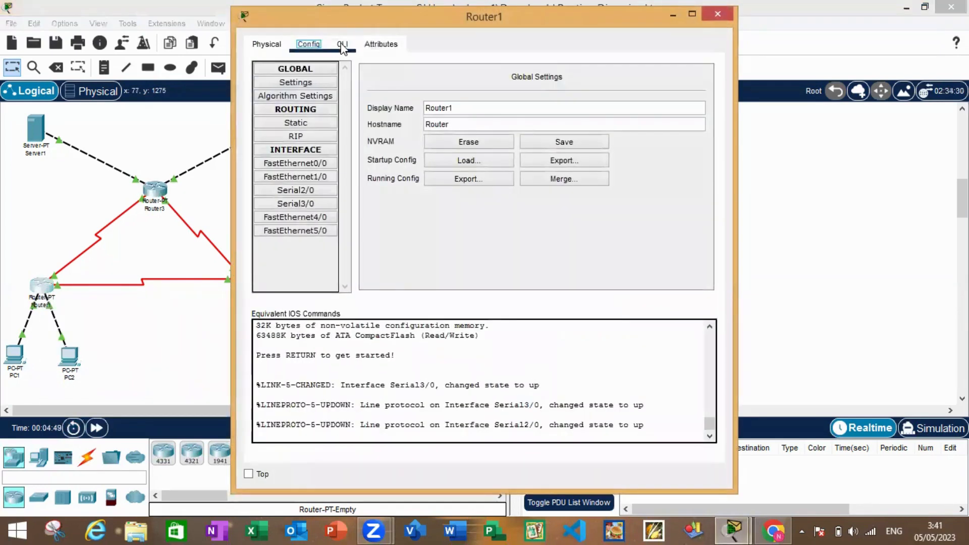
pyautogui.click(341, 46)
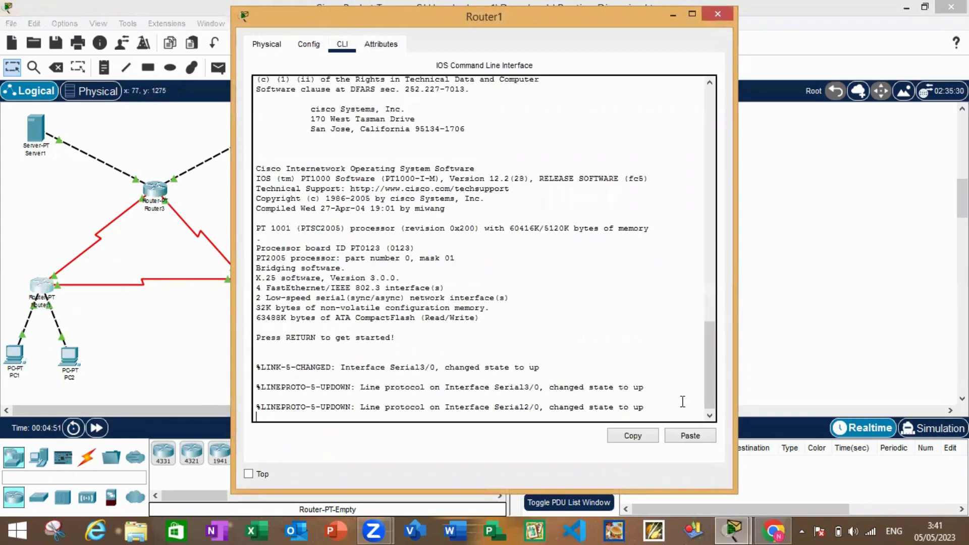
pyautogui.press('Return')
pyautogui.write('s')
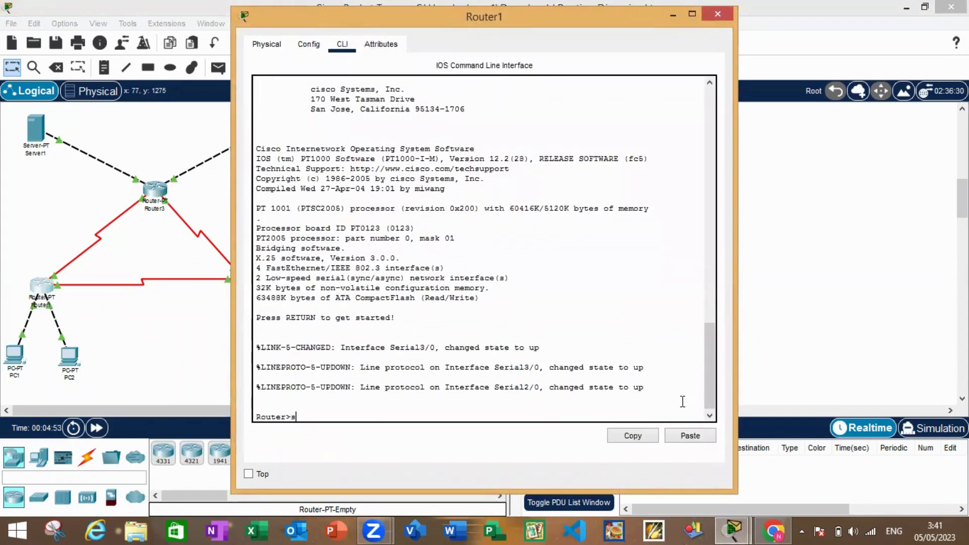
pyautogui.write('how ip route')
pyautogui.press('Return')
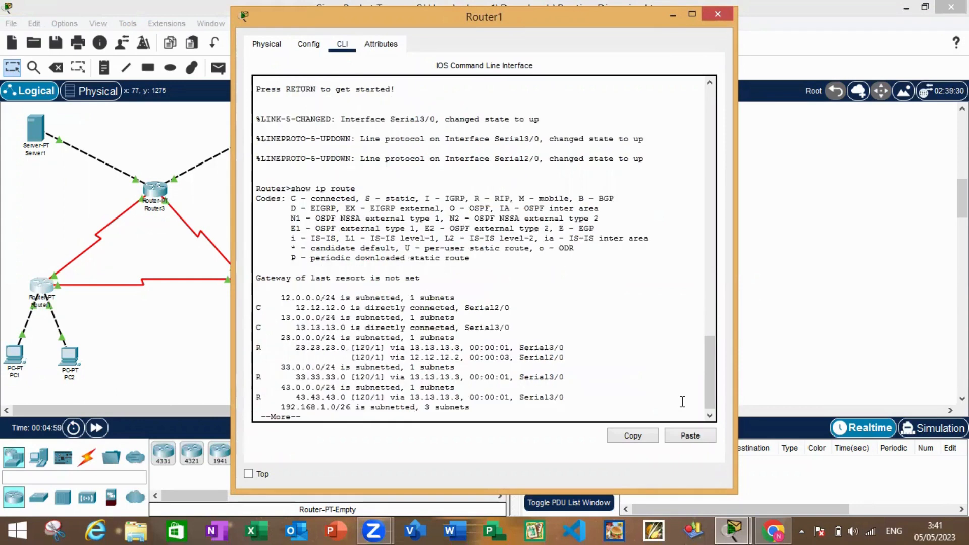
pyautogui.press('space')
pyautogui.press('Return')
pyautogui.press('Return')
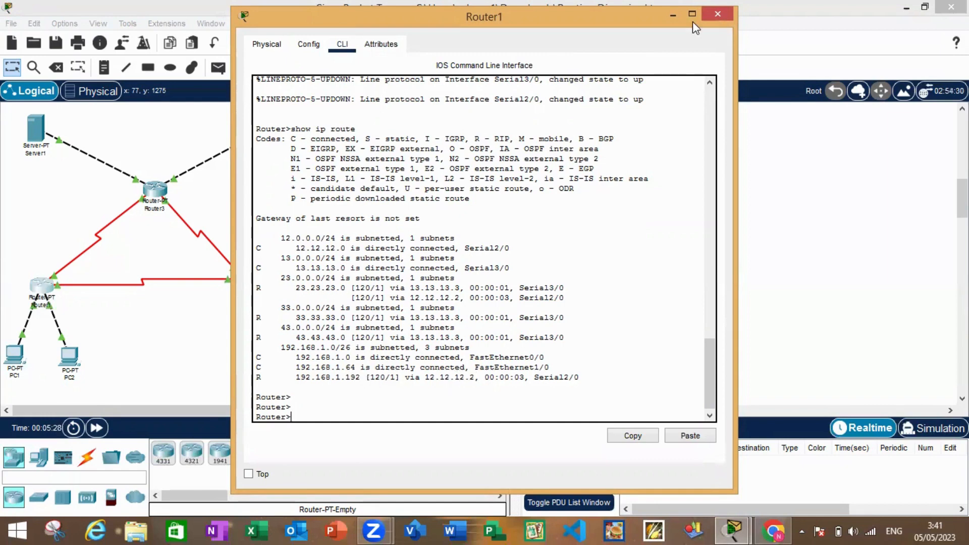
pyautogui.click(717, 14)
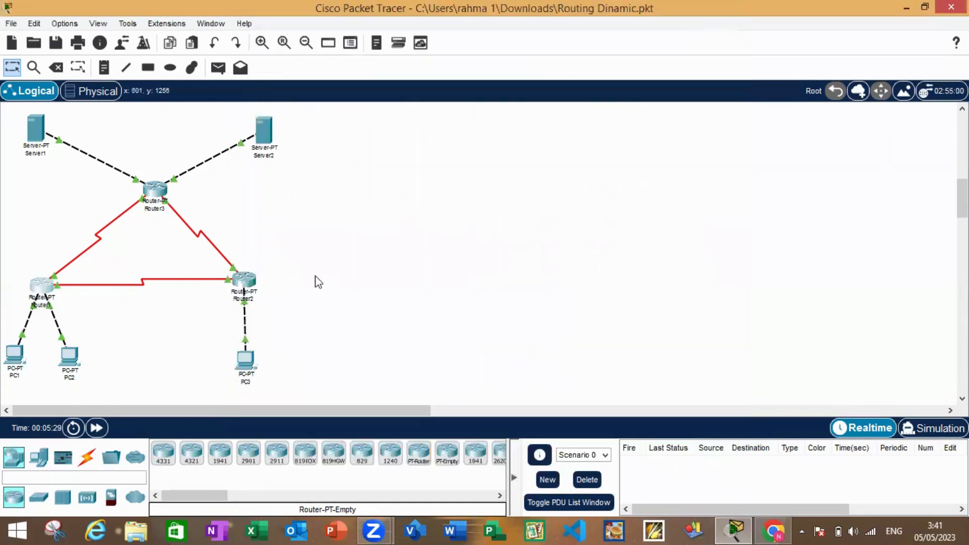
# Display Router2's full routing table with "show ip route" in its command line, then close its window
pyautogui.doubleClick(247, 288)
pyautogui.click(341, 45)
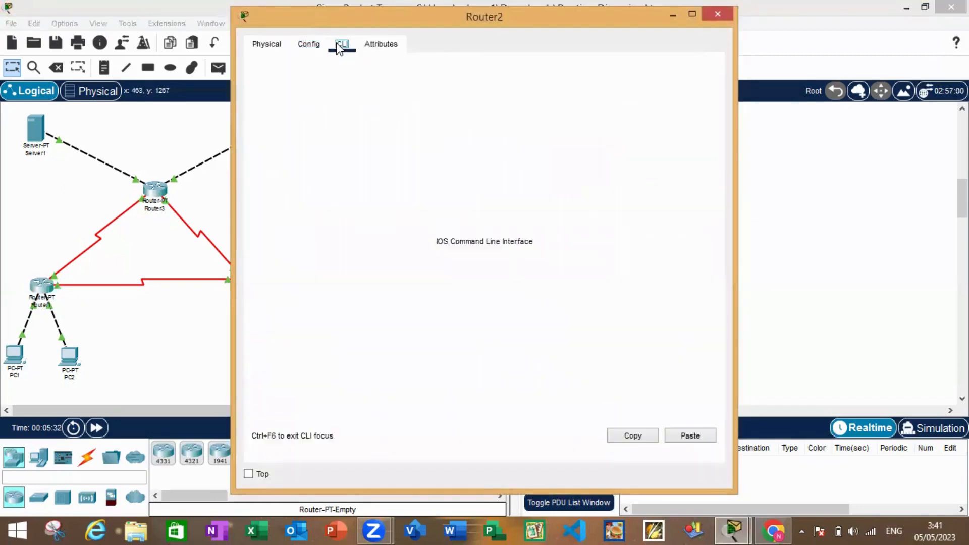
pyautogui.press('Return')
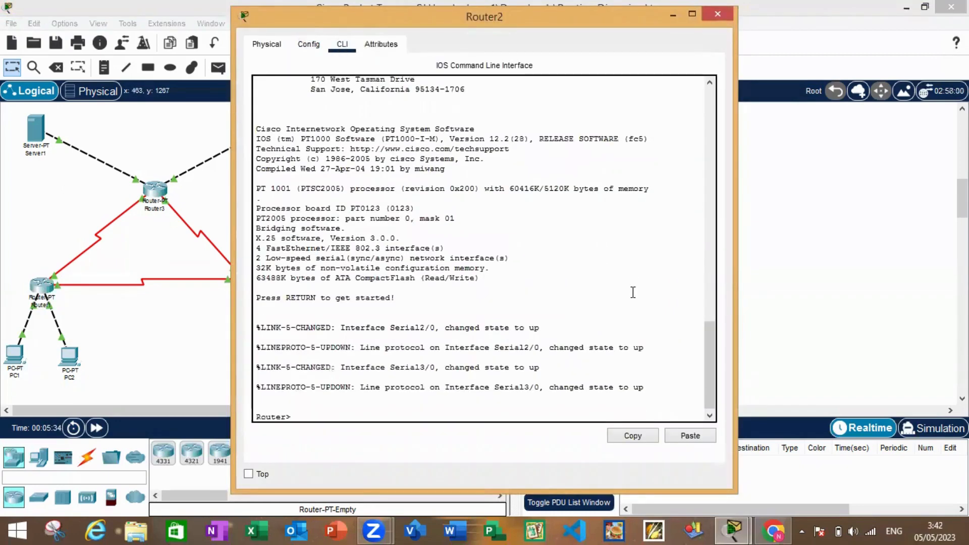
pyautogui.write('show ip route')
pyautogui.press('Return')
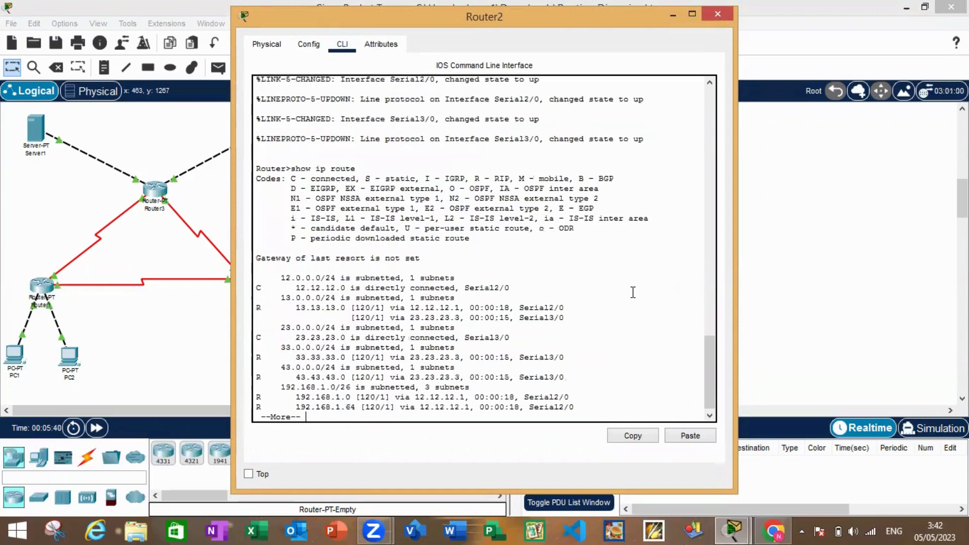
pyautogui.press('Return')
pyautogui.press('Return')
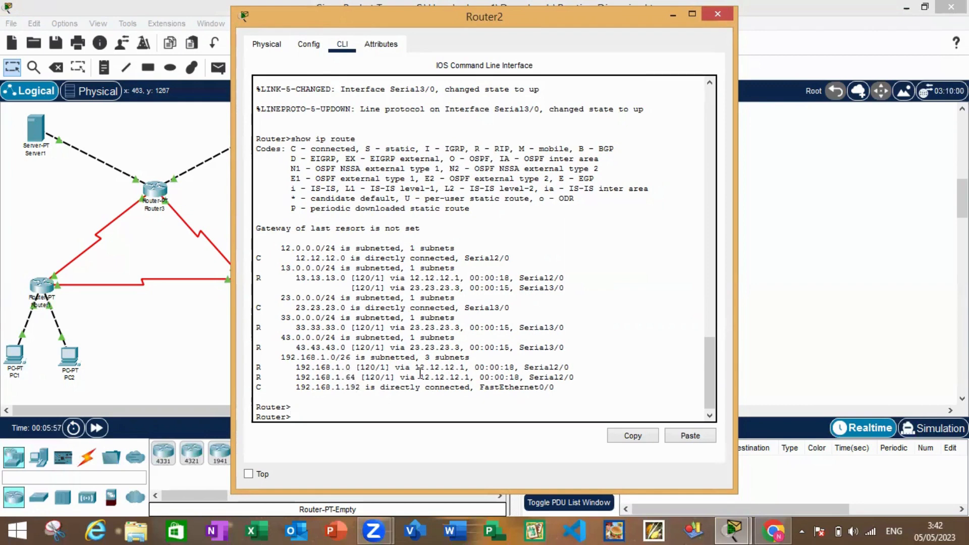
pyautogui.click(717, 14)
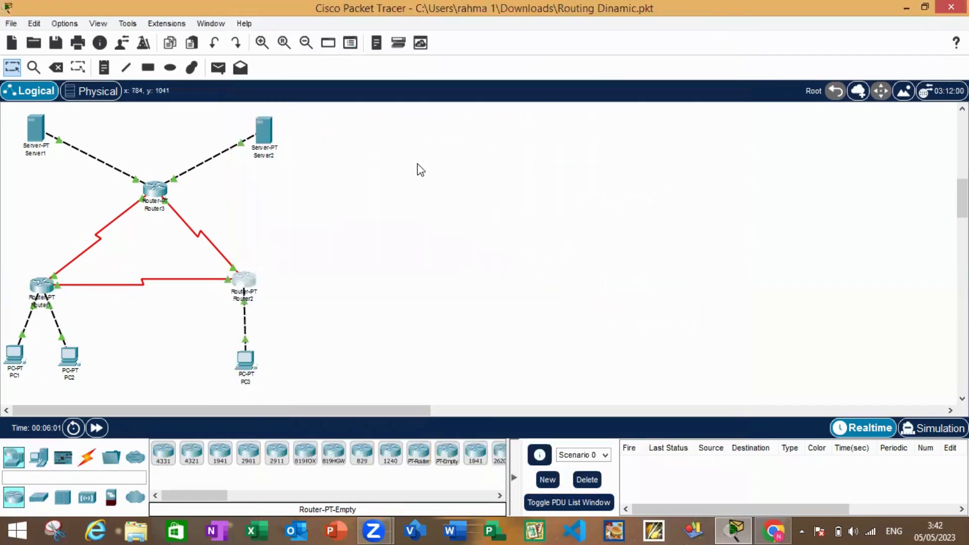
# Display Router3's full routing table with "show ip route" in its command line, then close its window
pyautogui.moveTo(158, 198)
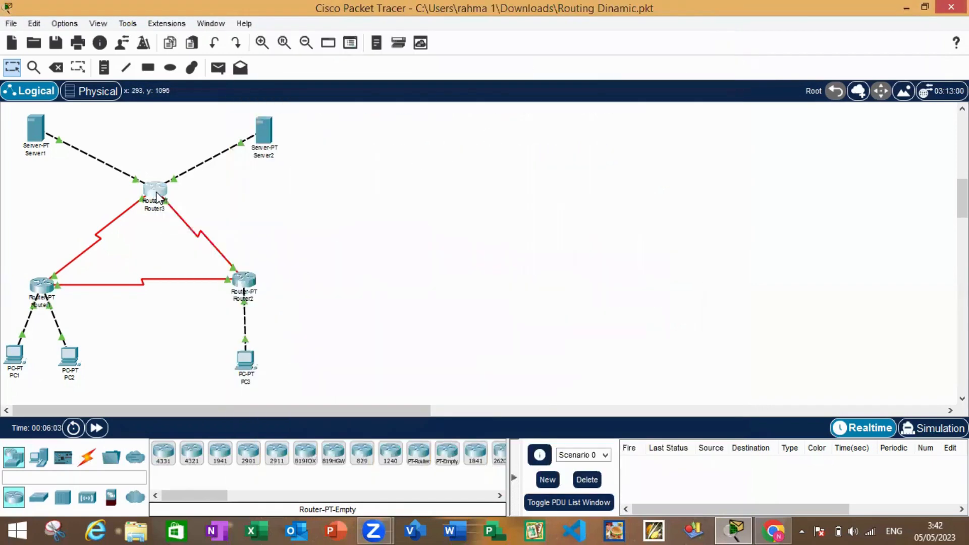
pyautogui.click(158, 197)
pyautogui.click(342, 48)
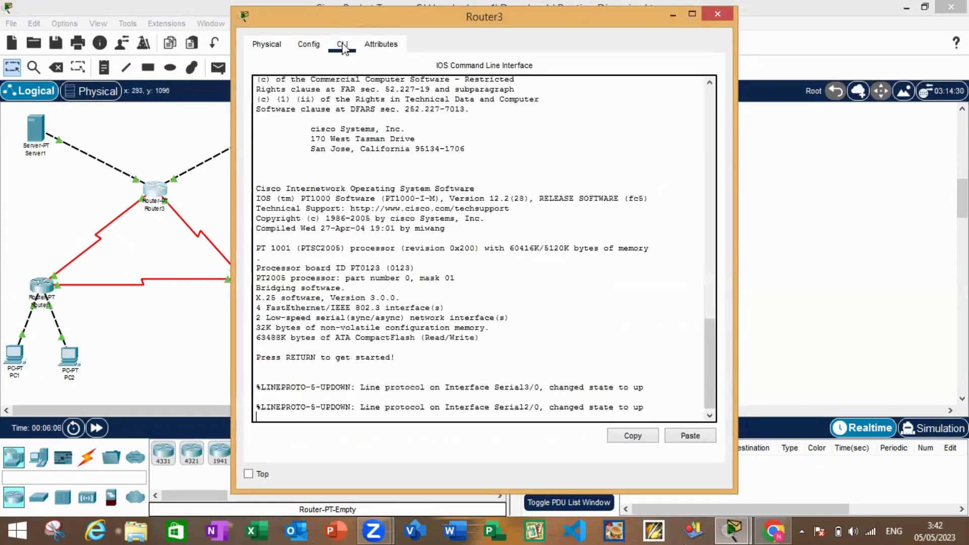
pyautogui.press('Return')
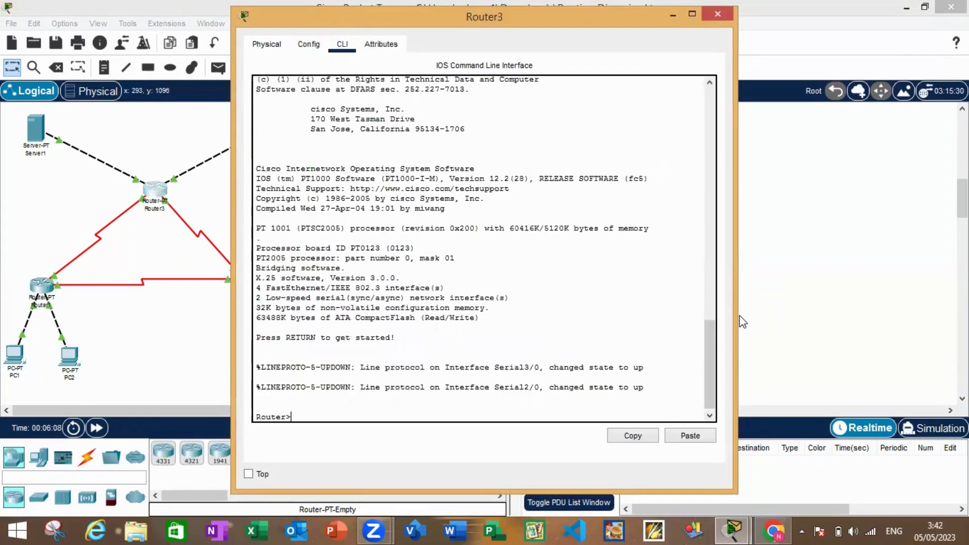
pyautogui.write('show ip ')
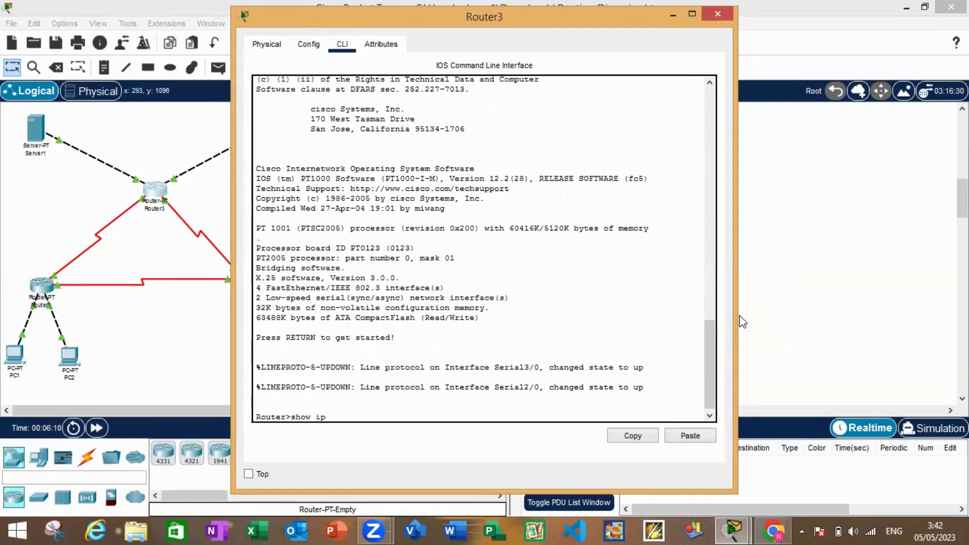
pyautogui.write('route')
pyautogui.press('Return')
pyautogui.press('space')
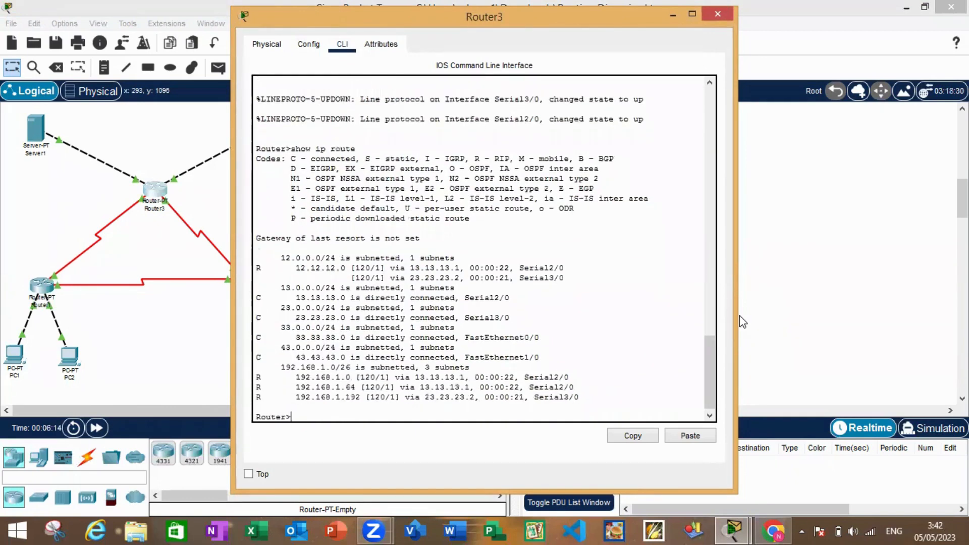
pyautogui.press('Return')
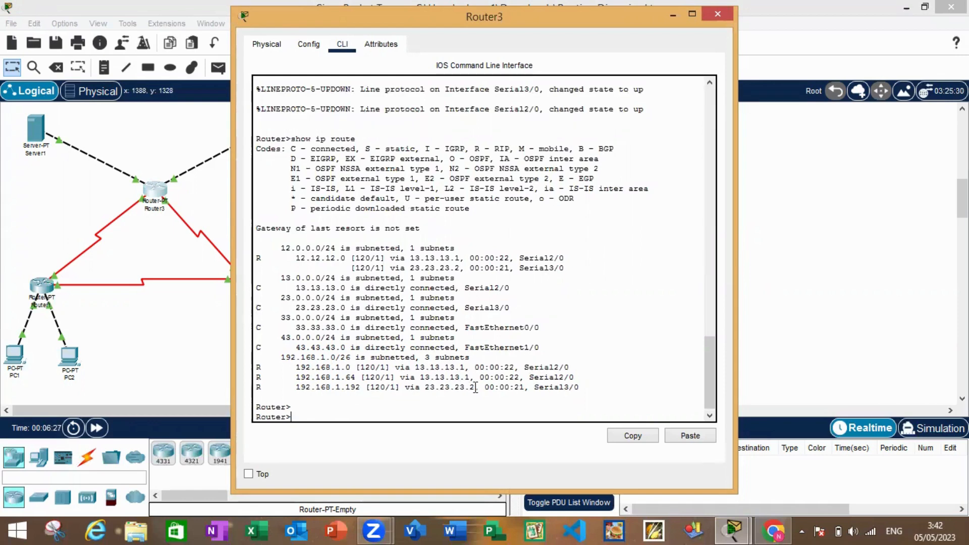
pyautogui.click(706, 19)
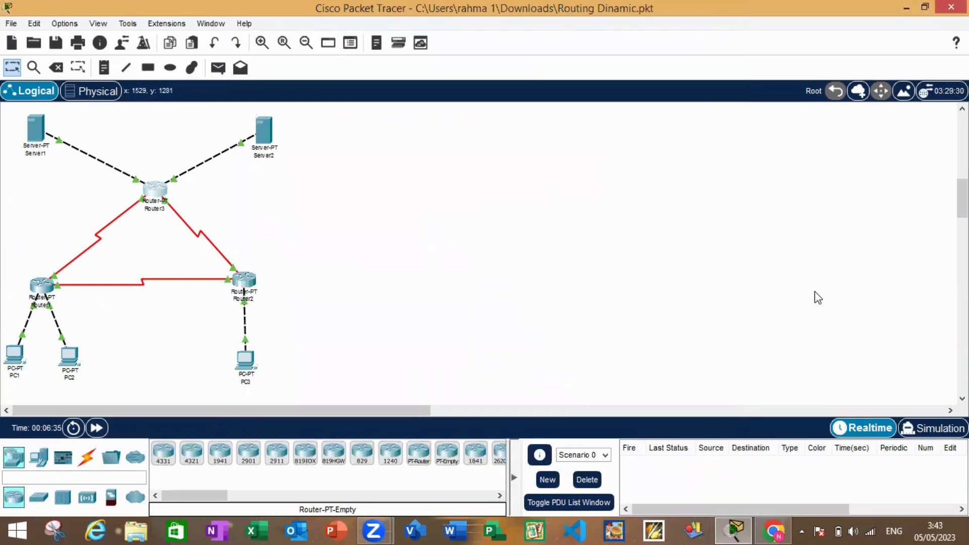
# Switch to simulation mode, add a simple PDU from PC1 to PC2 and play the simulation
pyautogui.click(917, 428)
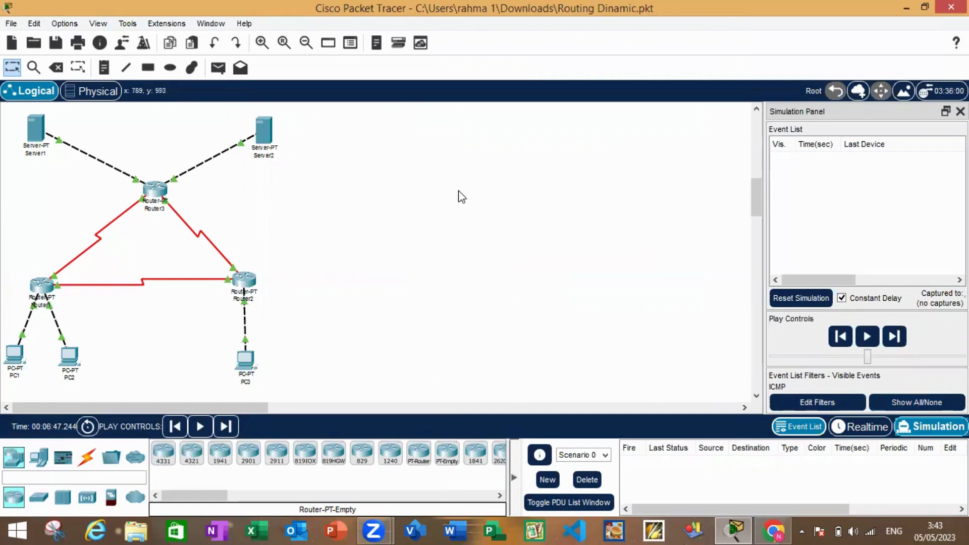
pyautogui.click(211, 67)
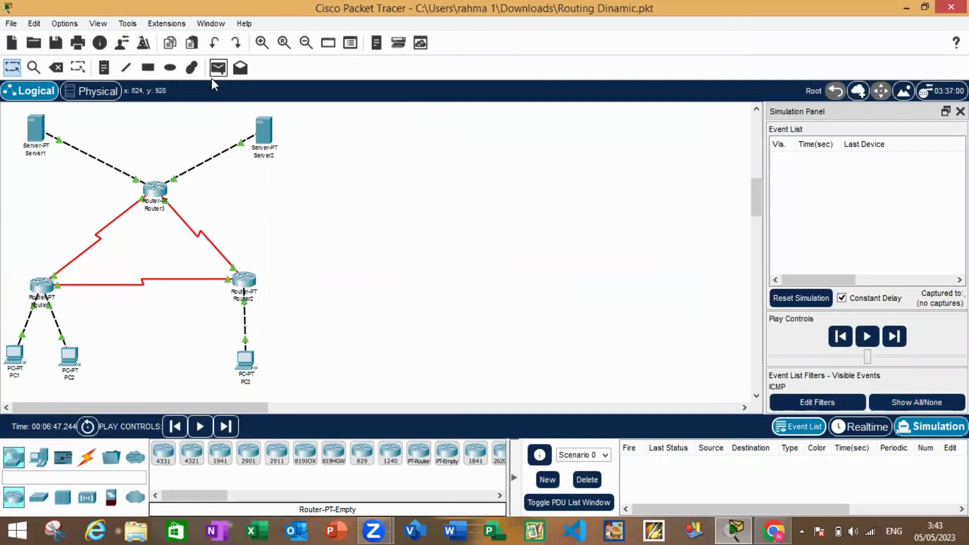
pyautogui.click(16, 357)
pyautogui.click(69, 357)
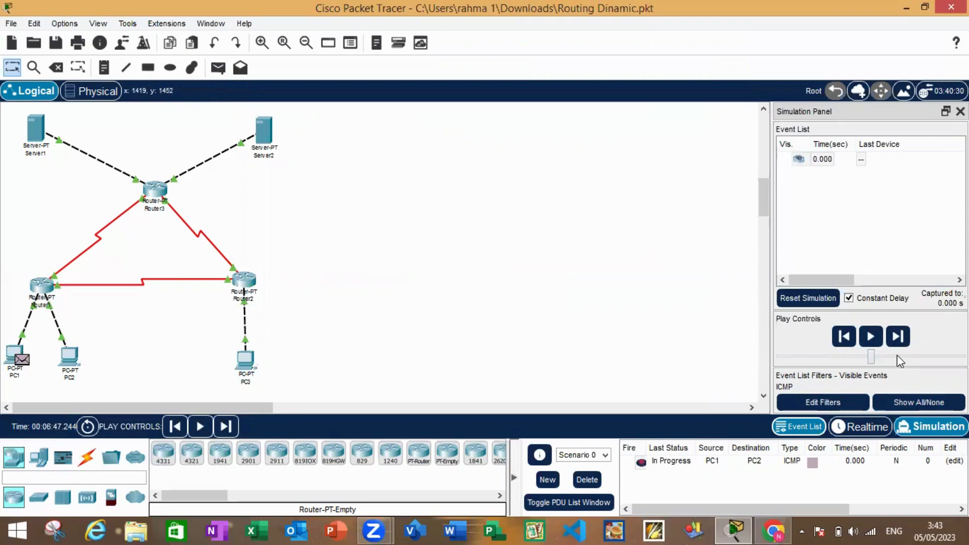
pyautogui.click(871, 338)
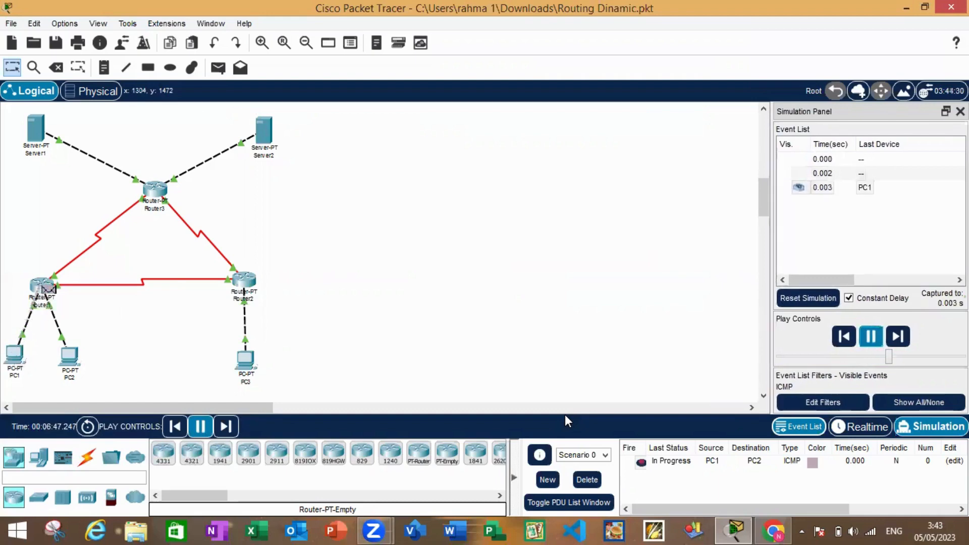
# Check the status of the PC1-to-PC2 PDU and delete Scenario 0 to clear the test
pyautogui.click(653, 469)
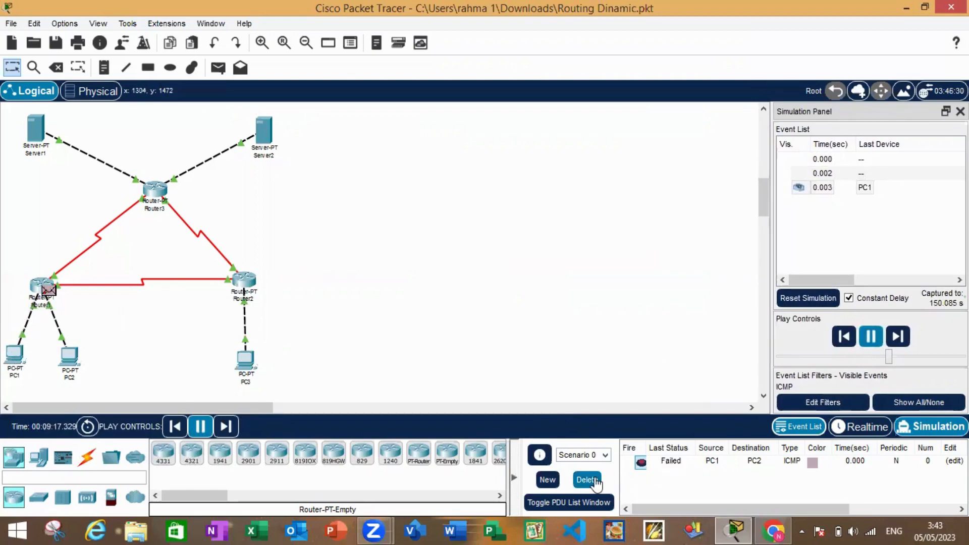
pyautogui.click(677, 464)
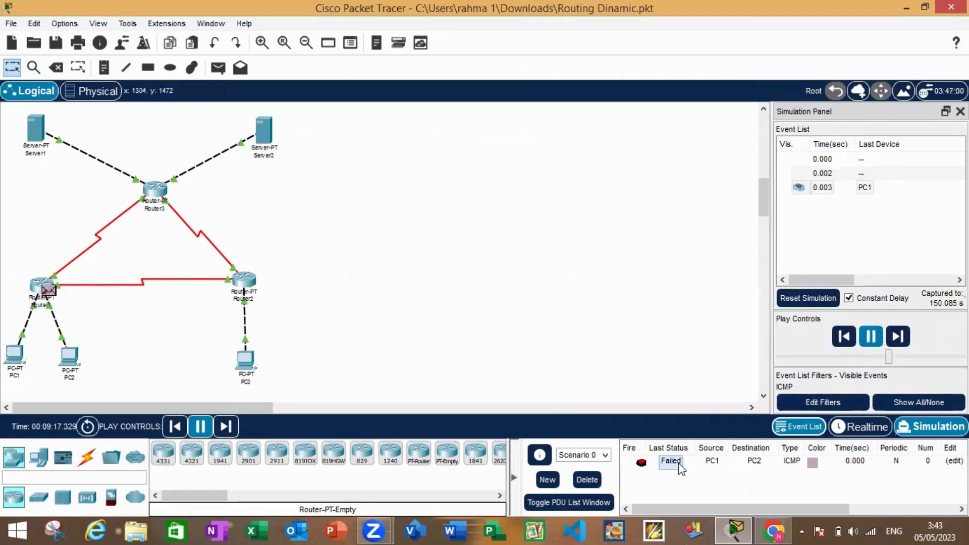
pyautogui.click(588, 480)
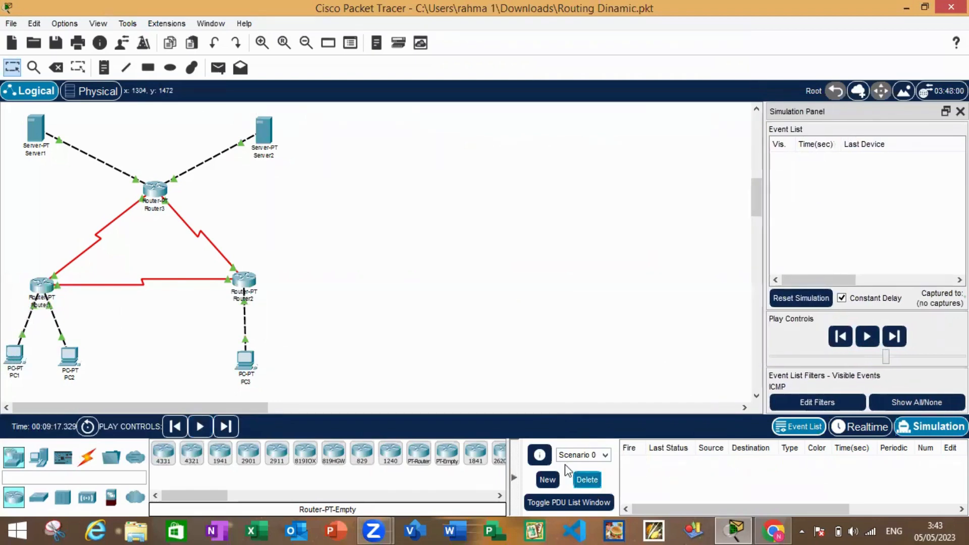
# Repeat the PC1-to-PC2 connectivity test with a simple PDU in the simulation, check its status and delete Scenario 0
pyautogui.click(213, 73)
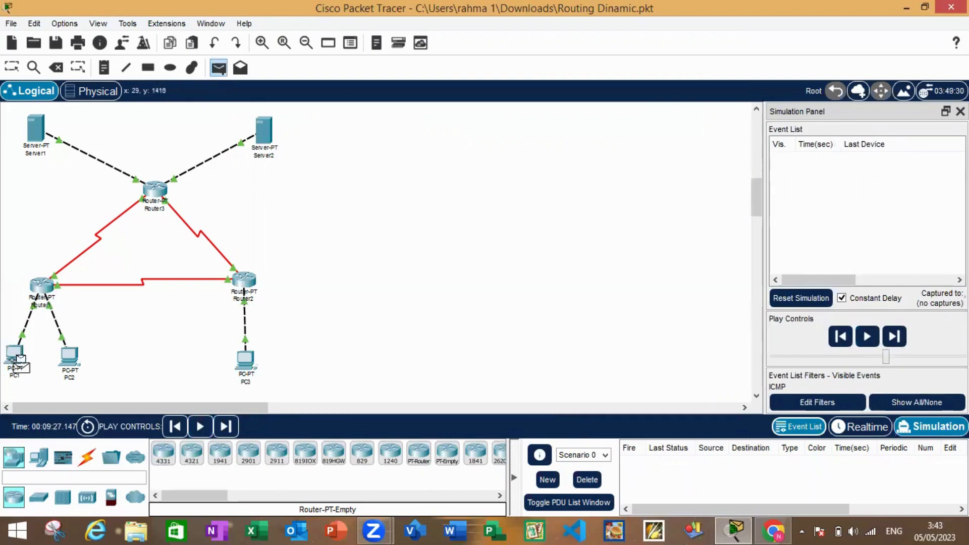
pyautogui.click(78, 365)
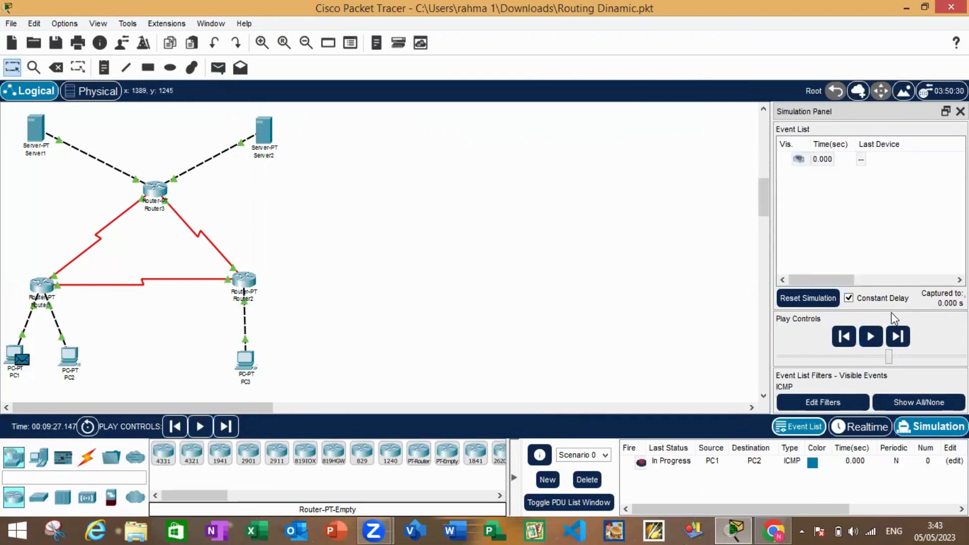
pyautogui.click(870, 337)
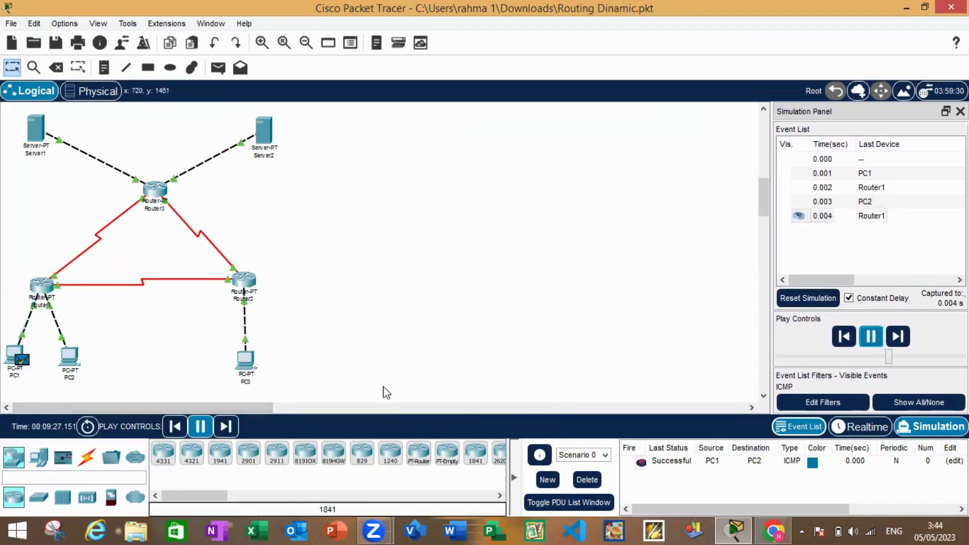
pyautogui.click(870, 336)
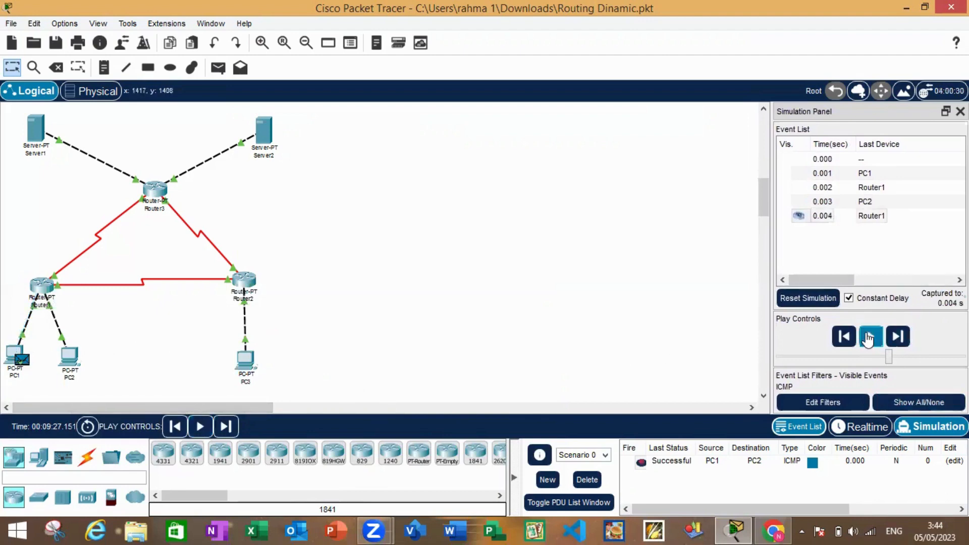
pyautogui.click(682, 467)
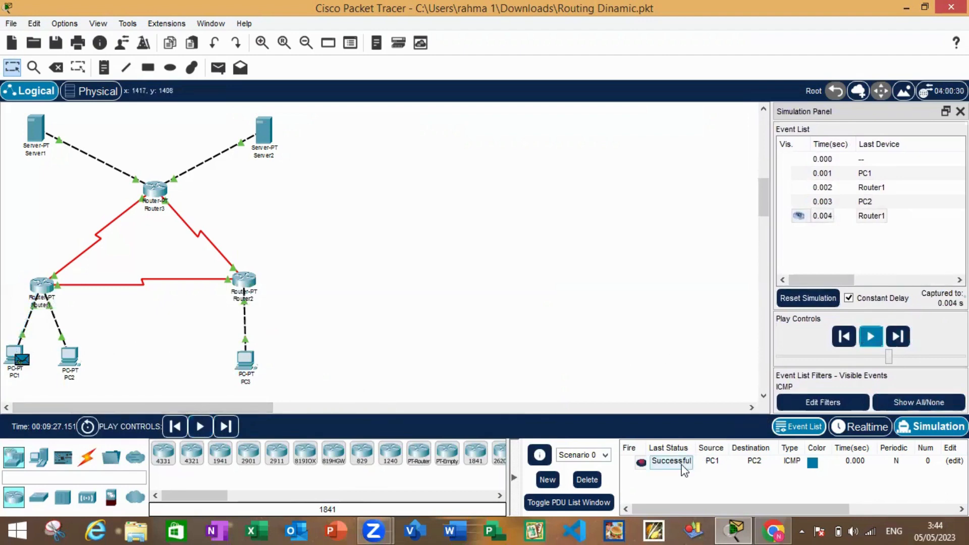
pyautogui.click(583, 486)
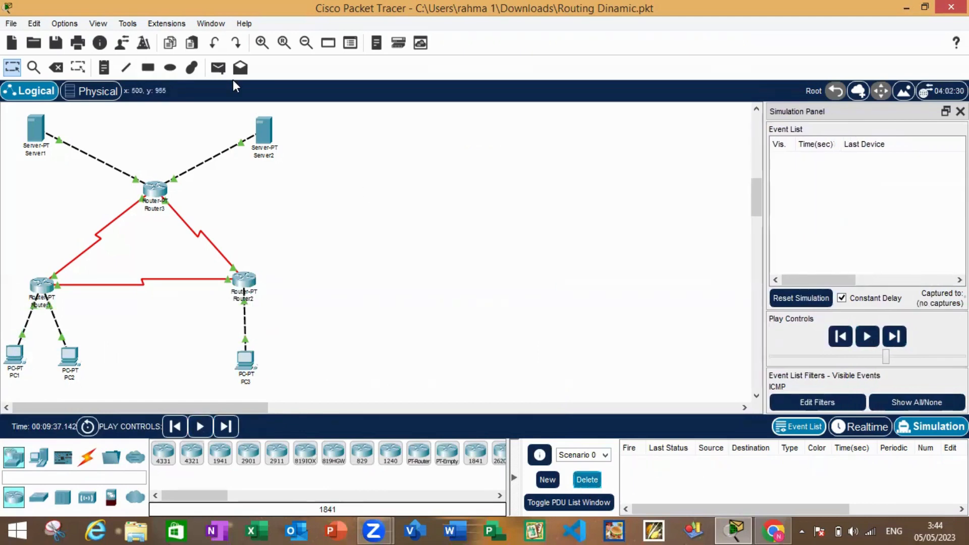
# Try simulating a simple PDU from PC1 to PC3, then delete Scenario 0 to clear the attempt
pyautogui.click(220, 68)
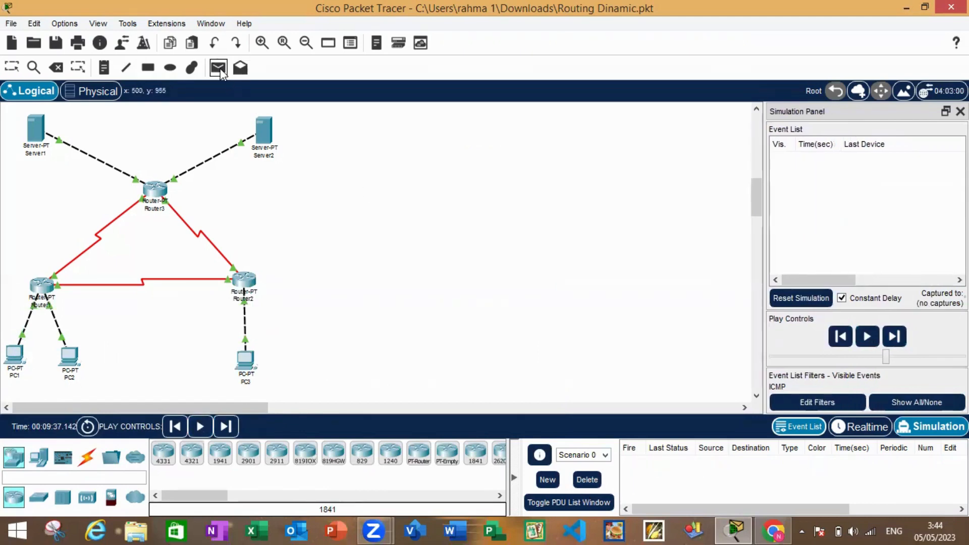
pyautogui.click(15, 356)
pyautogui.click(245, 361)
pyautogui.click(879, 346)
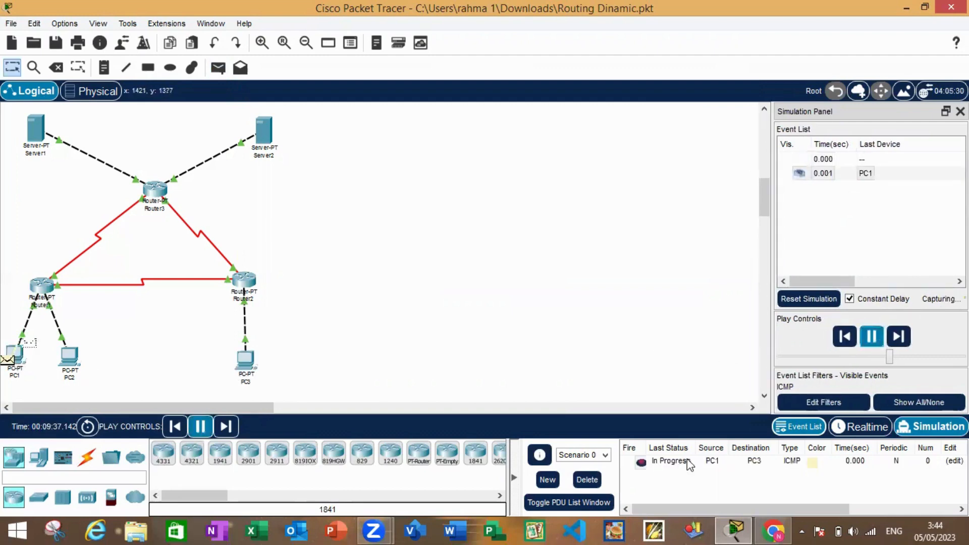
pyautogui.click(680, 464)
pyautogui.click(586, 480)
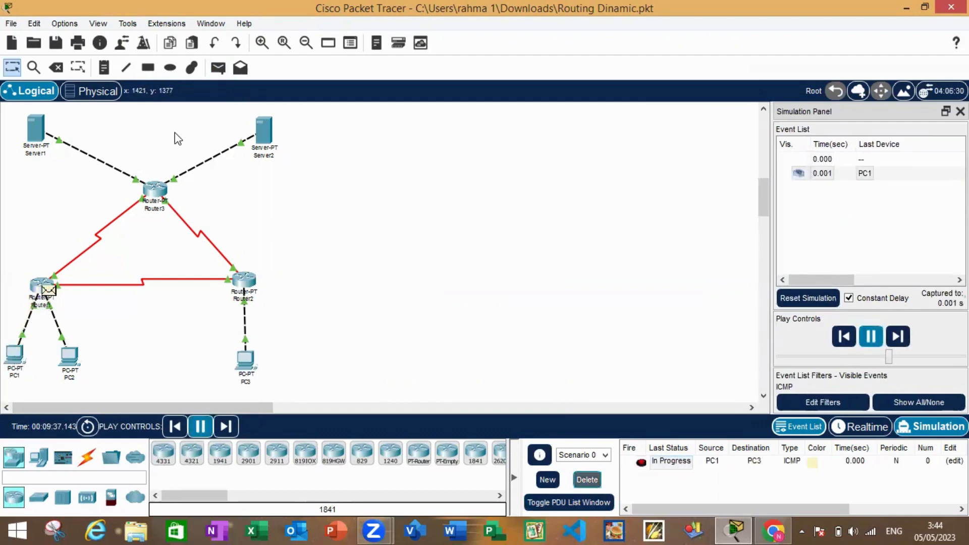
# Simulate a new simple PDU from PC1 to PC3, check its final status and delete Scenario 0
pyautogui.click(212, 69)
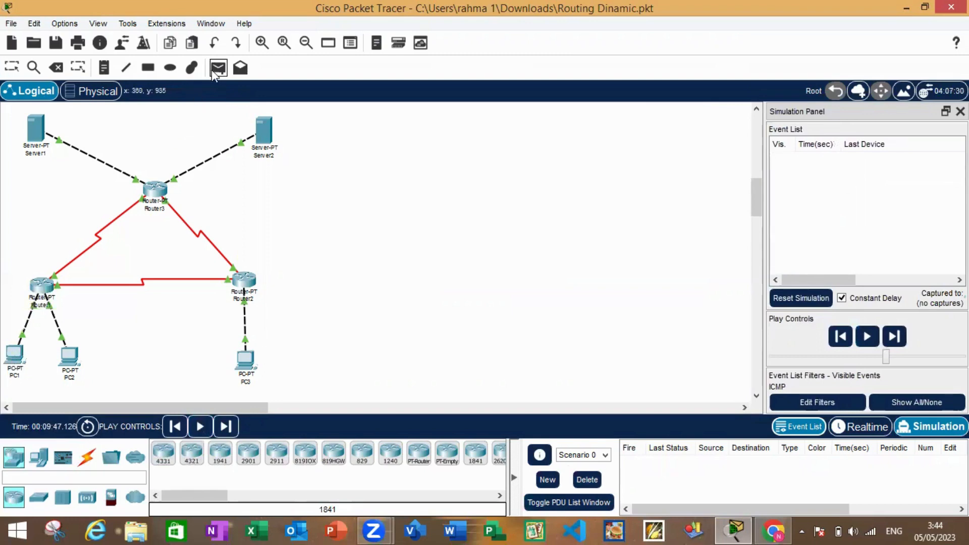
pyautogui.click(16, 356)
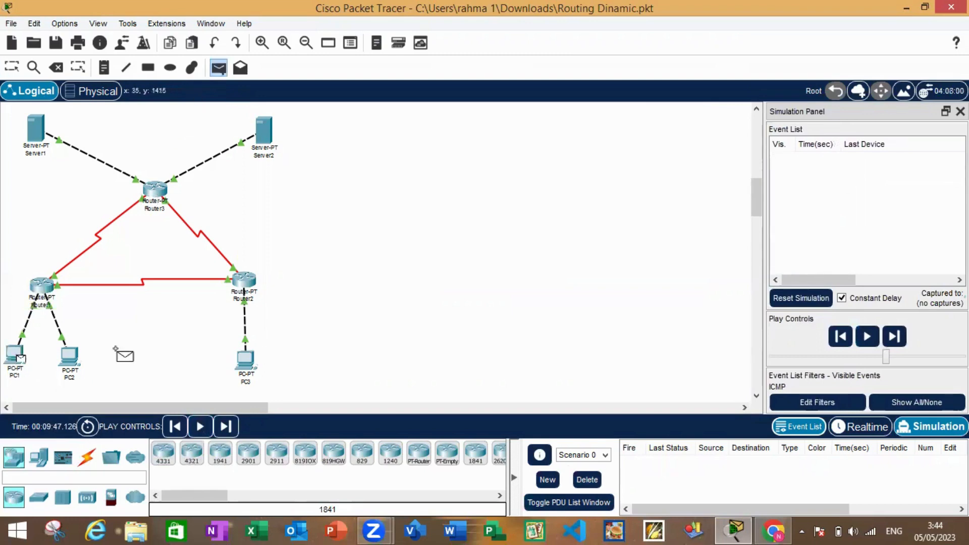
pyautogui.click(253, 363)
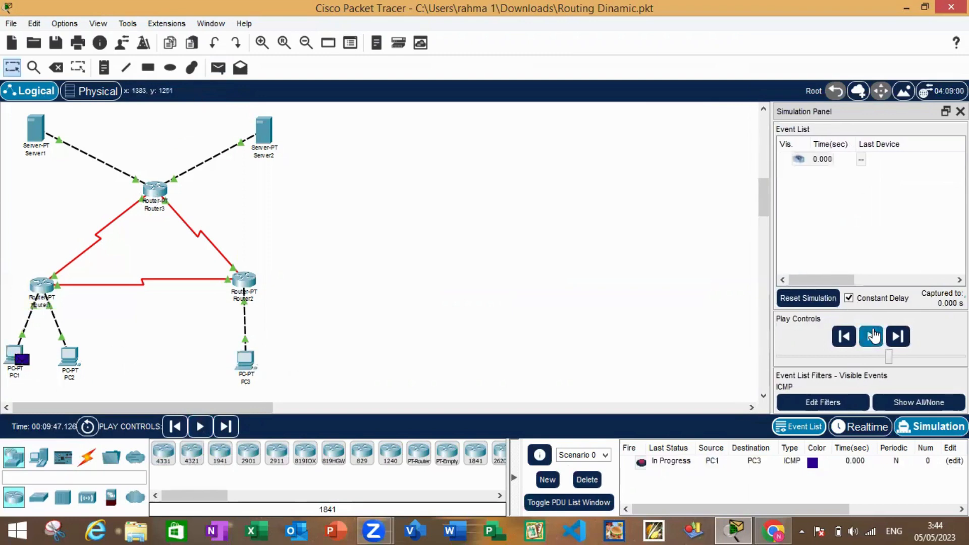
pyautogui.click(871, 336)
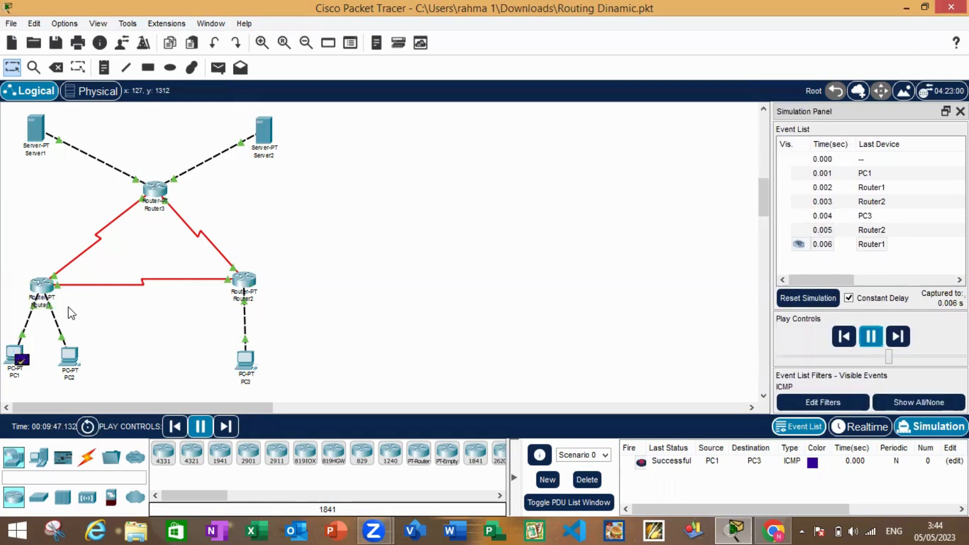
pyautogui.click(681, 467)
pyautogui.click(585, 480)
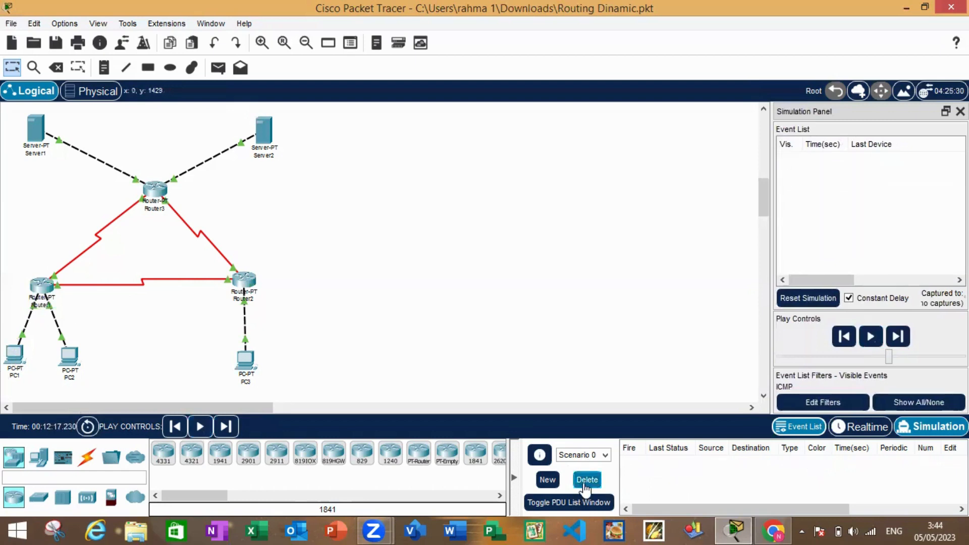
# Try simulating a simple PDU from PC1 to Server1, then delete Scenario 0 to clear the attempt
pyautogui.click(219, 66)
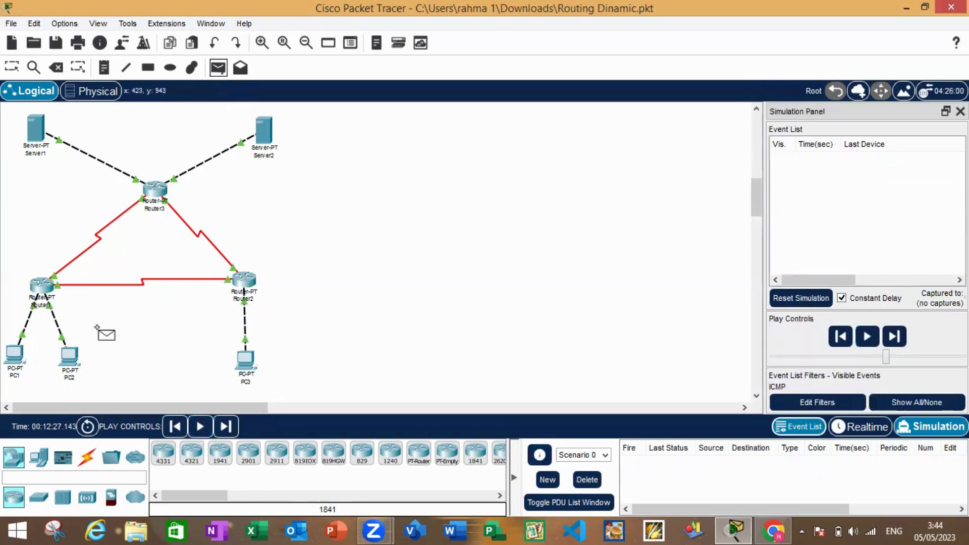
pyautogui.click(14, 359)
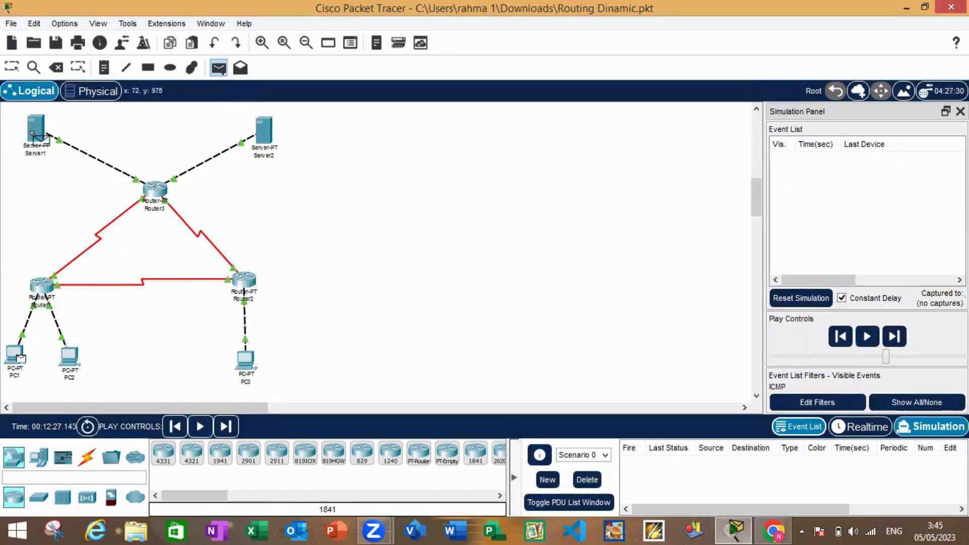
pyautogui.click(35, 130)
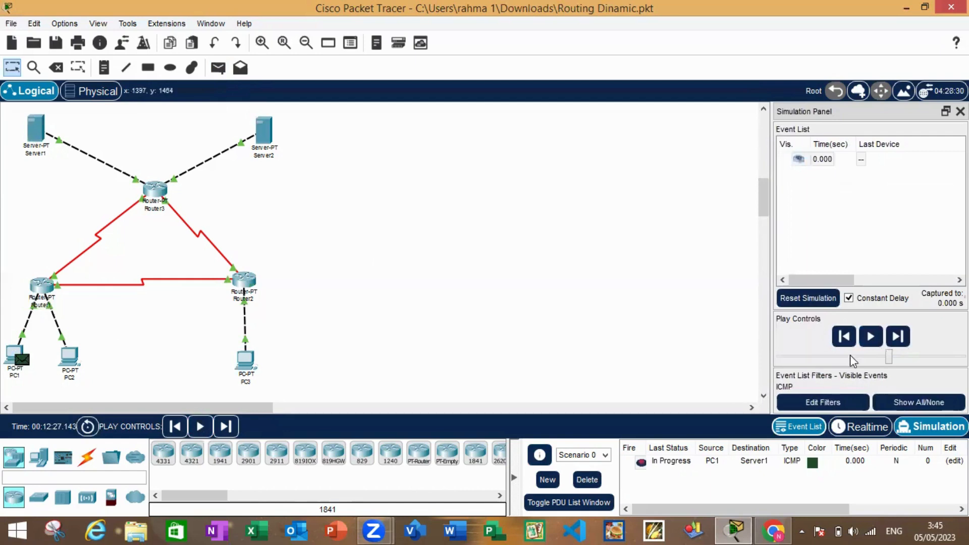
pyautogui.click(870, 336)
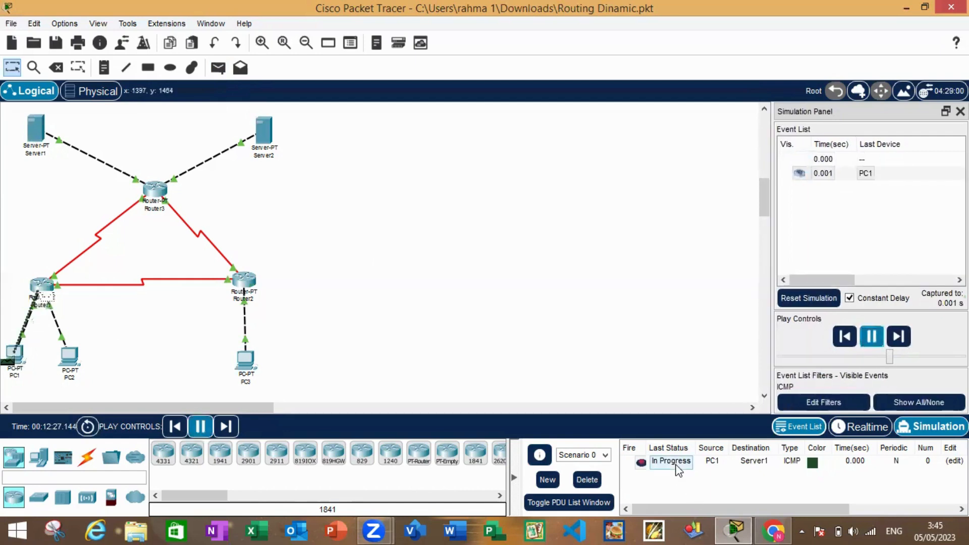
pyautogui.click(587, 479)
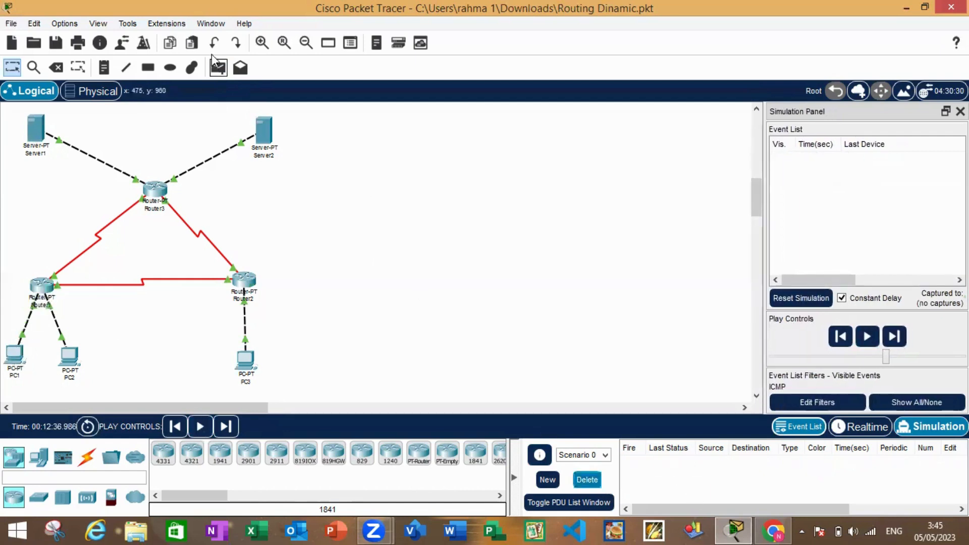
# Simulate a new simple PDU from PC1 to Server1, check its final status and delete Scenario 0
pyautogui.click(218, 67)
pyautogui.click(14, 354)
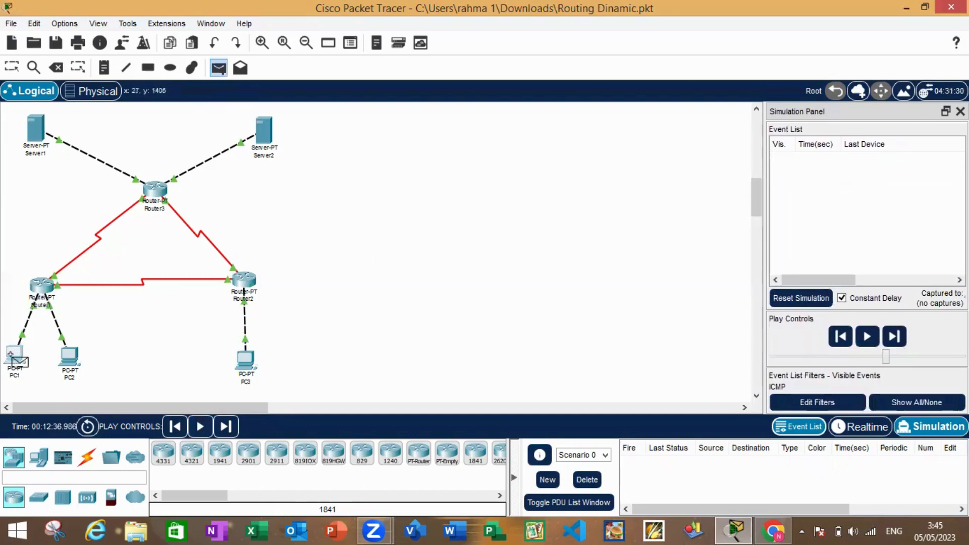
pyautogui.click(38, 126)
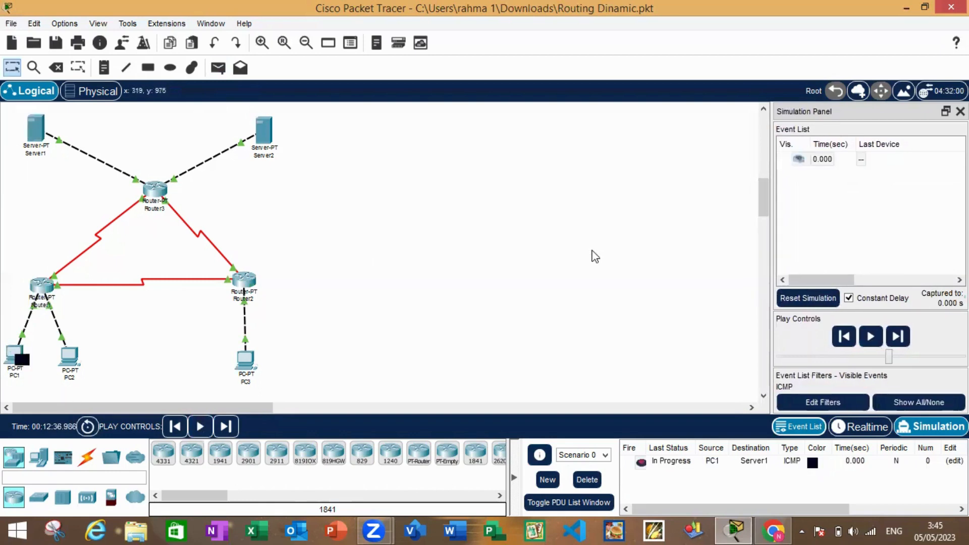
pyautogui.click(873, 337)
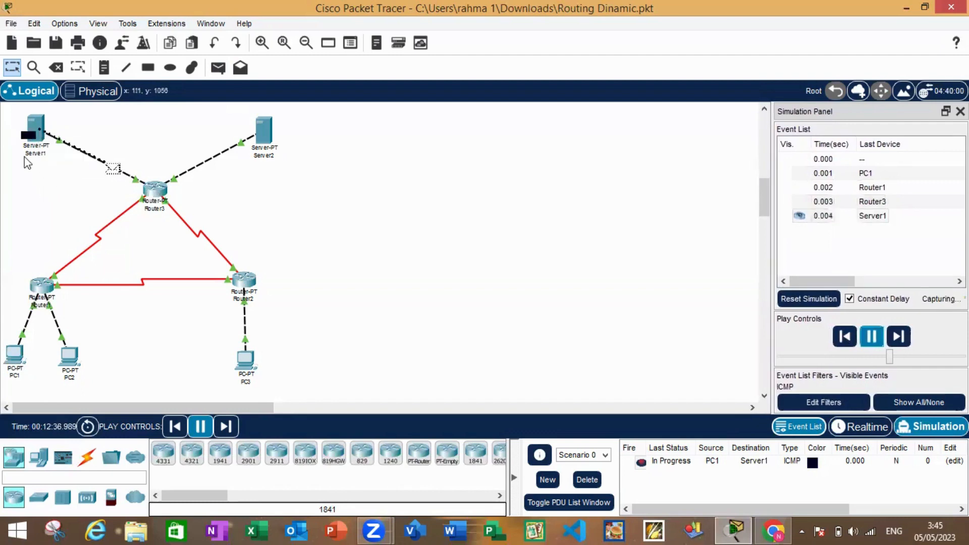
pyautogui.moveTo(36, 157)
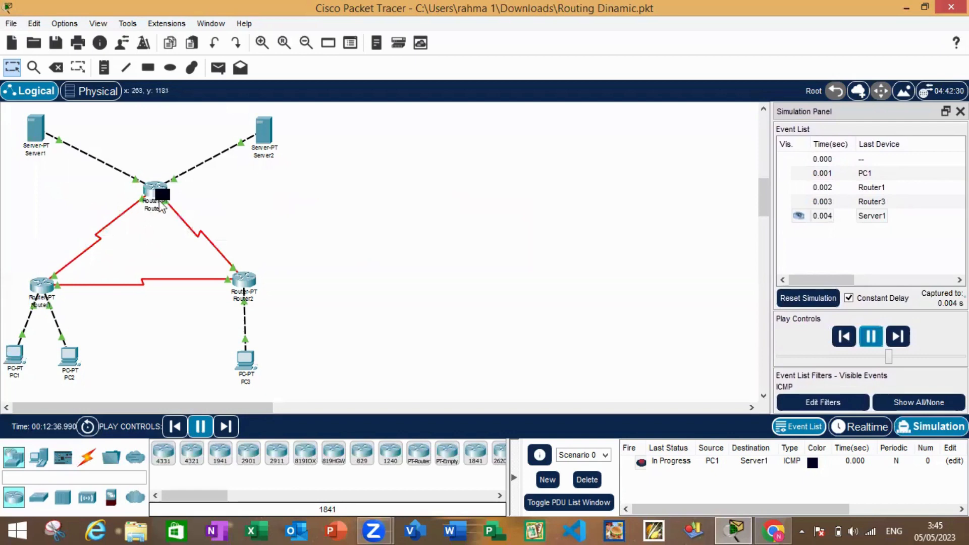
pyautogui.click(683, 460)
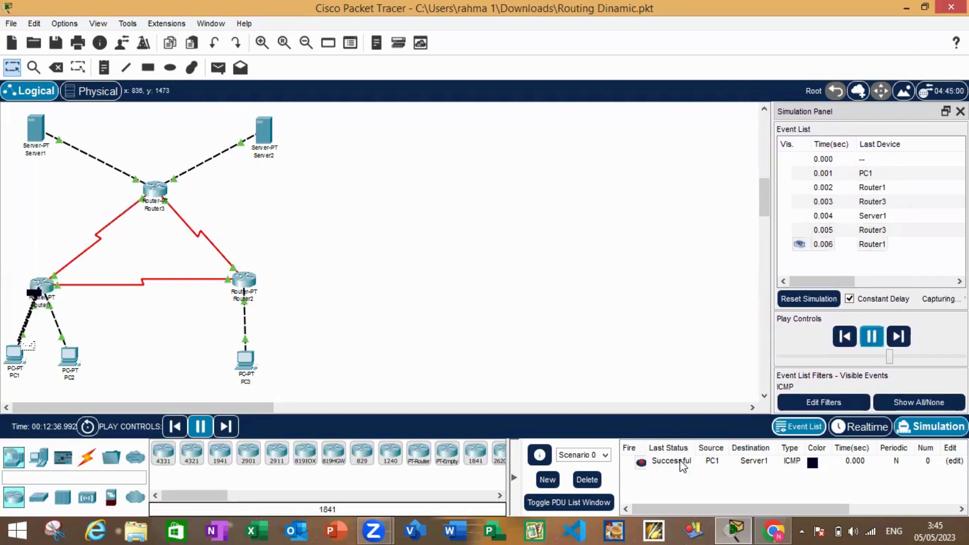
pyautogui.click(683, 464)
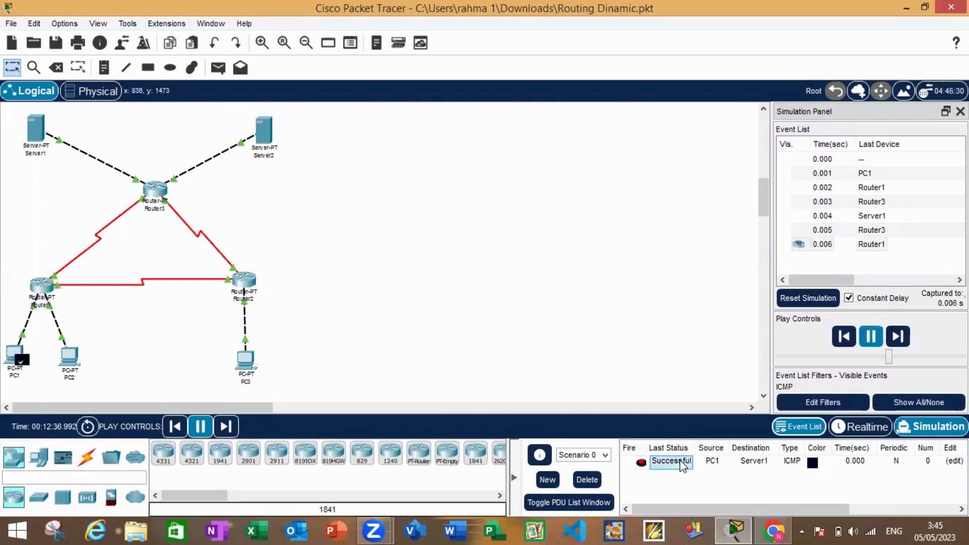
pyautogui.click(586, 479)
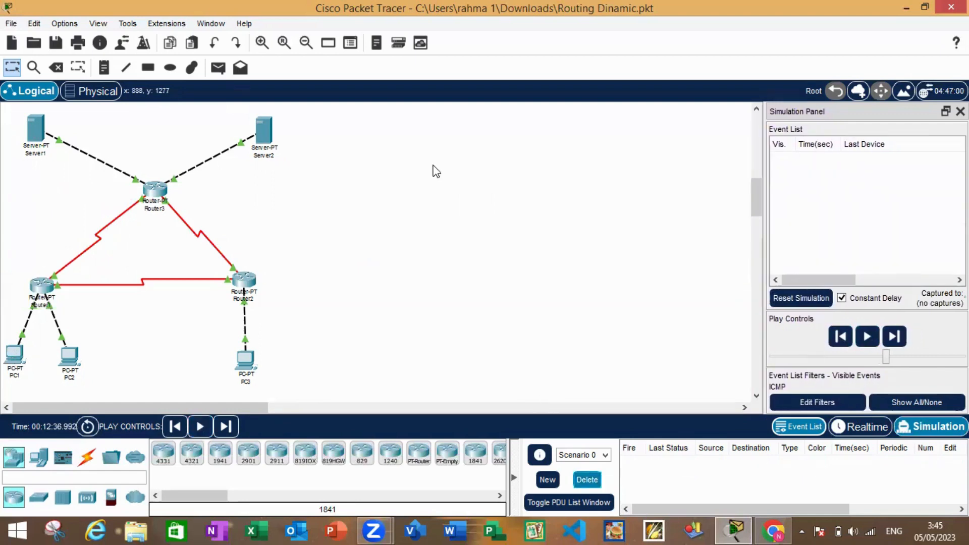
# Try simulating a simple PDU from PC1 to Server2, then delete Scenario 0 to clear the attempt
pyautogui.click(220, 75)
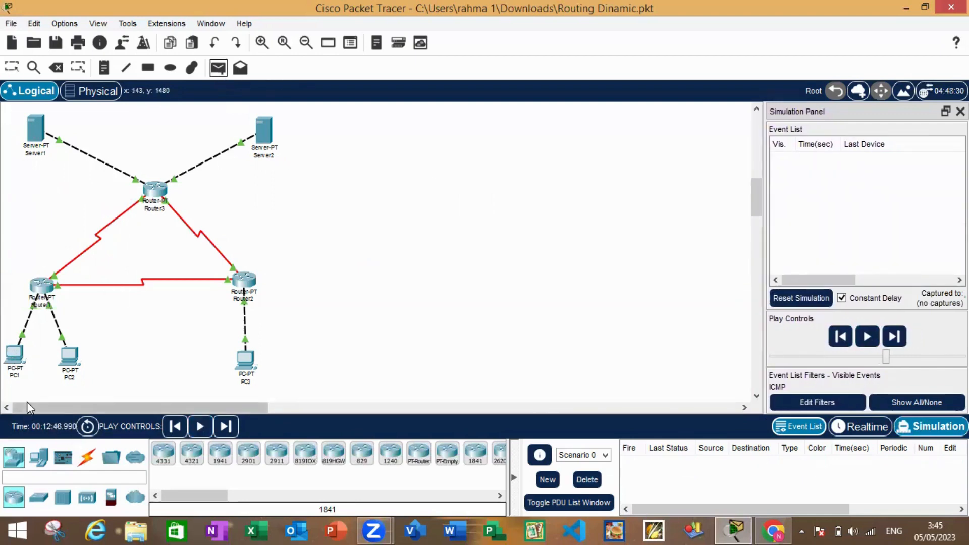
pyautogui.click(15, 360)
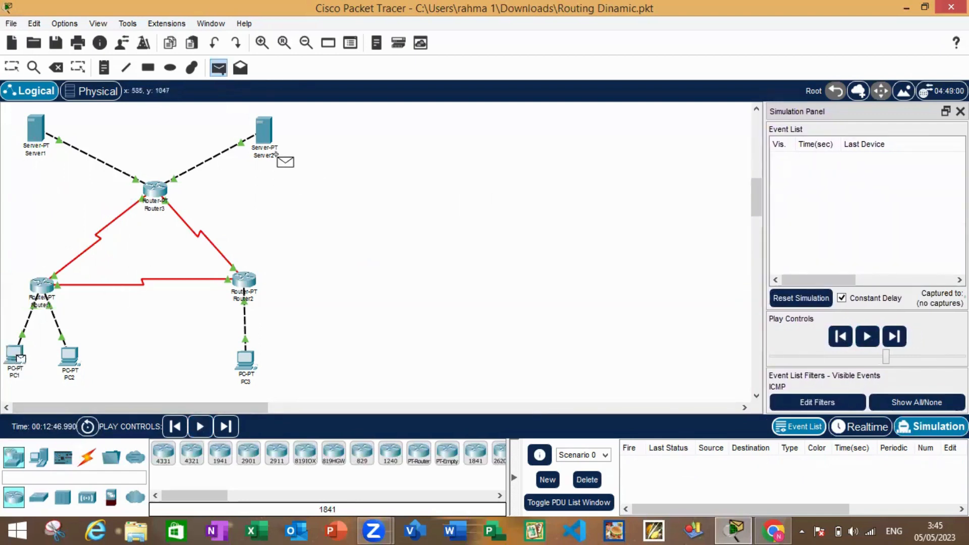
pyautogui.click(263, 130)
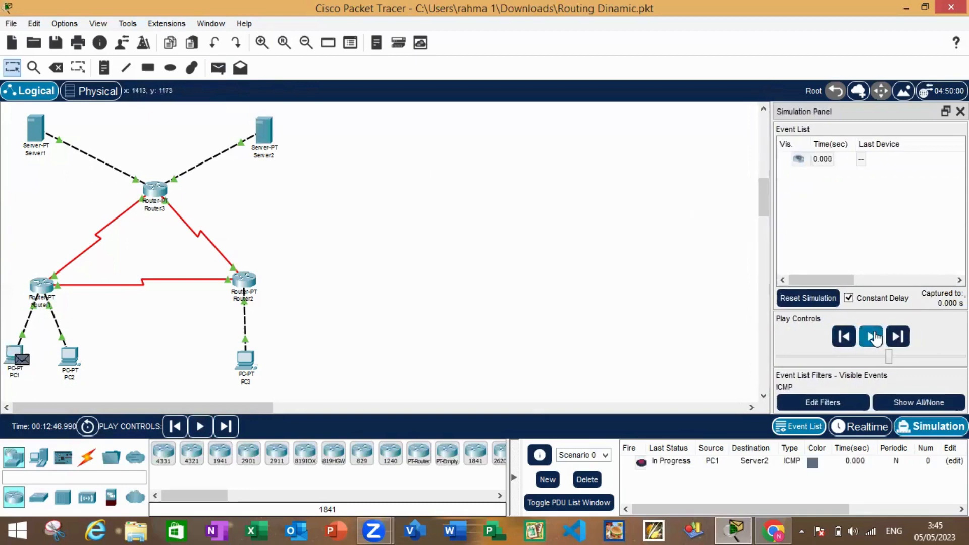
pyautogui.click(875, 338)
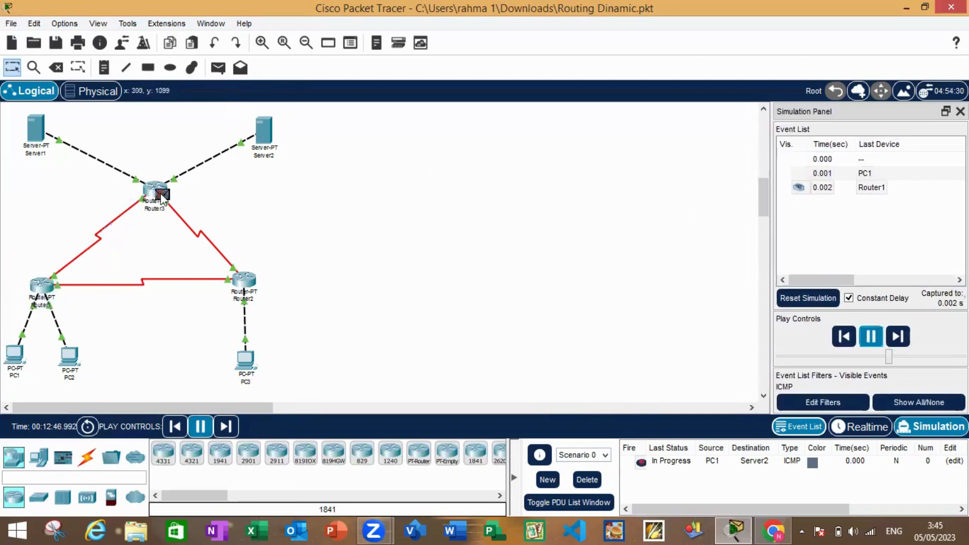
pyautogui.click(664, 467)
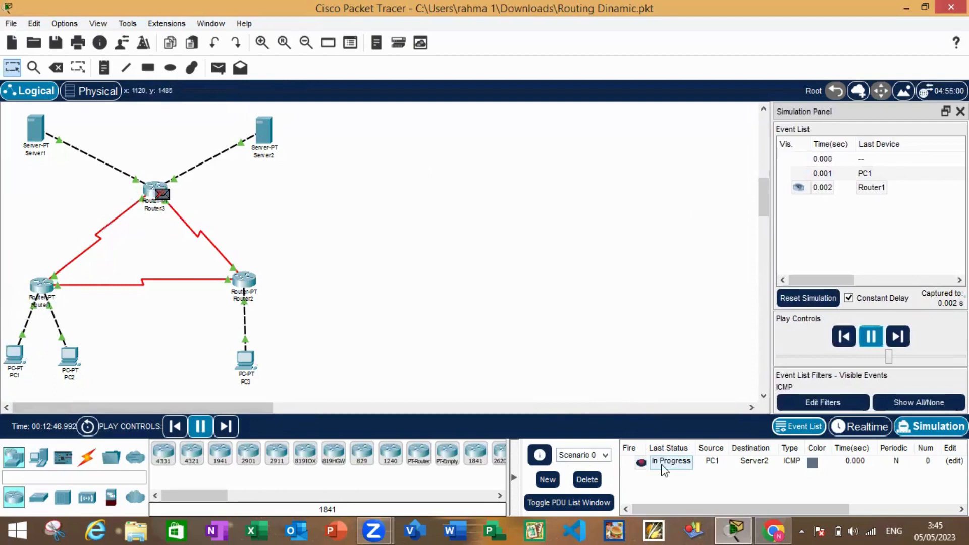
pyautogui.click(596, 482)
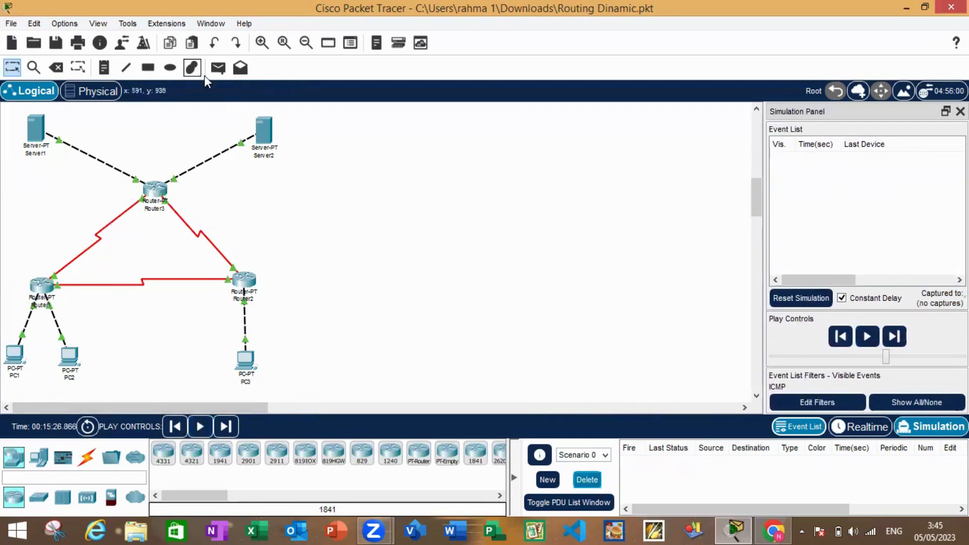
# Add a new simple PDU from PC1 to Server2 and play the simulation
pyautogui.click(222, 71)
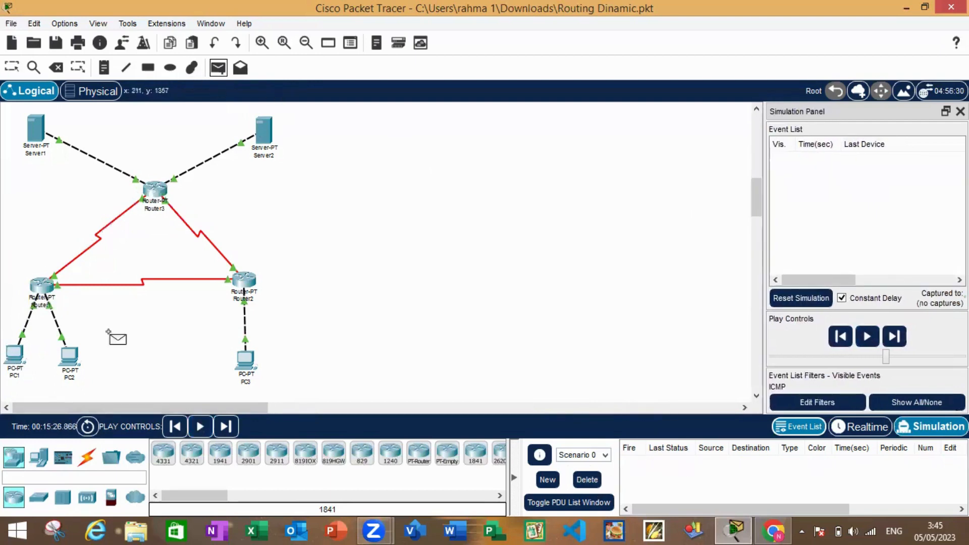
pyautogui.click(15, 359)
pyautogui.click(263, 132)
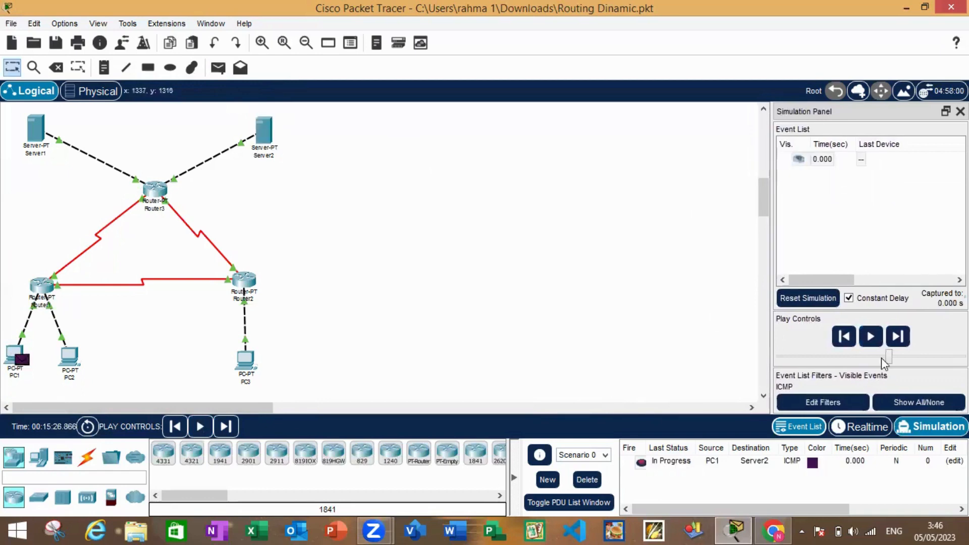
pyautogui.click(869, 340)
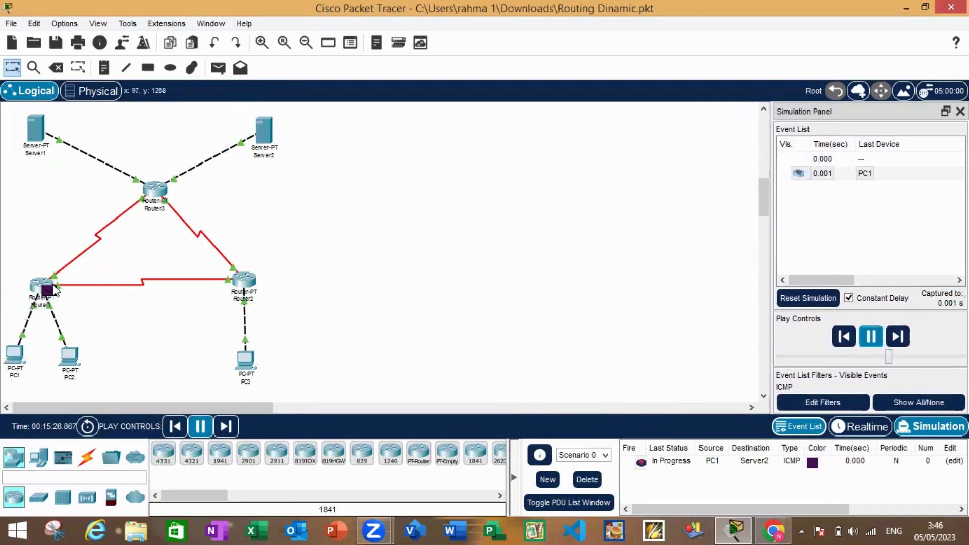
# Speed up playback of the PC1-to-Server2 simulation to check the PDU's final status, and delete Scenario 0
pyautogui.moveTo(55, 288)
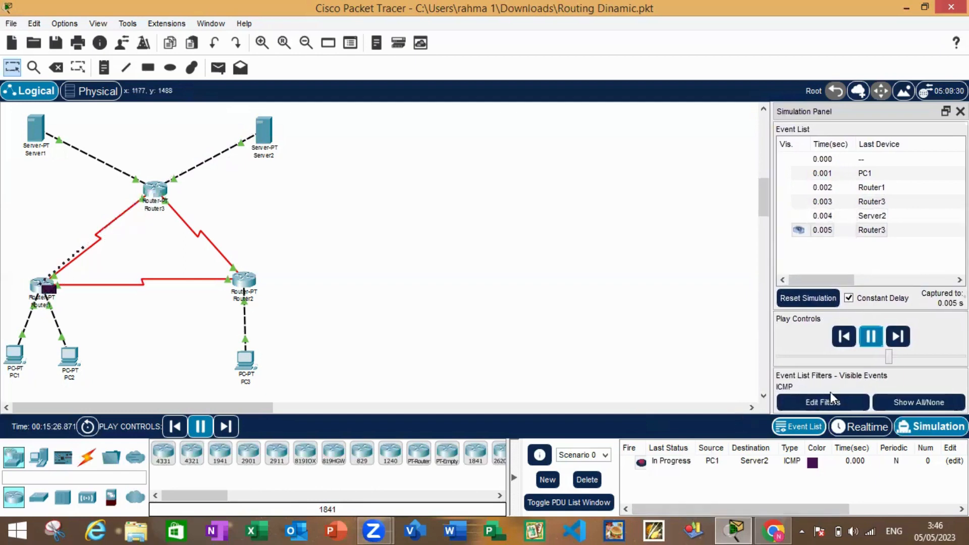
pyautogui.click(908, 357)
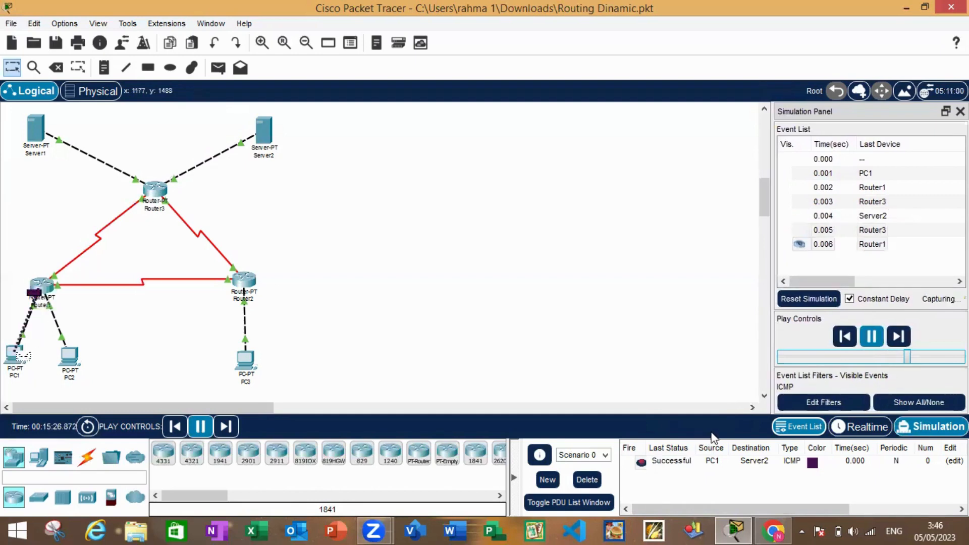
pyautogui.click(665, 461)
pyautogui.click(587, 479)
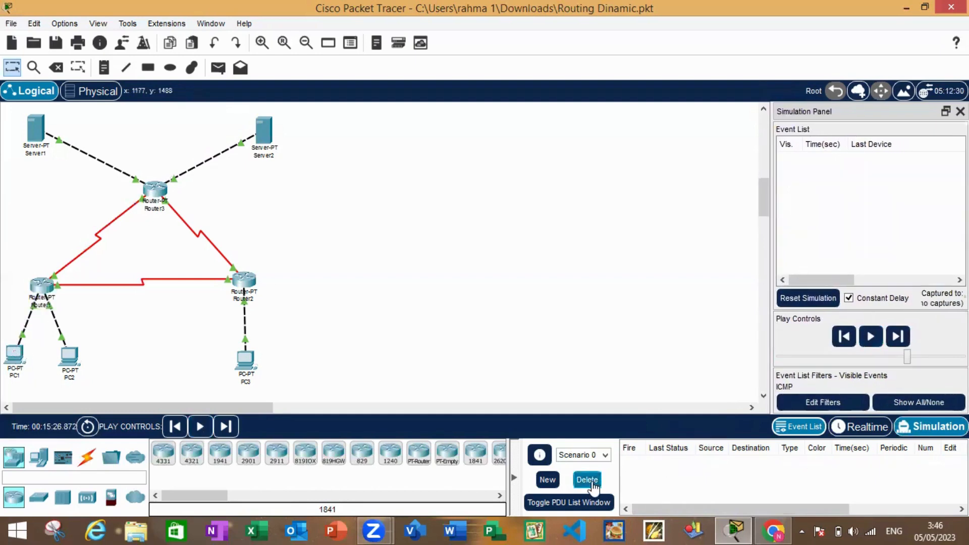
# Simulate a simple PDU from PC3 to PC1 and delete Scenario 0 once the reply returns to PC3
pyautogui.click(218, 67)
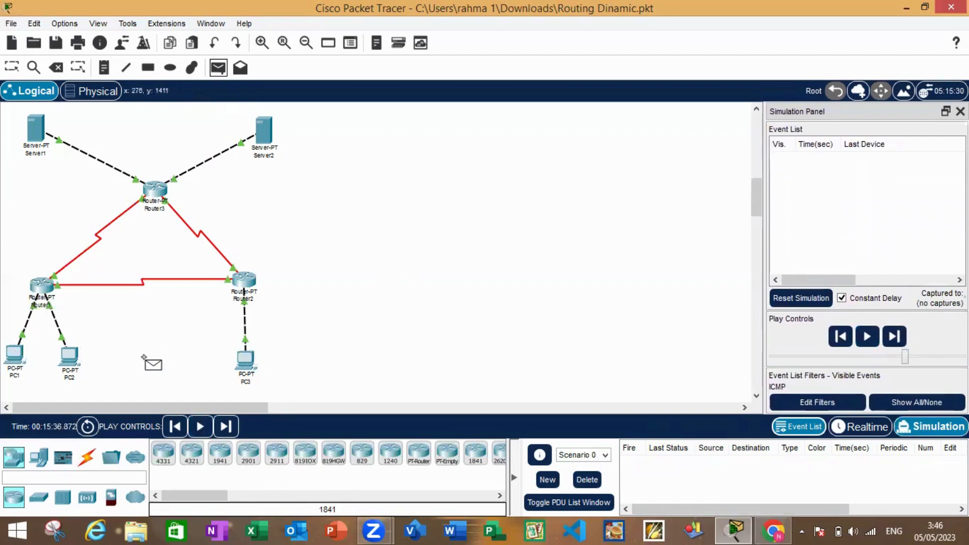
pyautogui.click(247, 358)
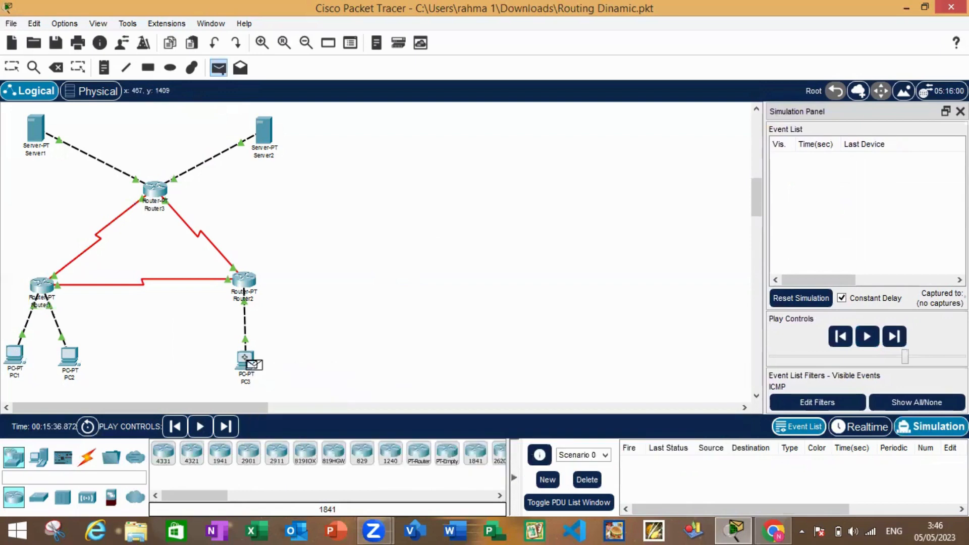
pyautogui.click(15, 355)
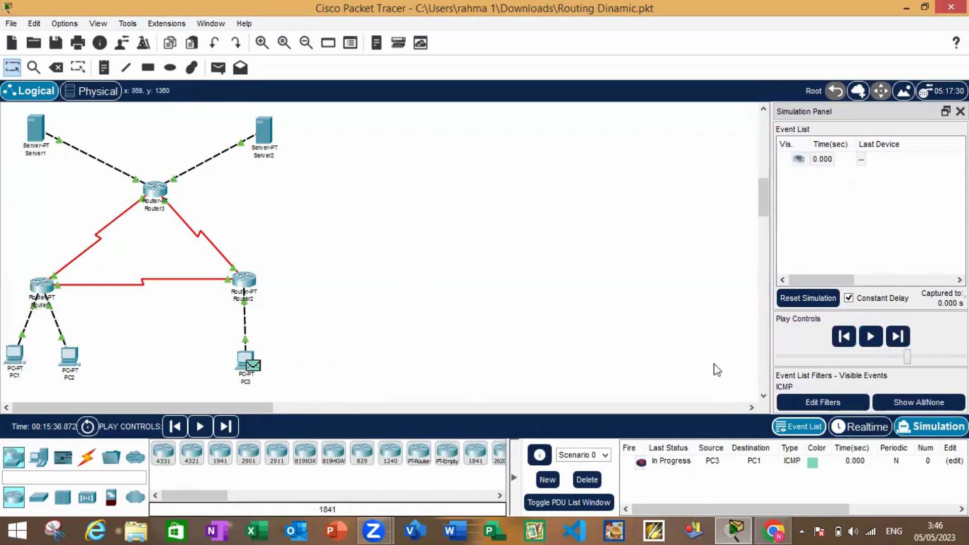
pyautogui.click(871, 339)
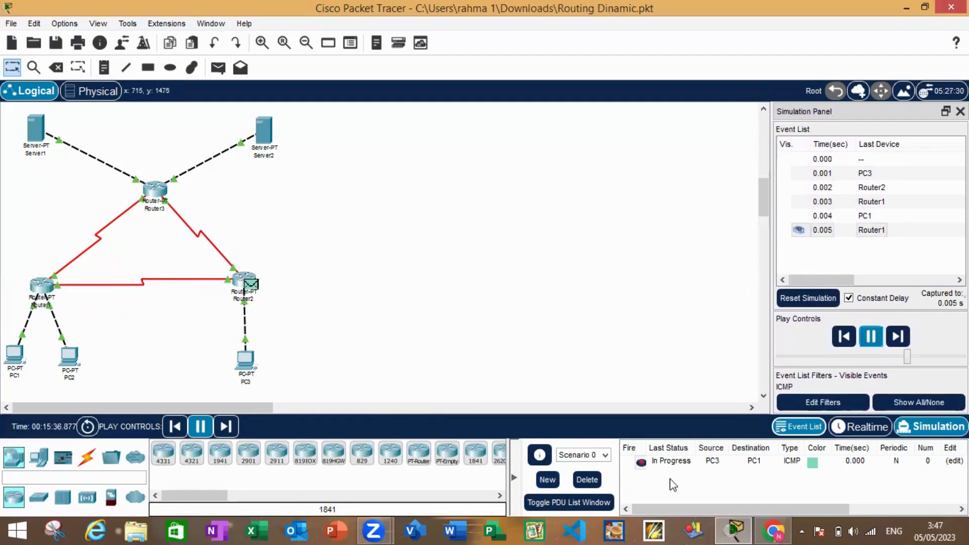
pyautogui.click(595, 481)
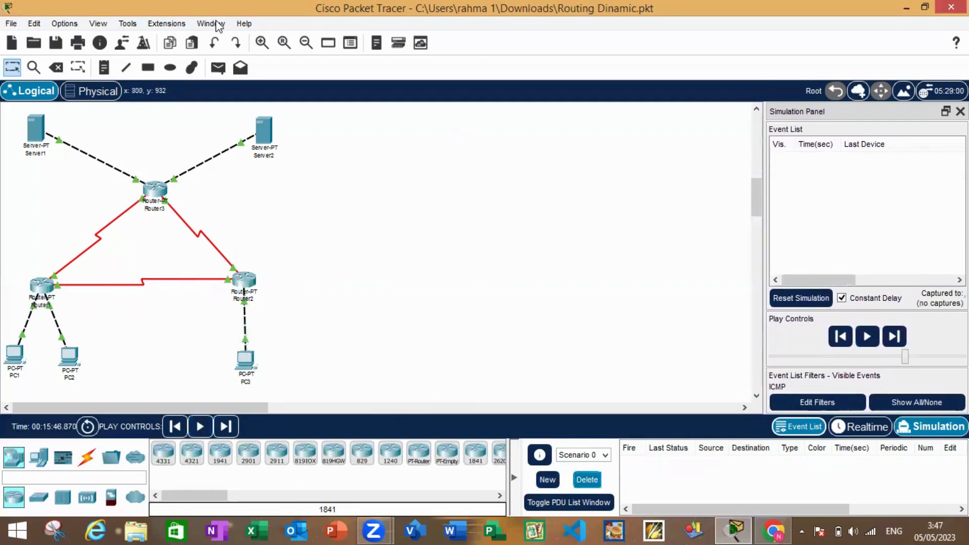
# Simulate a simple PDU from PC3 to Server1, check its final status and delete Scenario 0
pyautogui.click(219, 66)
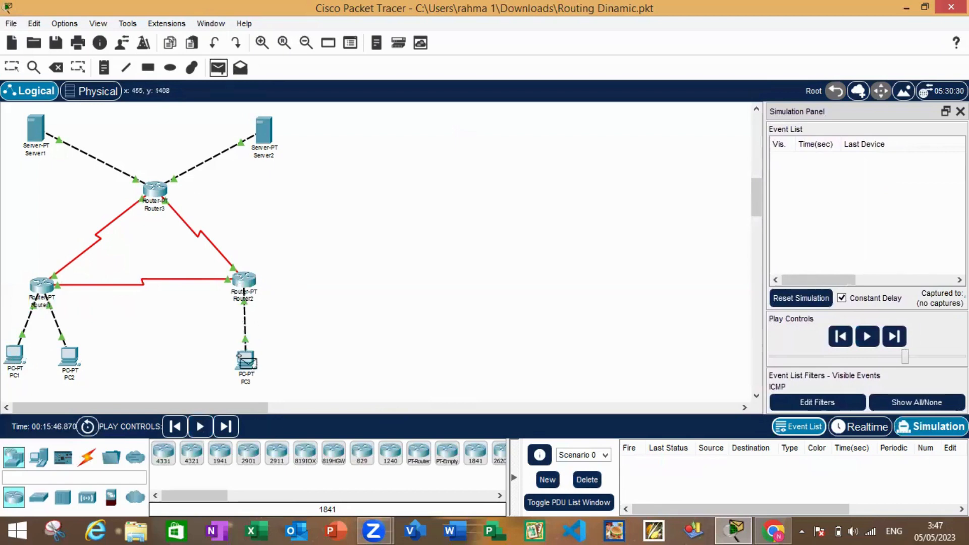
pyautogui.click(242, 355)
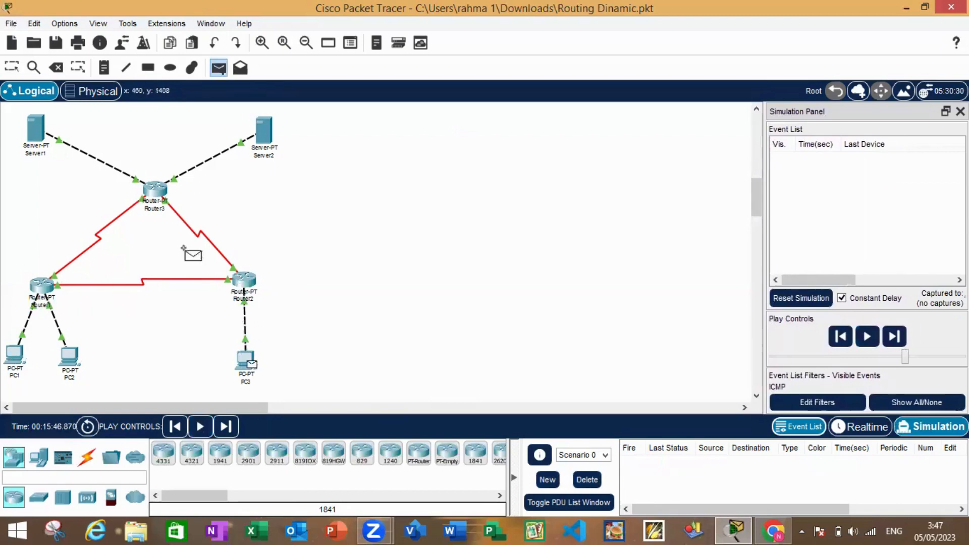
pyautogui.click(35, 132)
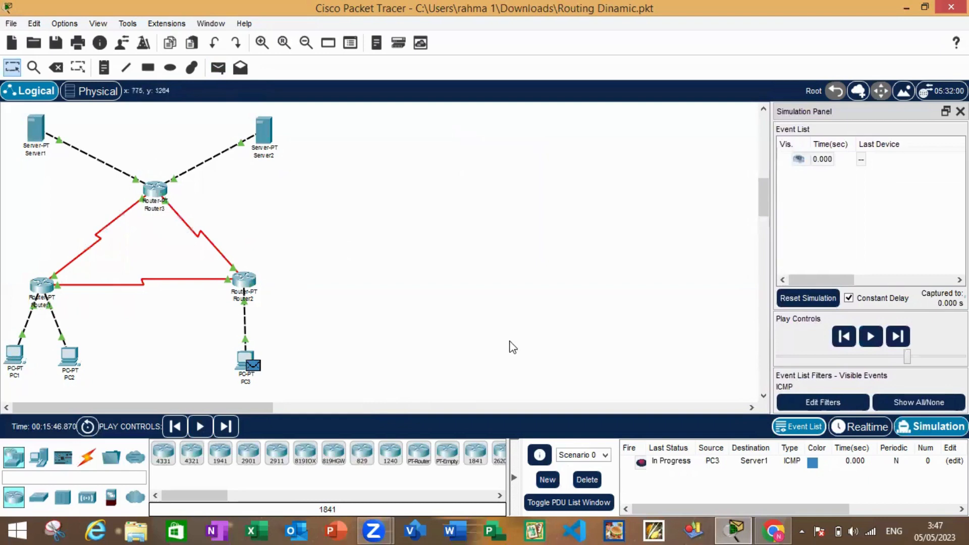
pyautogui.click(871, 333)
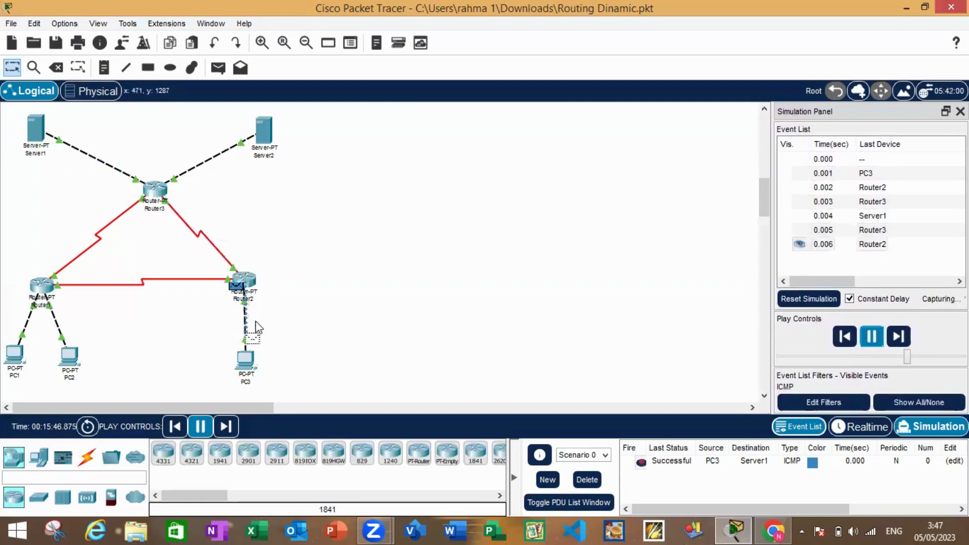
pyautogui.click(682, 462)
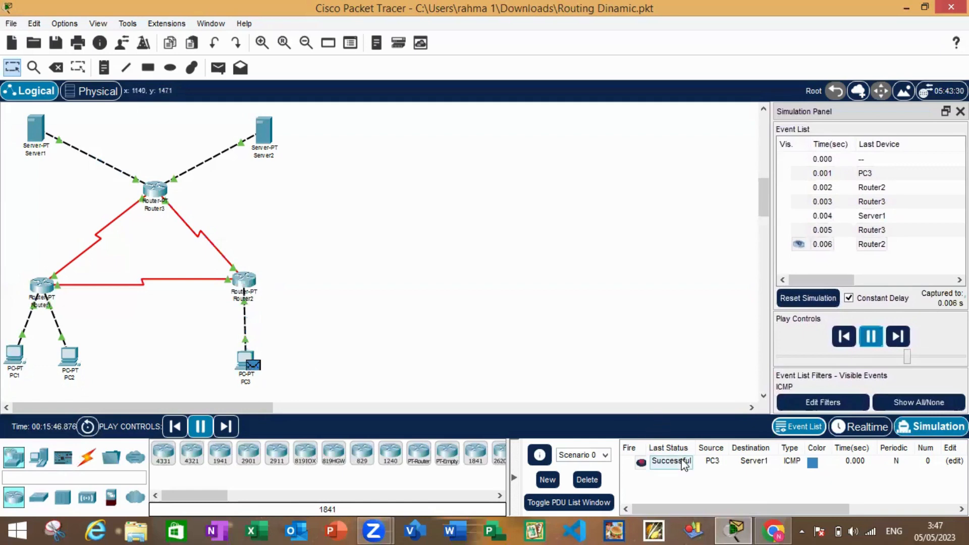
pyautogui.click(586, 479)
# Simulate a simple PDU from PC3 to PC2, check its final status and delete Scenario 0
pyautogui.click(219, 66)
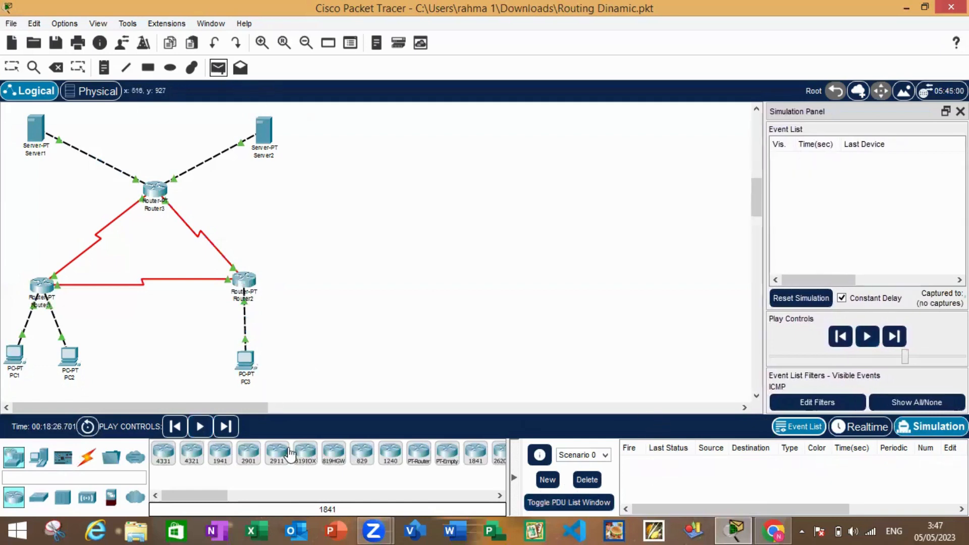
pyautogui.click(246, 359)
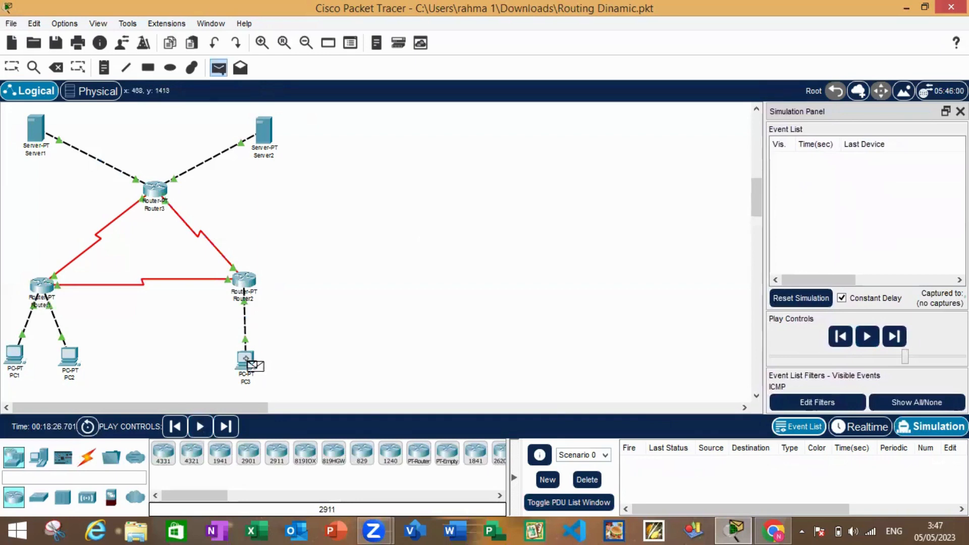
pyautogui.click(71, 359)
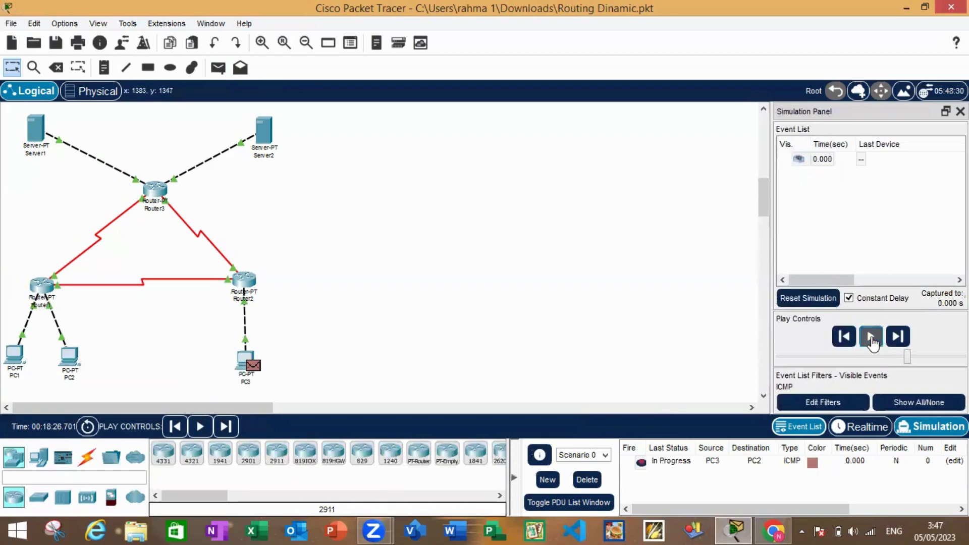
pyautogui.click(872, 337)
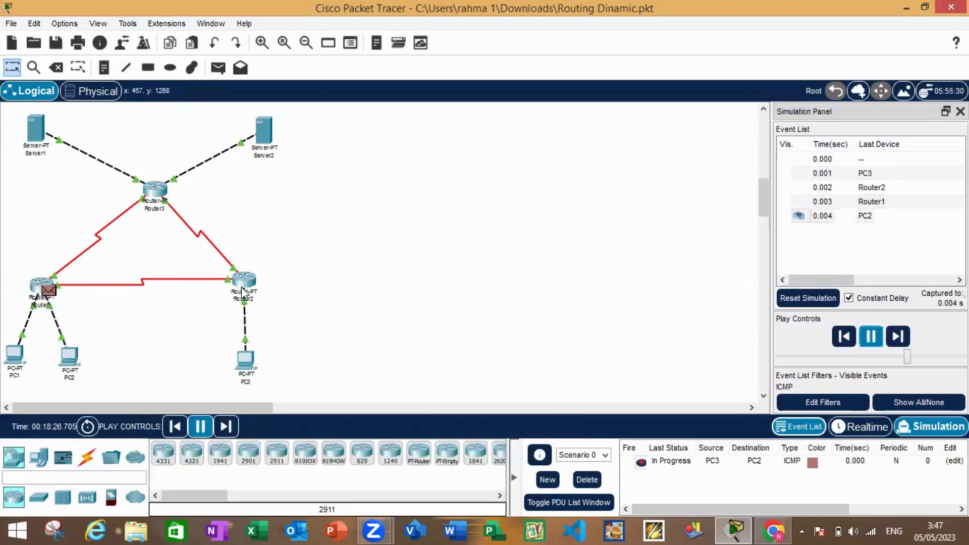
pyautogui.click(664, 468)
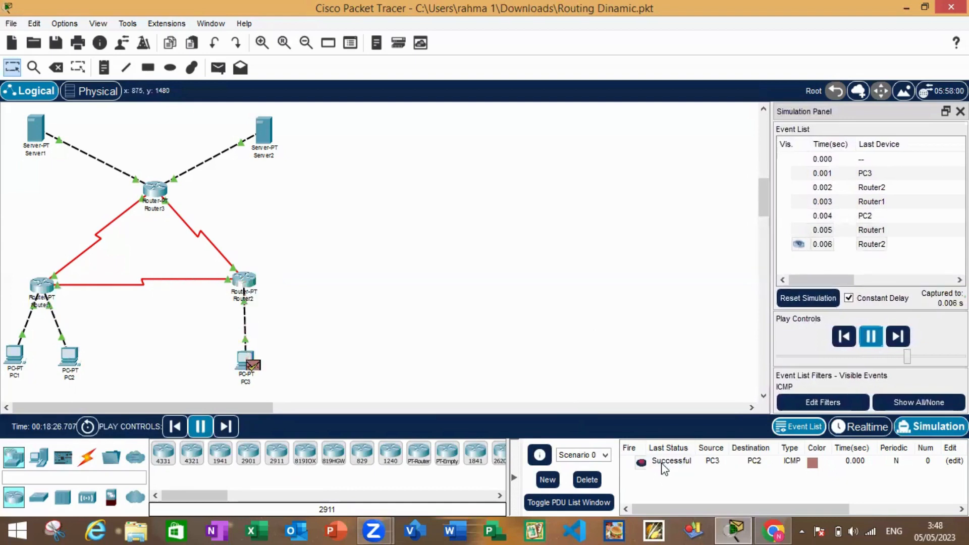
pyautogui.click(587, 479)
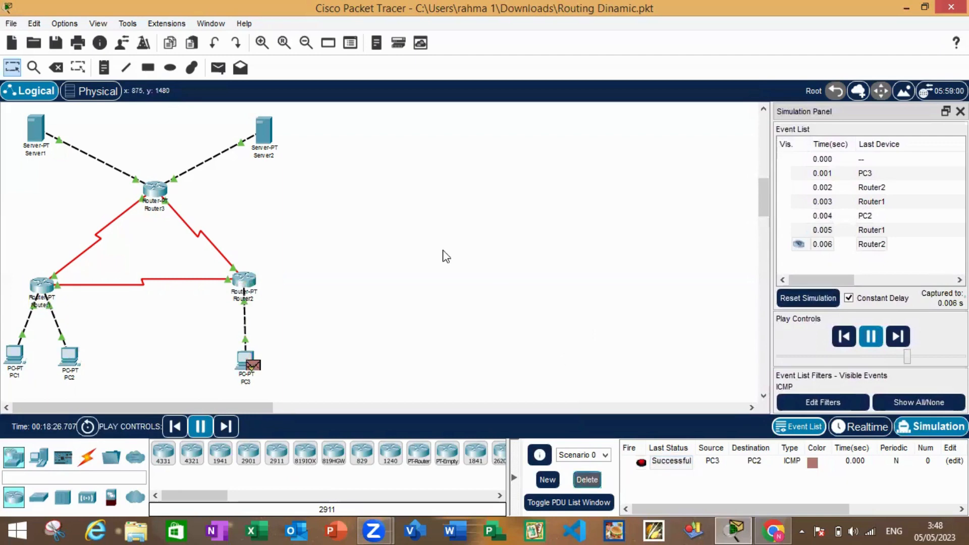
# Simulate a simple PDU from PC3 to Server2, check its final status and delete Scenario 0
pyautogui.click(217, 69)
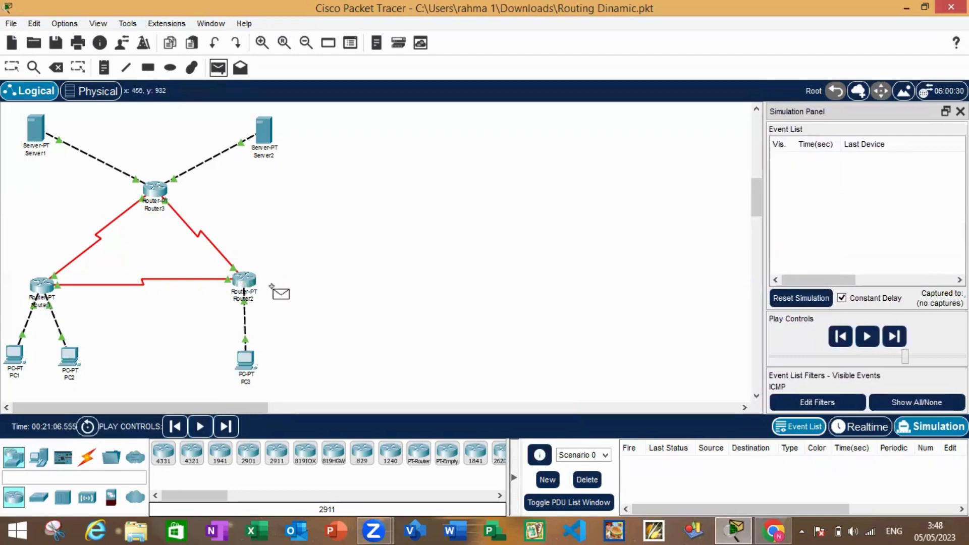
pyautogui.click(247, 359)
pyautogui.click(264, 131)
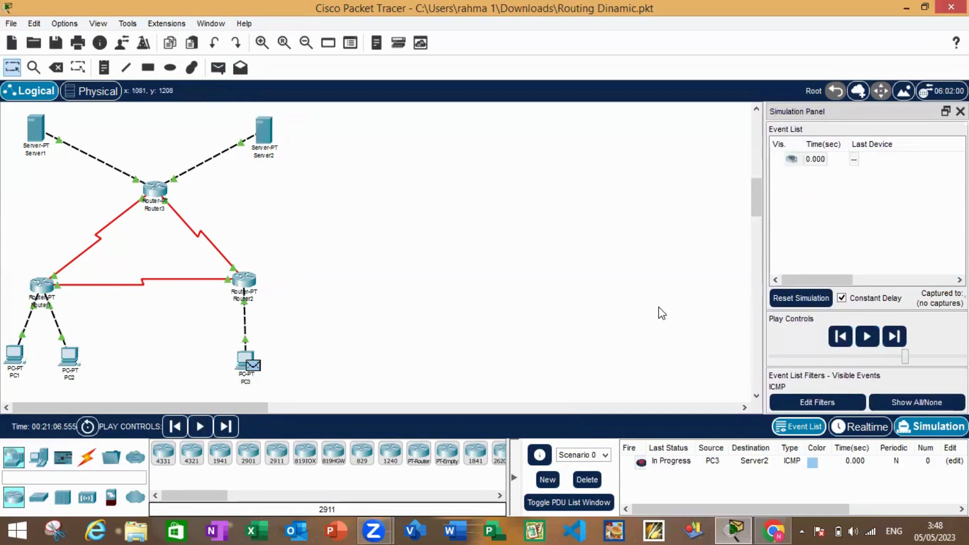
pyautogui.click(870, 336)
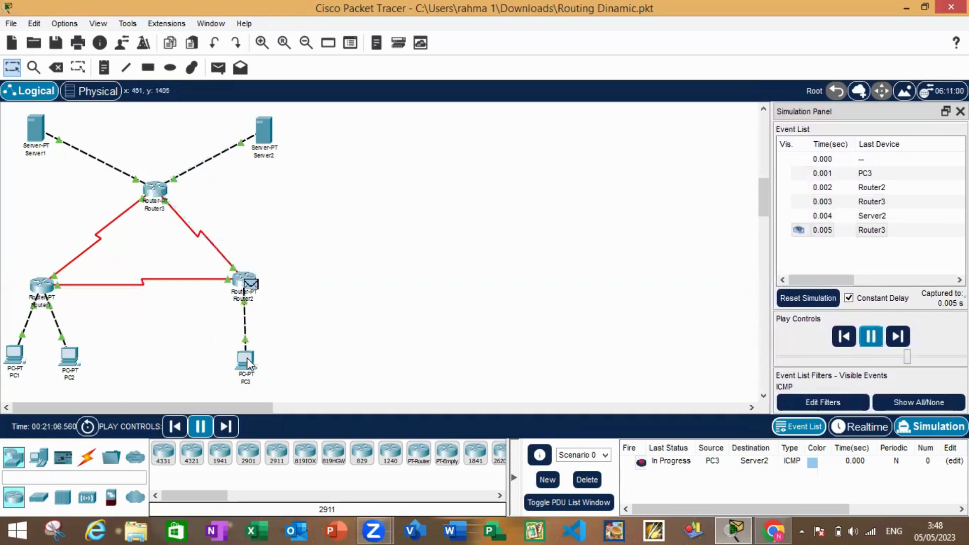
pyautogui.click(687, 467)
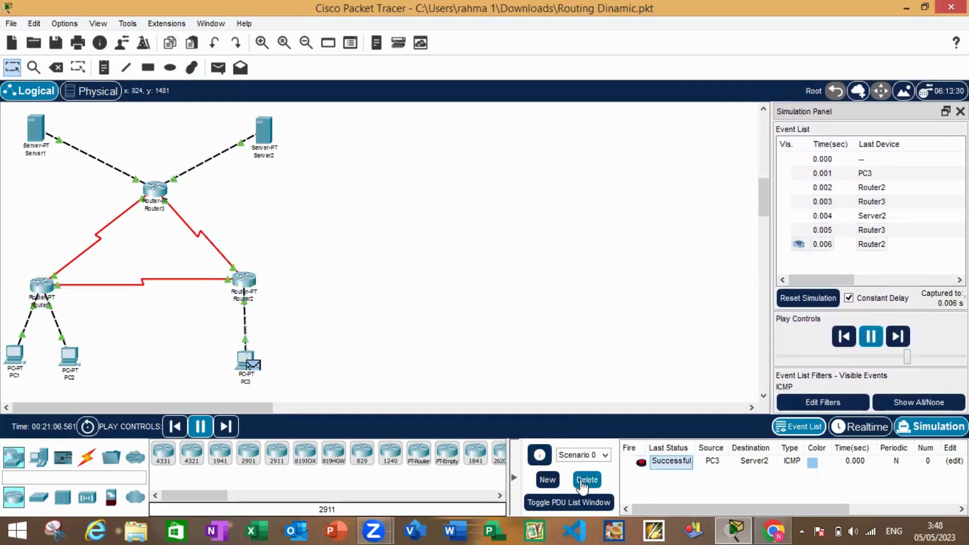
pyautogui.click(585, 480)
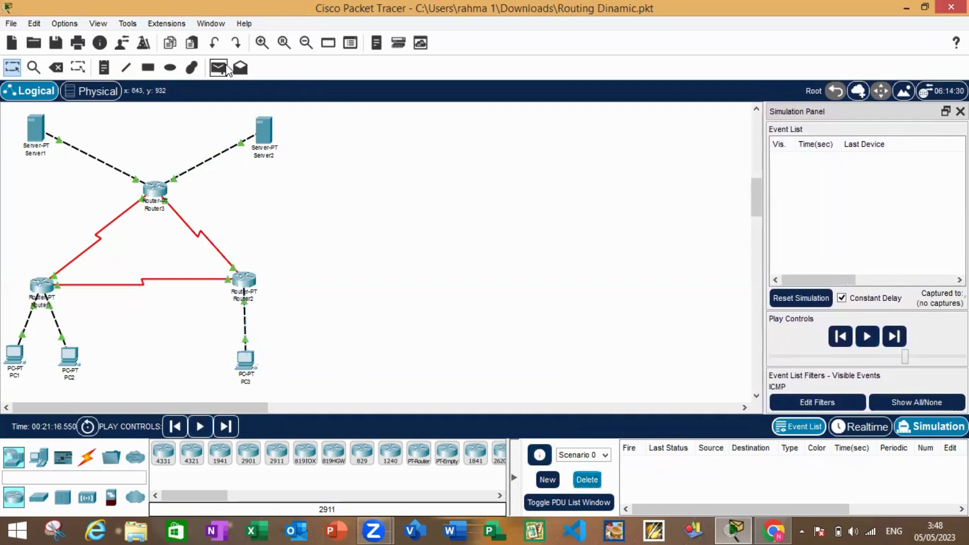
# Simulate a simple PDU from Server1 to Server2, check its final status and delete Scenario 0
pyautogui.click(226, 70)
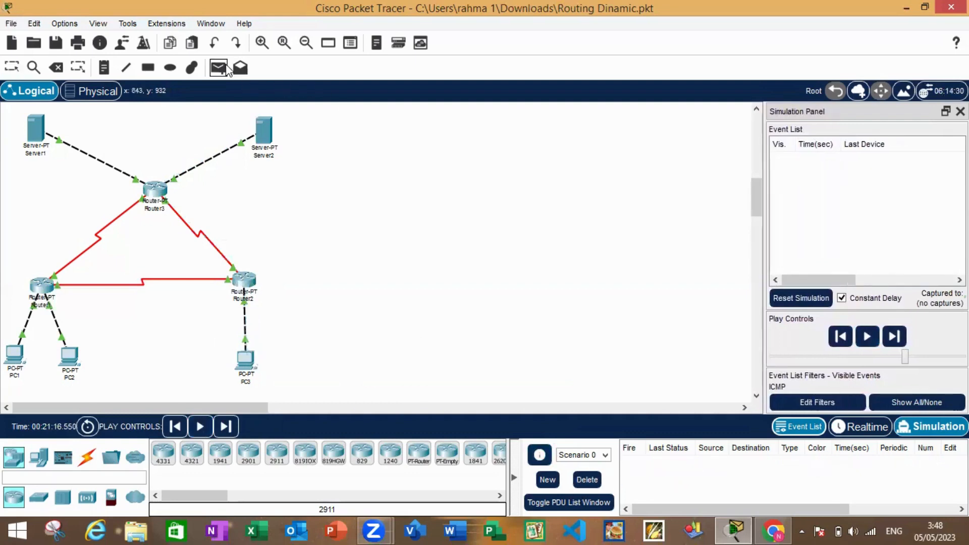
pyautogui.click(33, 129)
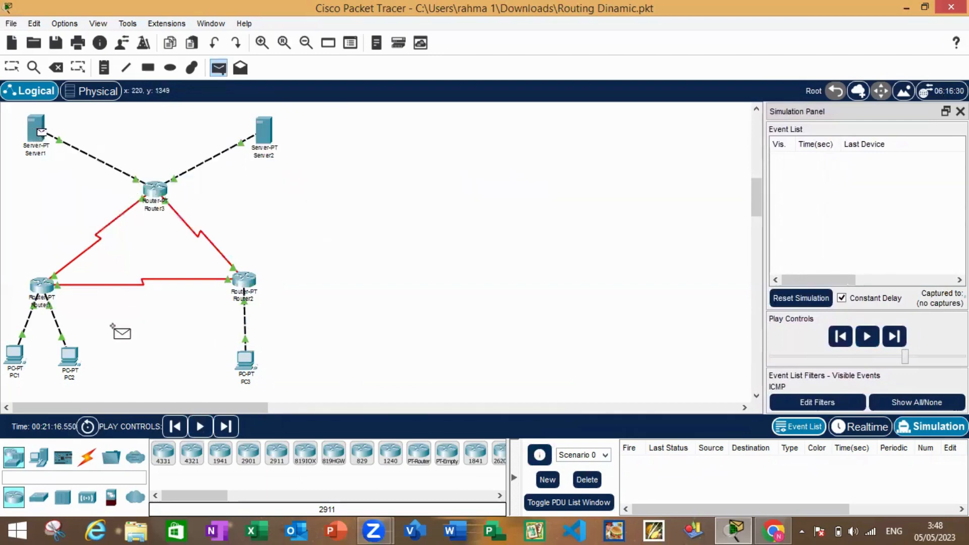
pyautogui.click(264, 131)
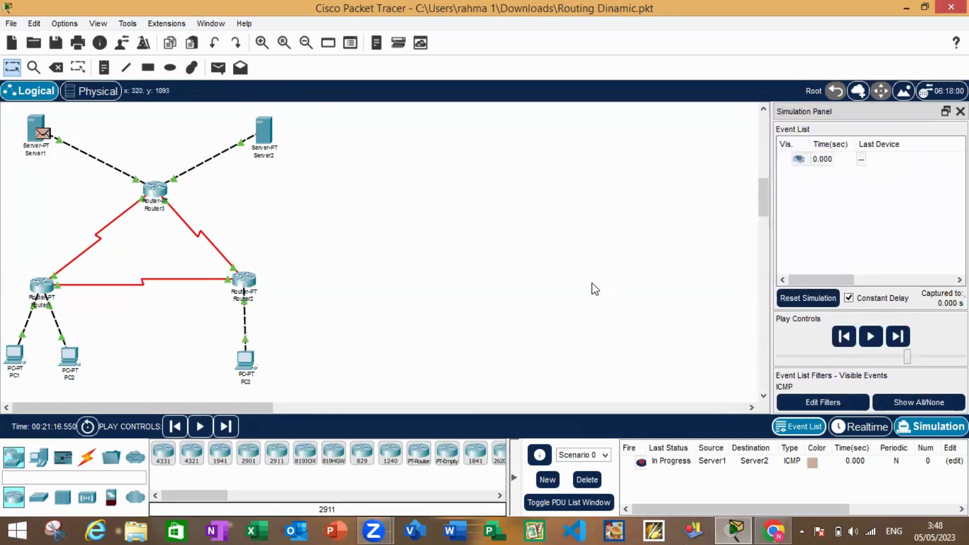
pyautogui.click(869, 336)
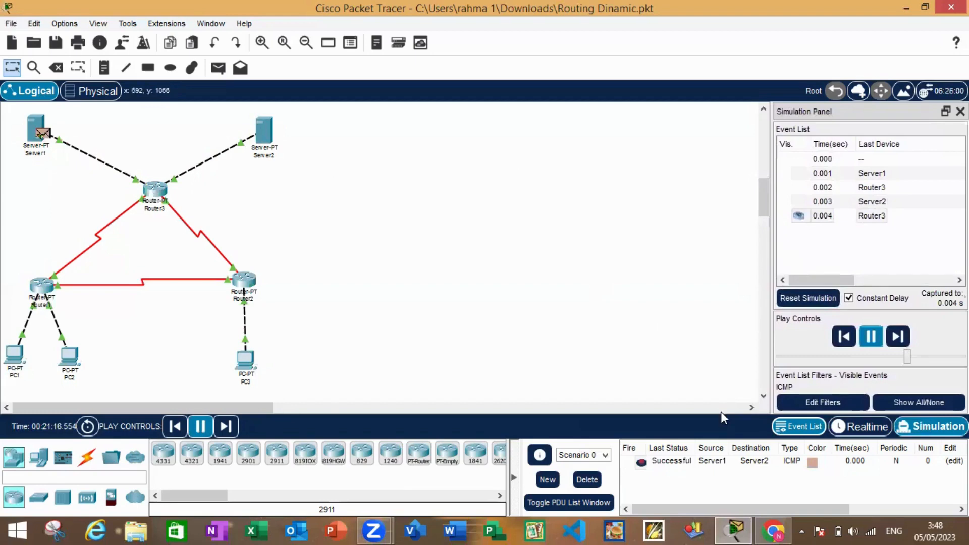
pyautogui.click(685, 463)
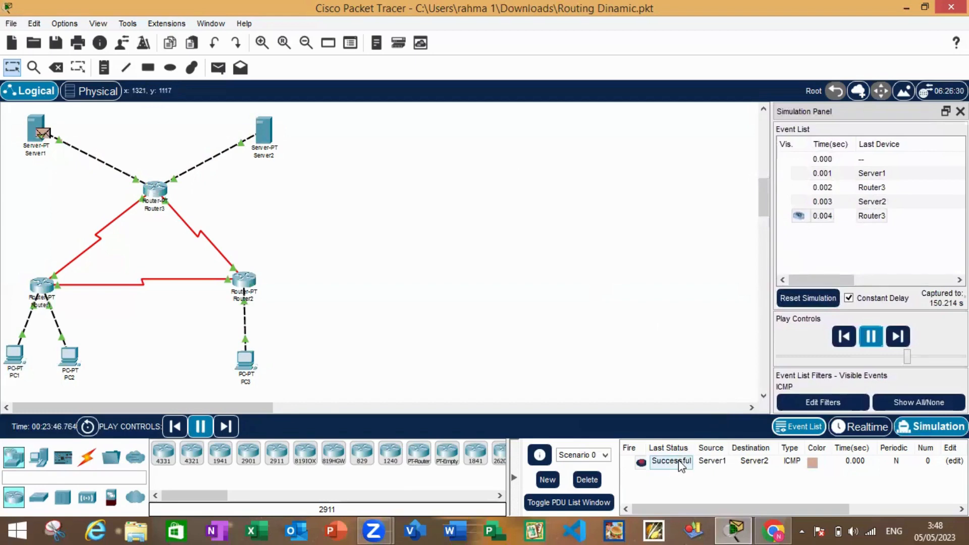
pyautogui.click(586, 479)
# Simulate a simple PDU from Server1 to PC1, check its final status and delete Scenario 0
pyautogui.click(217, 68)
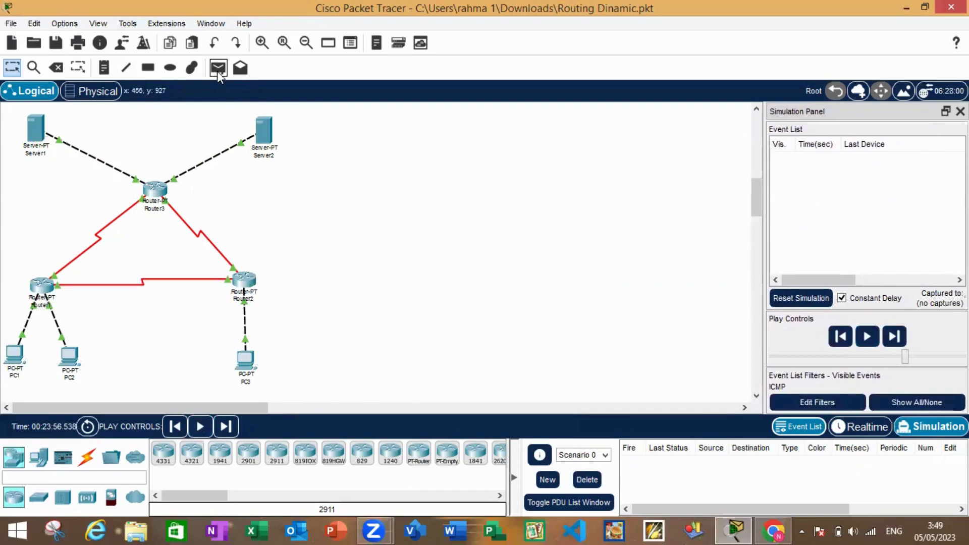
pyautogui.click(36, 129)
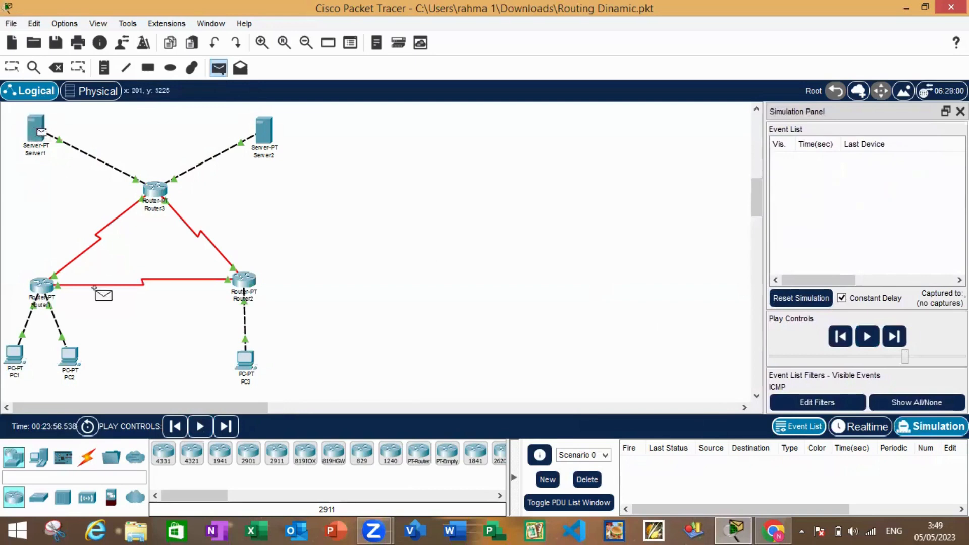
pyautogui.click(22, 356)
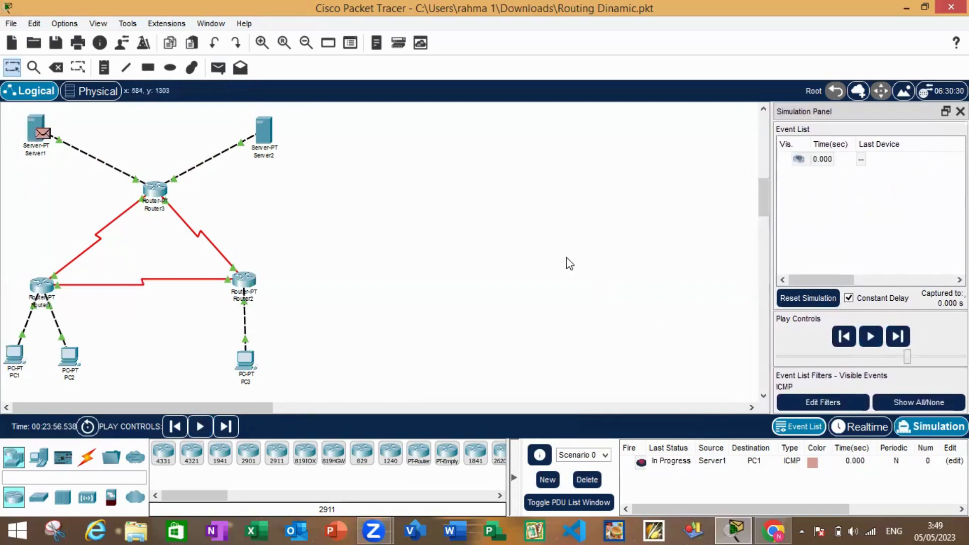
pyautogui.click(870, 336)
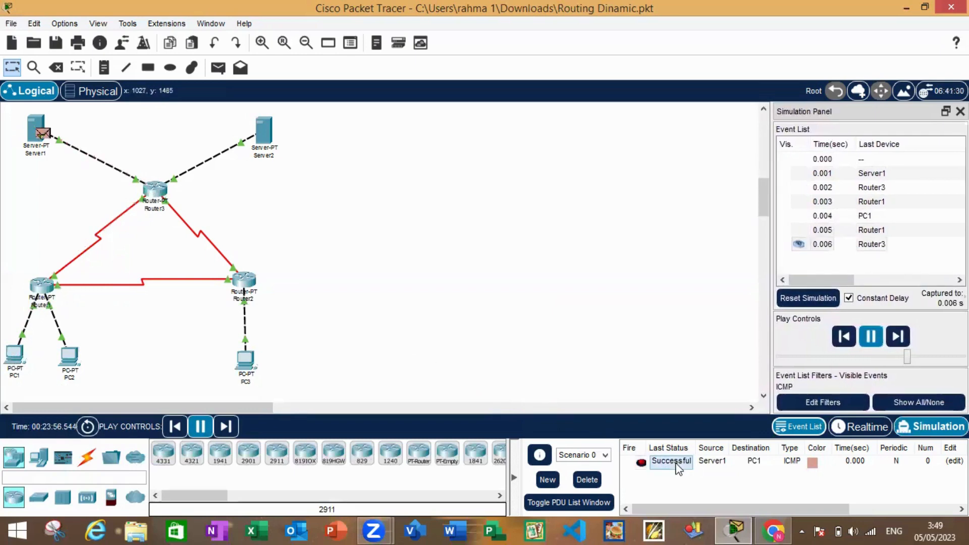
pyautogui.click(591, 480)
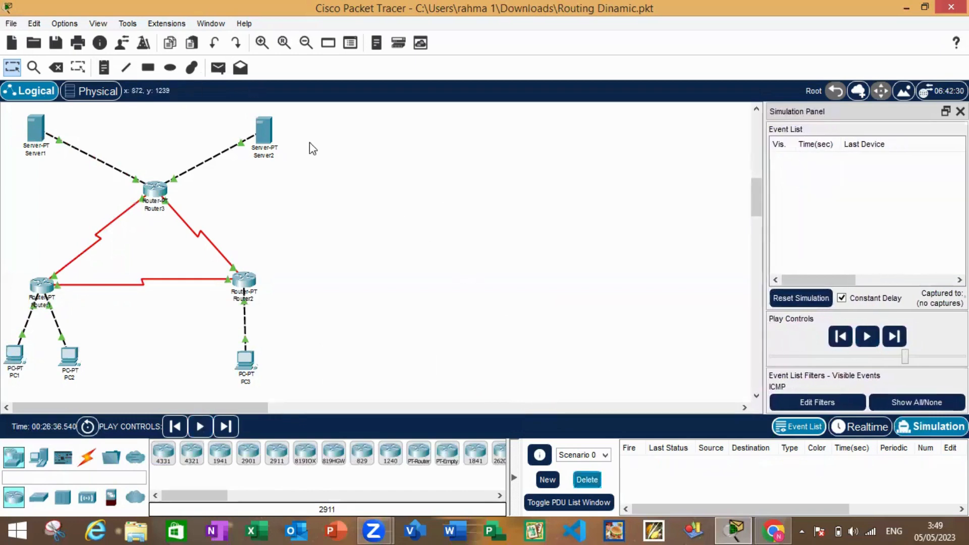
# Simulate a simple PDU from Server1 to PC2, check its final status and delete Scenario 0
pyautogui.click(217, 73)
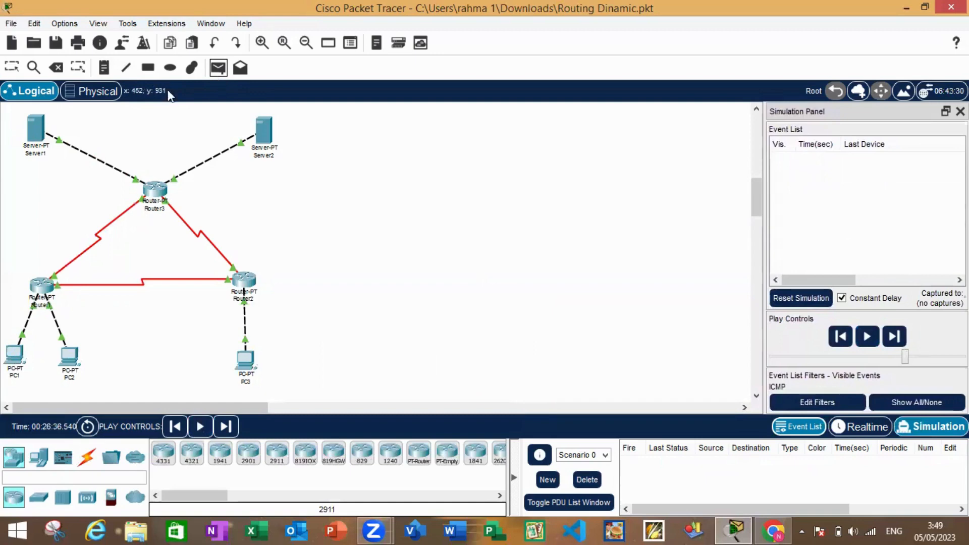
pyautogui.click(38, 131)
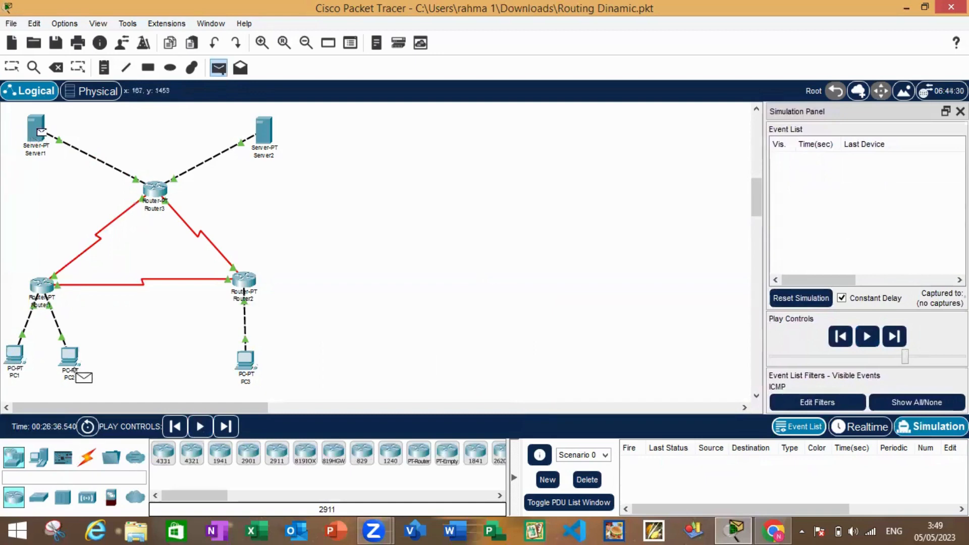
pyautogui.click(69, 357)
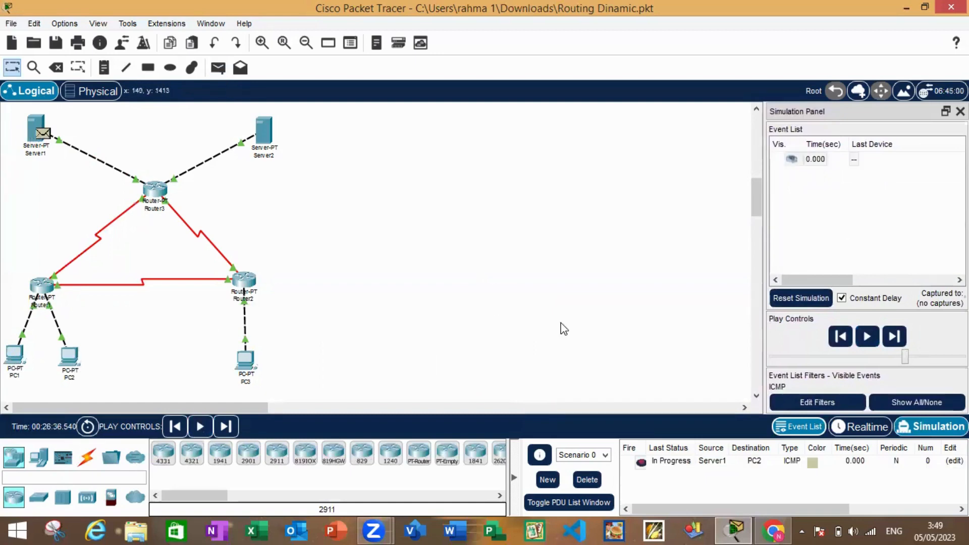
pyautogui.click(868, 336)
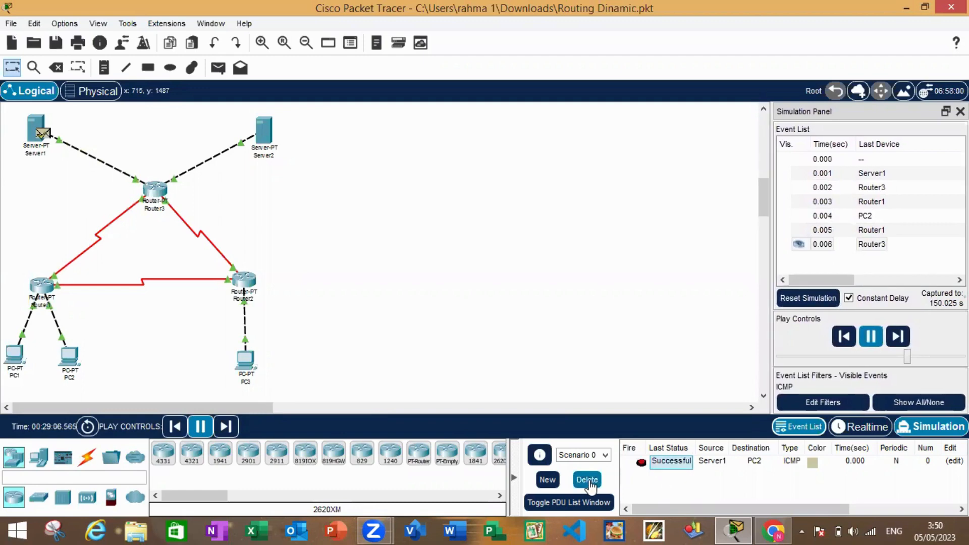
pyautogui.click(587, 480)
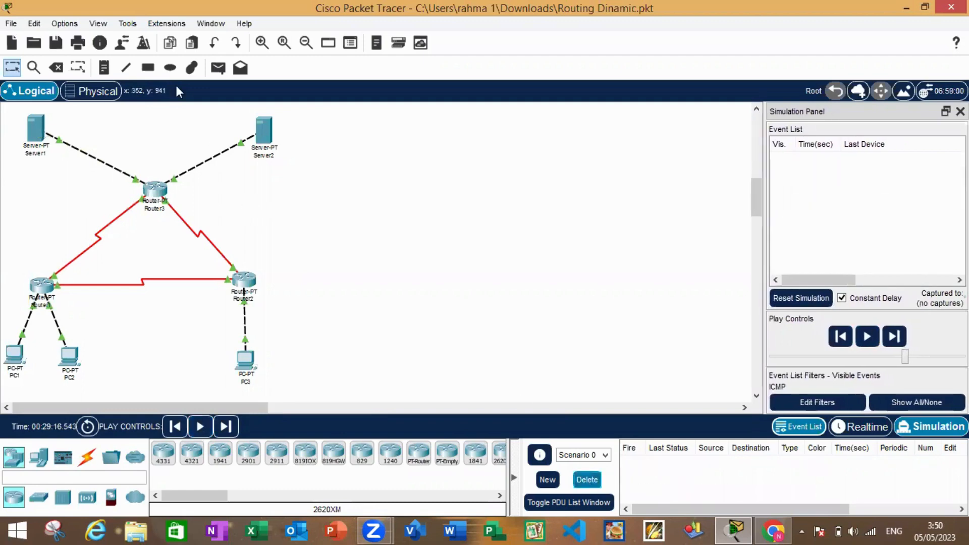
# Simulate a simple PDU from Server1 to PC3, check its final status and delete Scenario 0
pyautogui.click(218, 68)
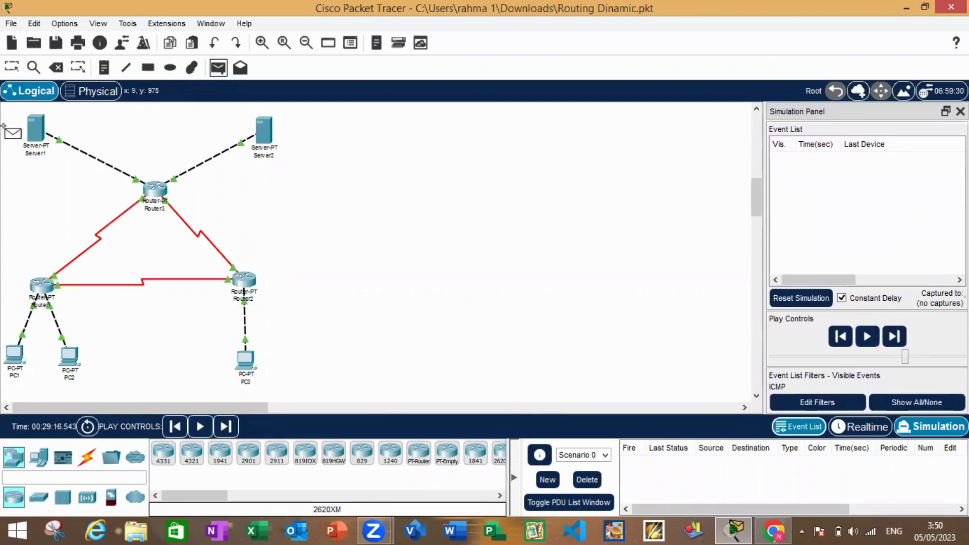
pyautogui.click(39, 133)
pyautogui.click(245, 359)
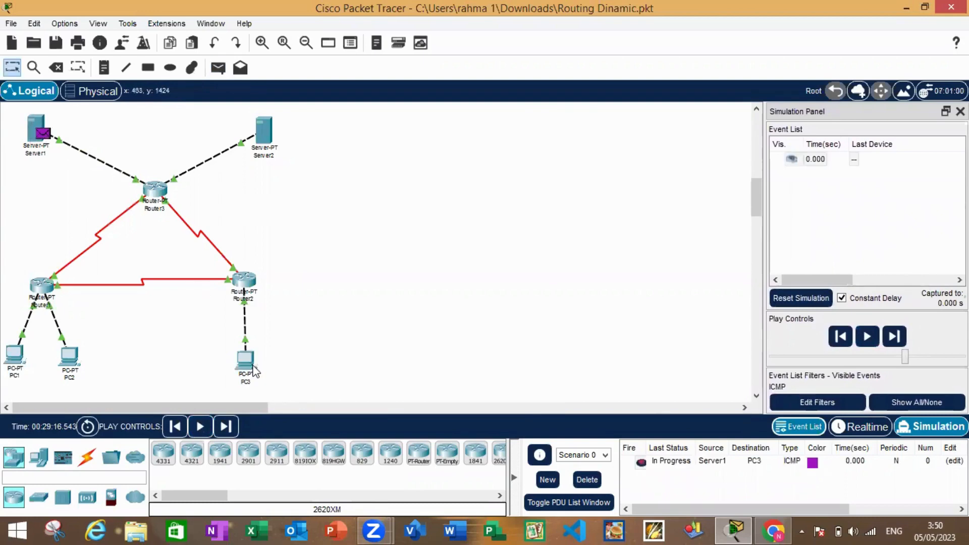
pyautogui.click(871, 336)
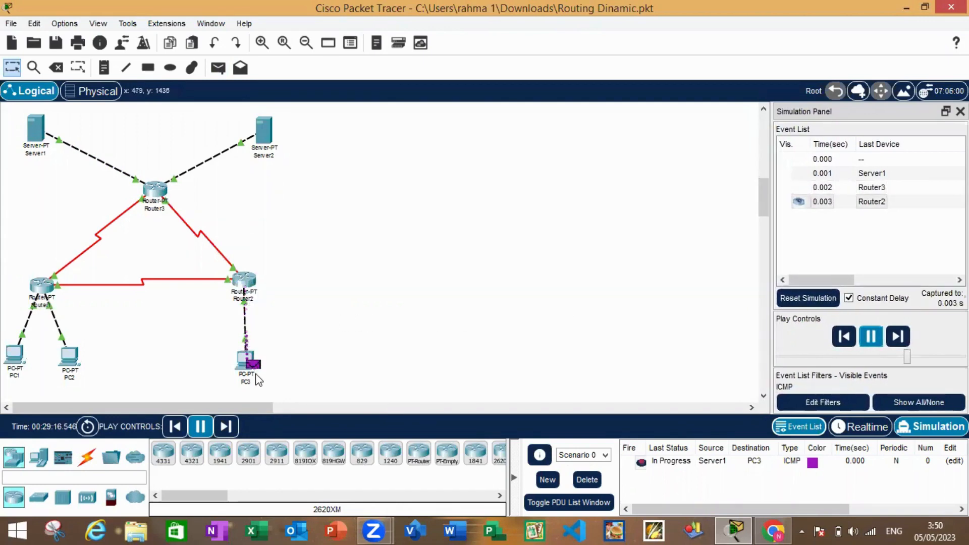
pyautogui.moveTo(253, 375)
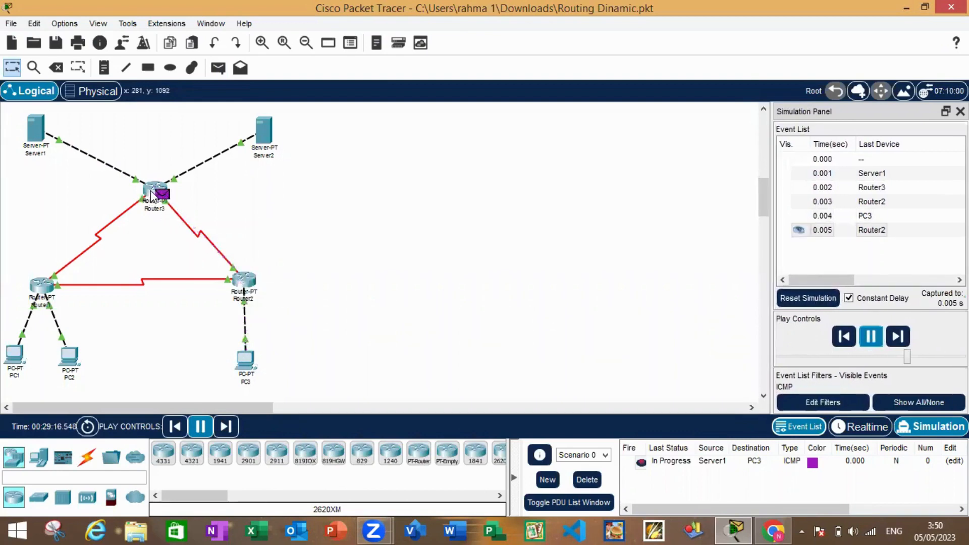
pyautogui.moveTo(147, 194)
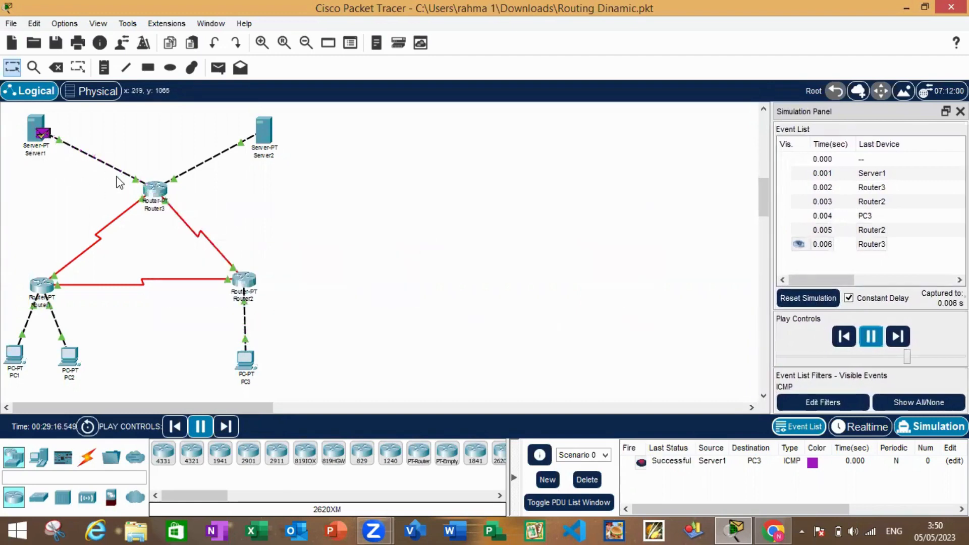
pyautogui.click(685, 461)
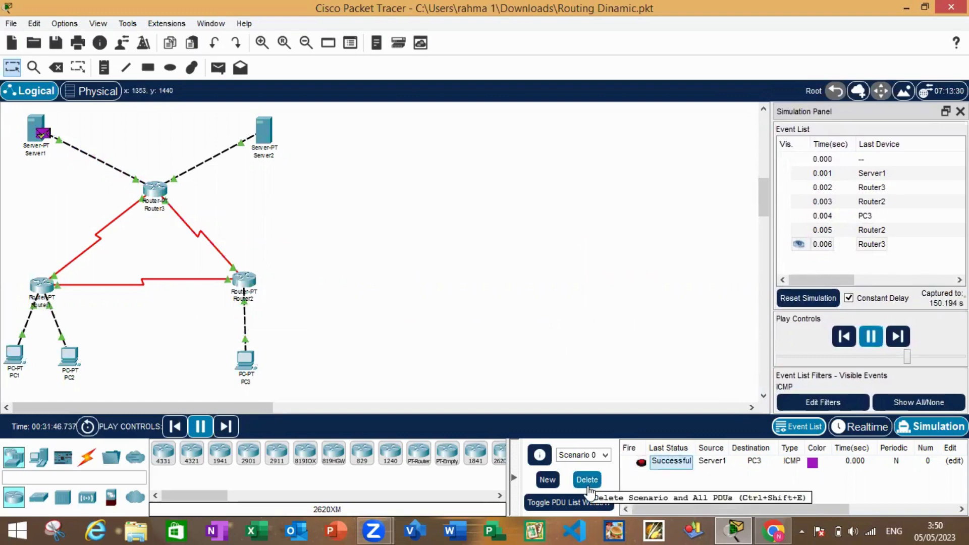
pyautogui.click(588, 485)
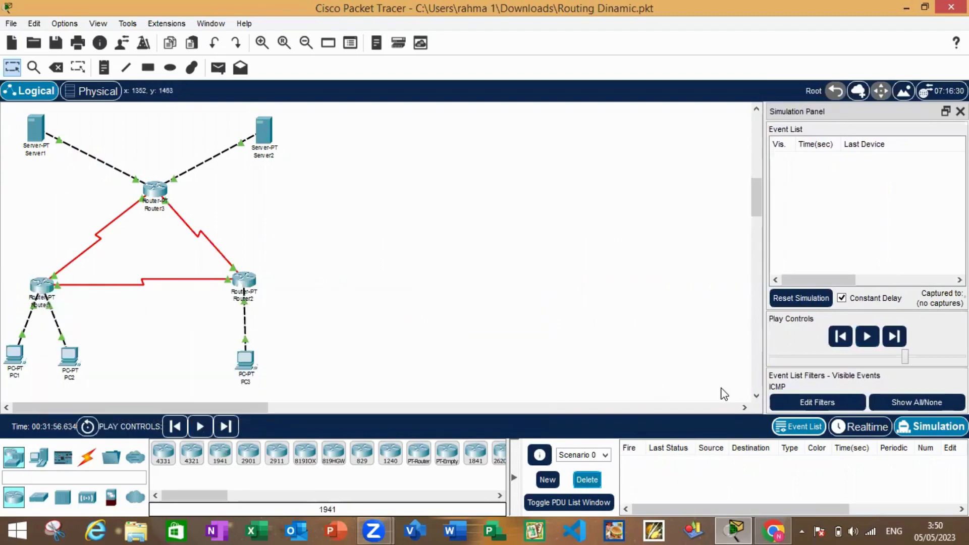
# Return to Realtime mode and view Router1's global configuration settings
pyautogui.click(863, 427)
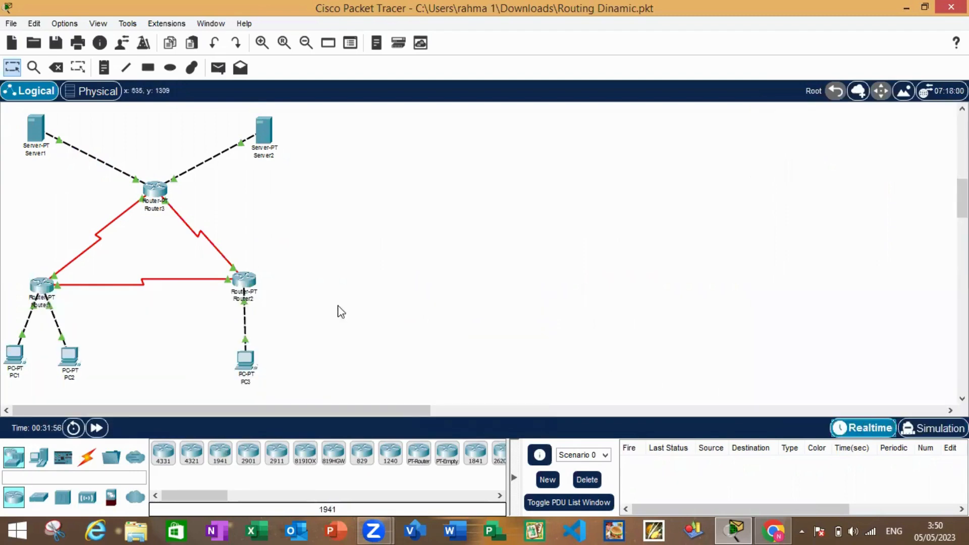
pyautogui.click(42, 291)
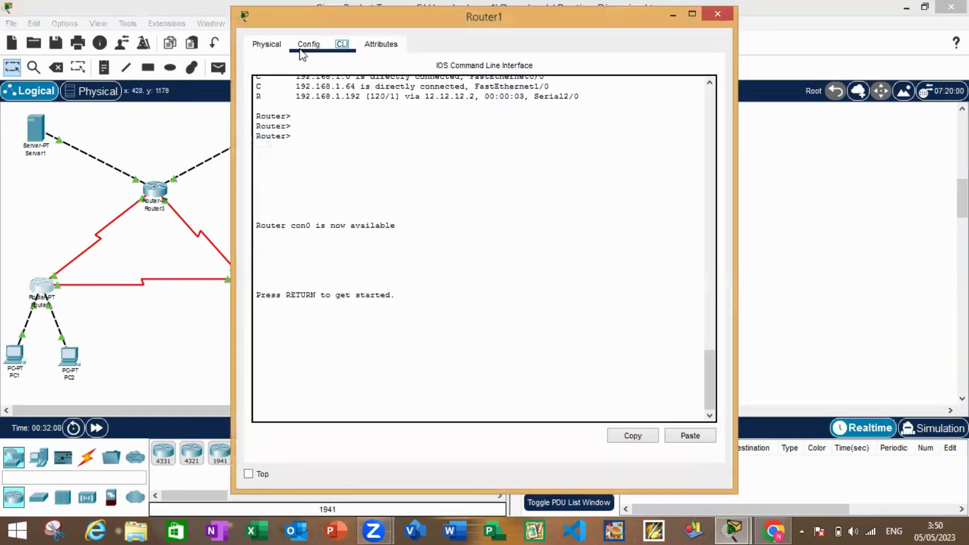
pyautogui.click(304, 46)
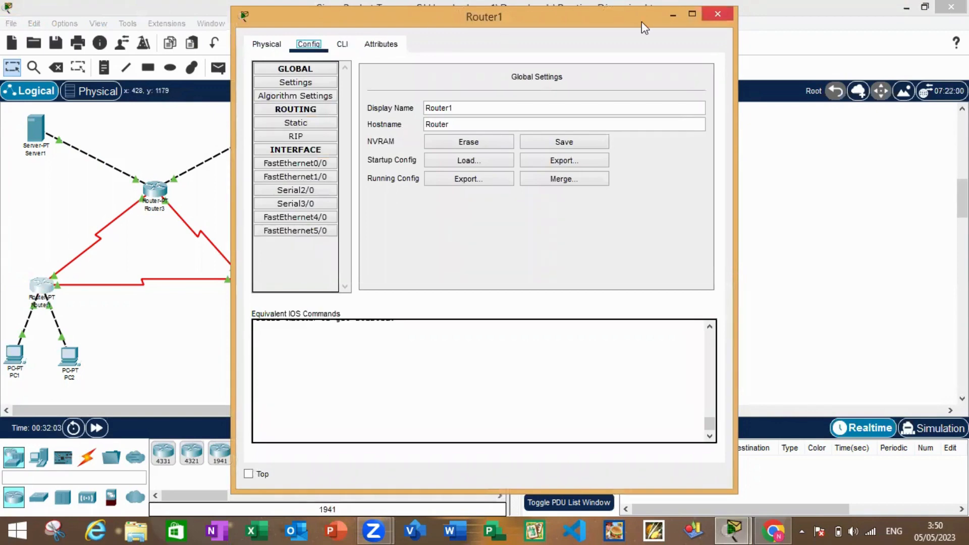
pyautogui.click(717, 13)
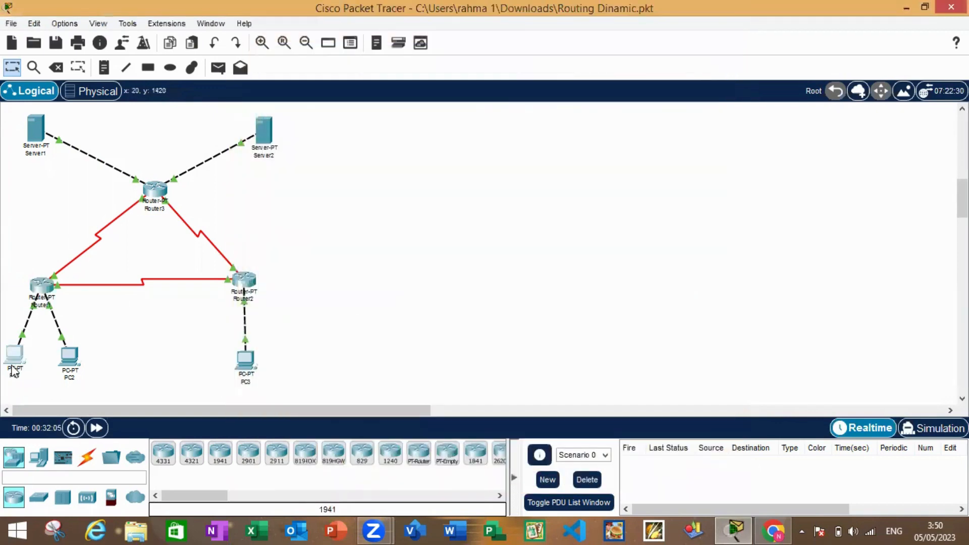
# Trace the route from PC1 to 33.33.33.1 with tracert in its Command Prompt
pyautogui.click(14, 371)
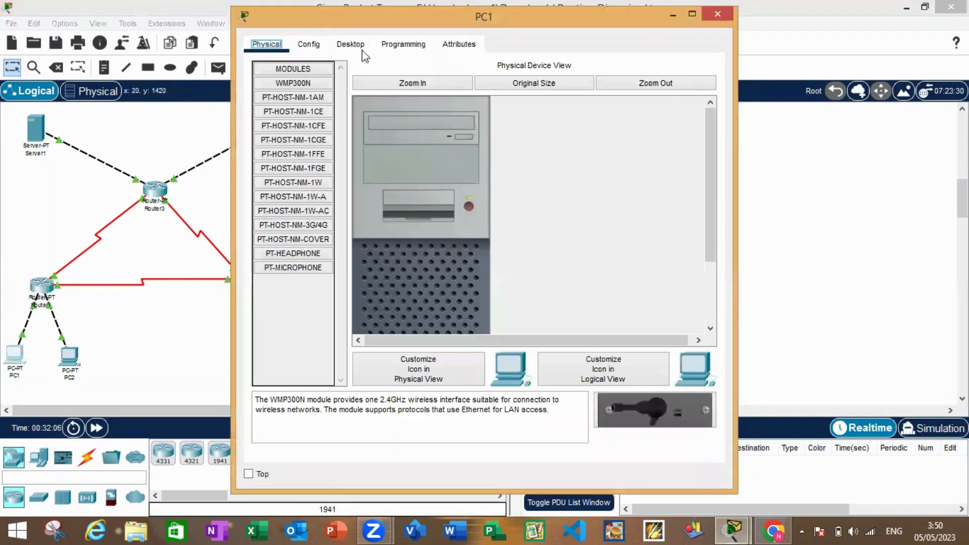
pyautogui.click(352, 44)
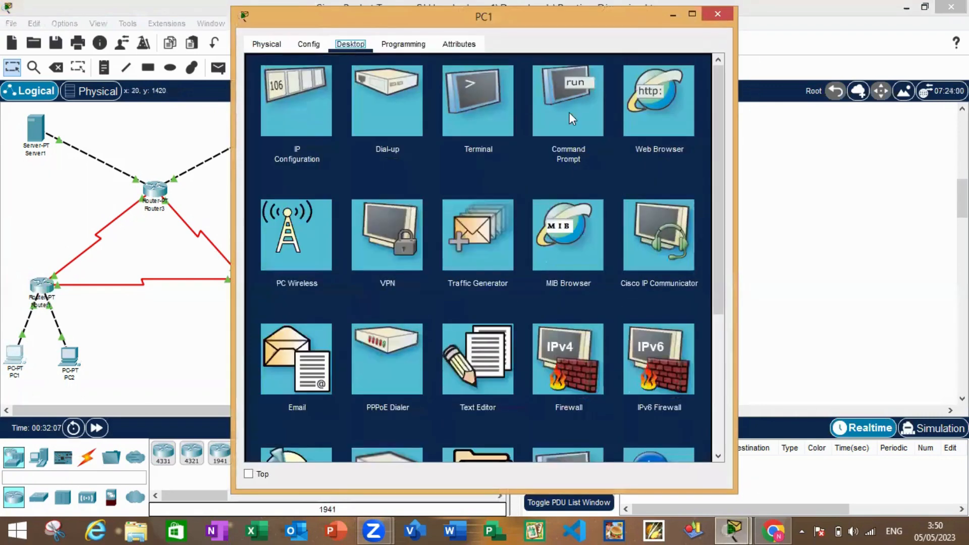
pyautogui.click(571, 118)
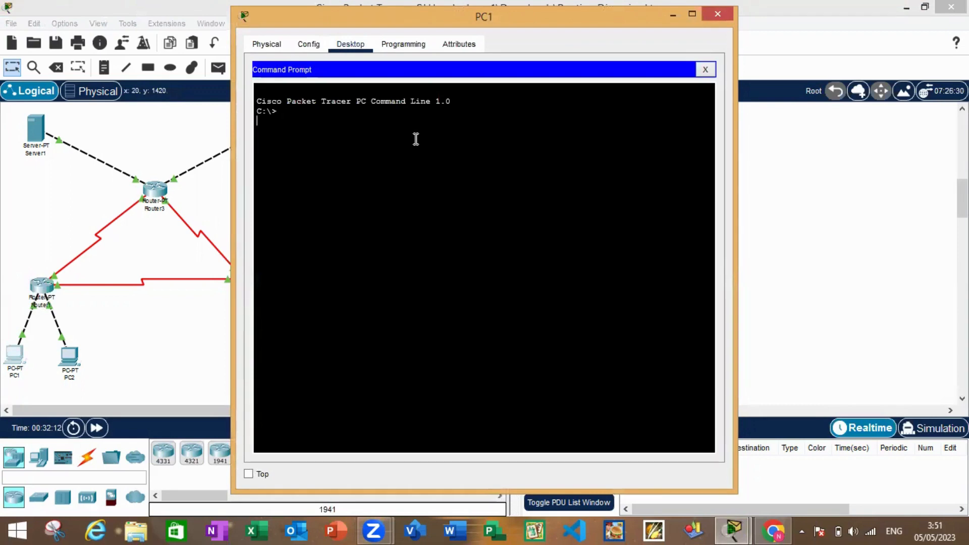
pyautogui.write('tracert')
pyautogui.write('33.33.33.1')
pyautogui.press('Return')
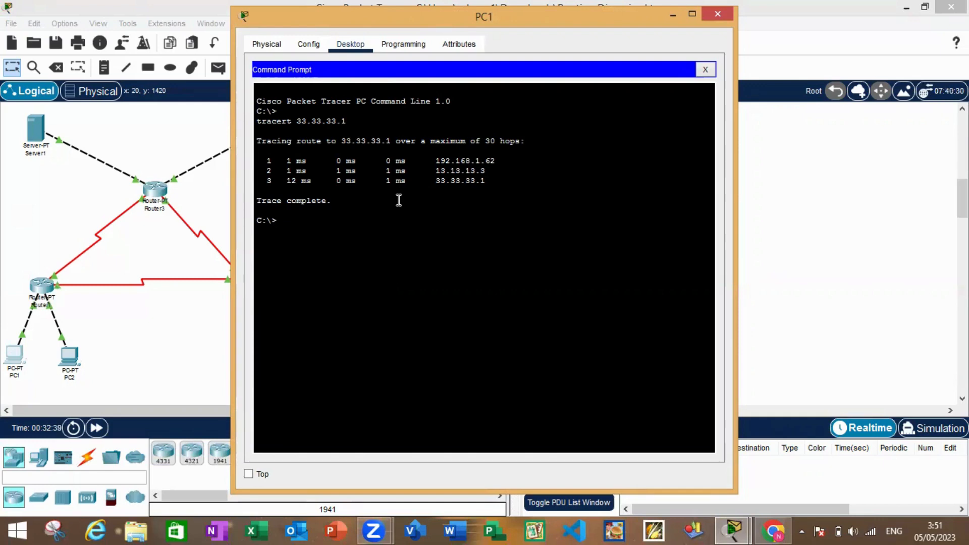
# Trace the route from PC1 to 192.168.1.253 with tracert, check the hops and close PC1's window
pyautogui.write('tracert 192.168.1.253')
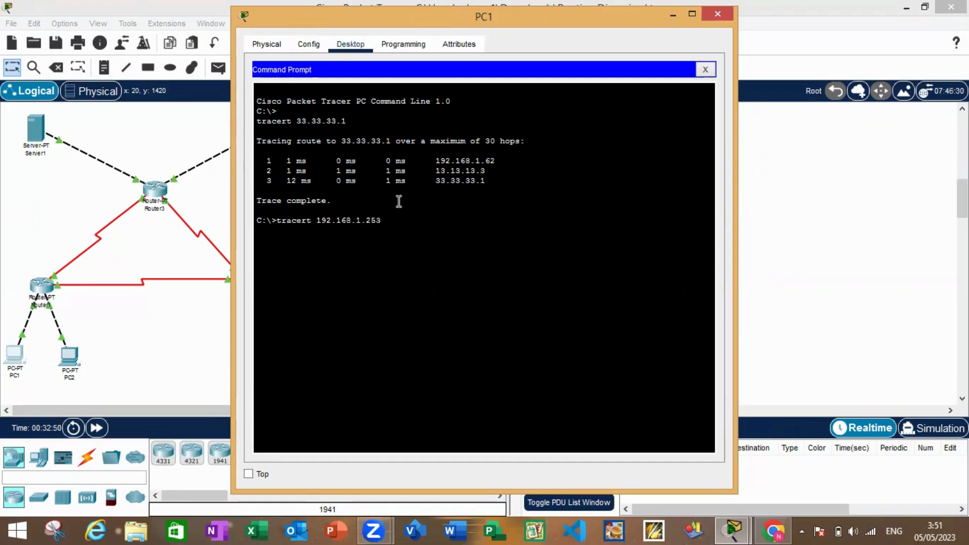
pyautogui.press('Return')
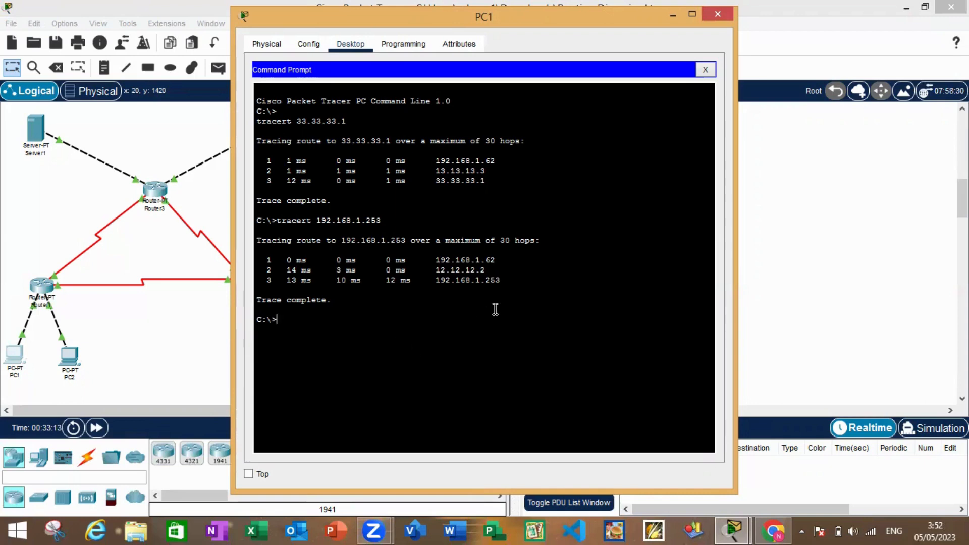
pyautogui.click(717, 15)
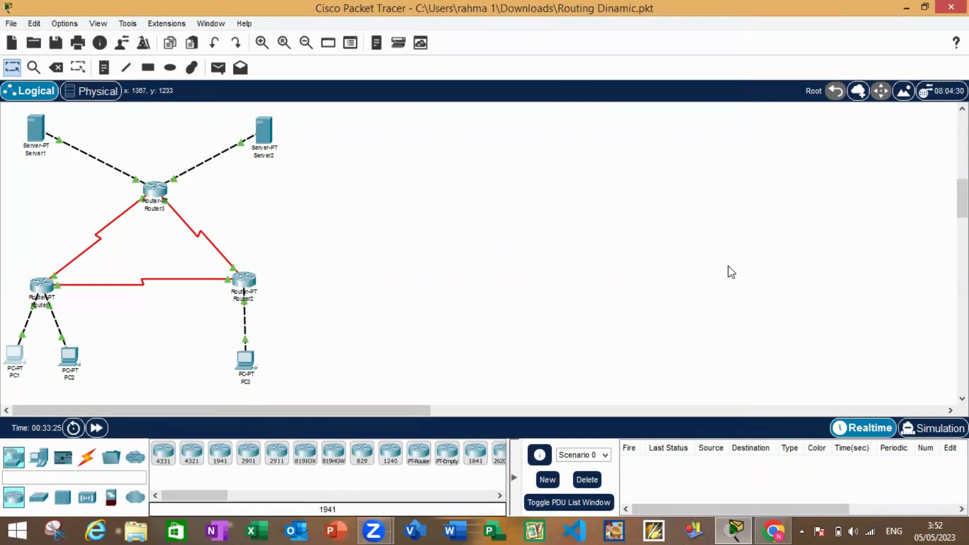
# Shut down the Serial2/0 interface on Router3 and close the router's window
pyautogui.click(155, 192)
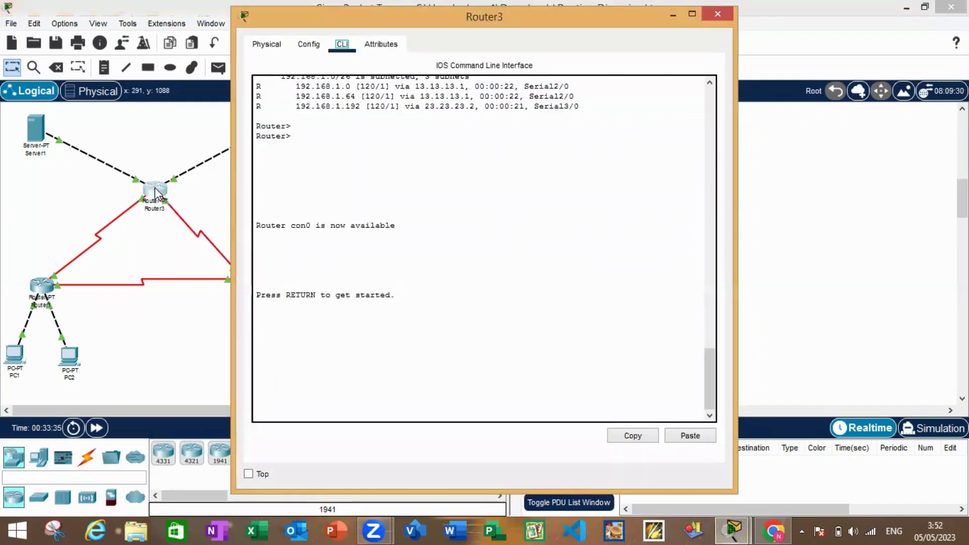
pyautogui.click(308, 46)
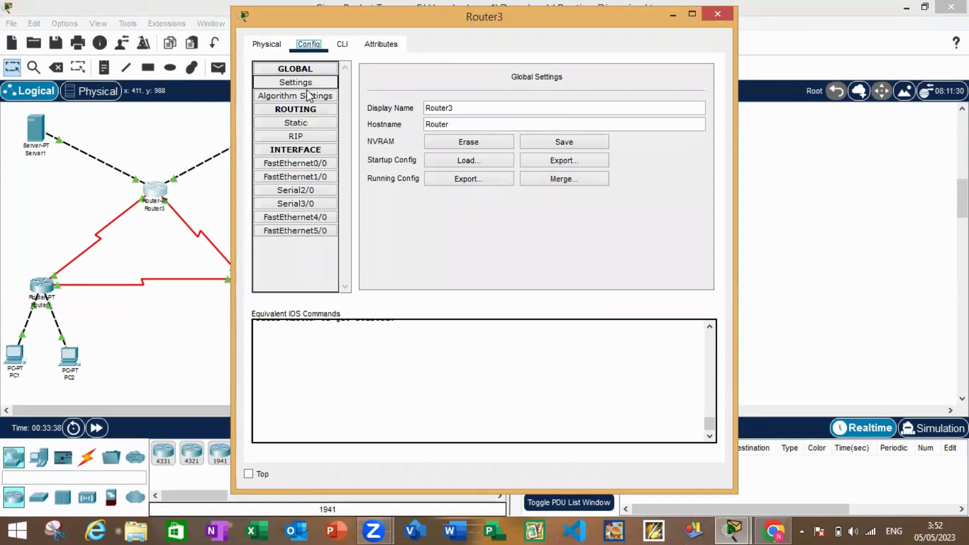
pyautogui.click(304, 188)
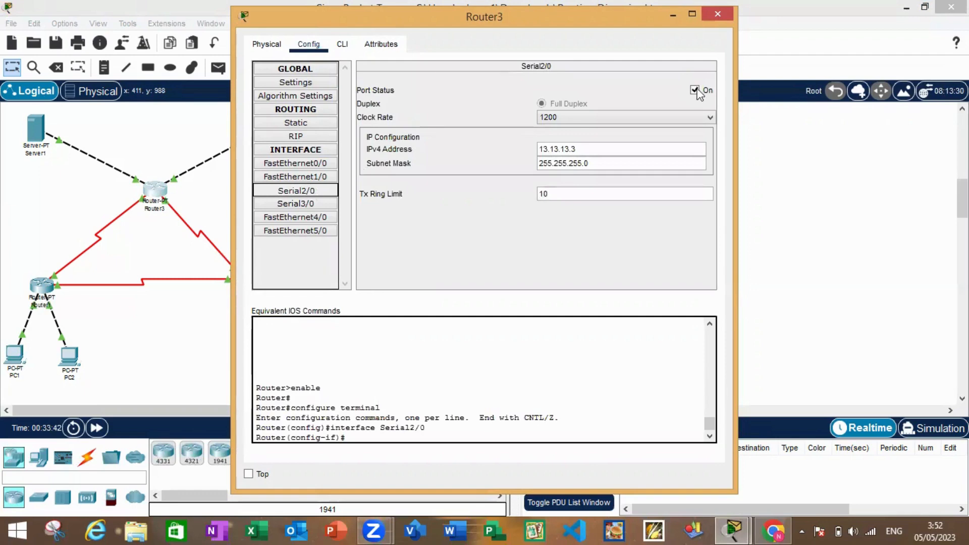
pyautogui.click(696, 91)
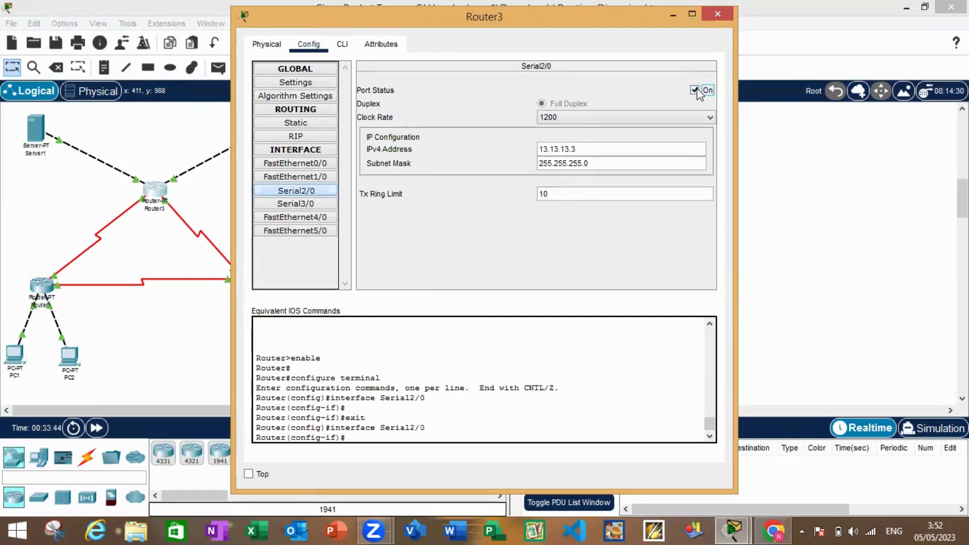
pyautogui.click(715, 20)
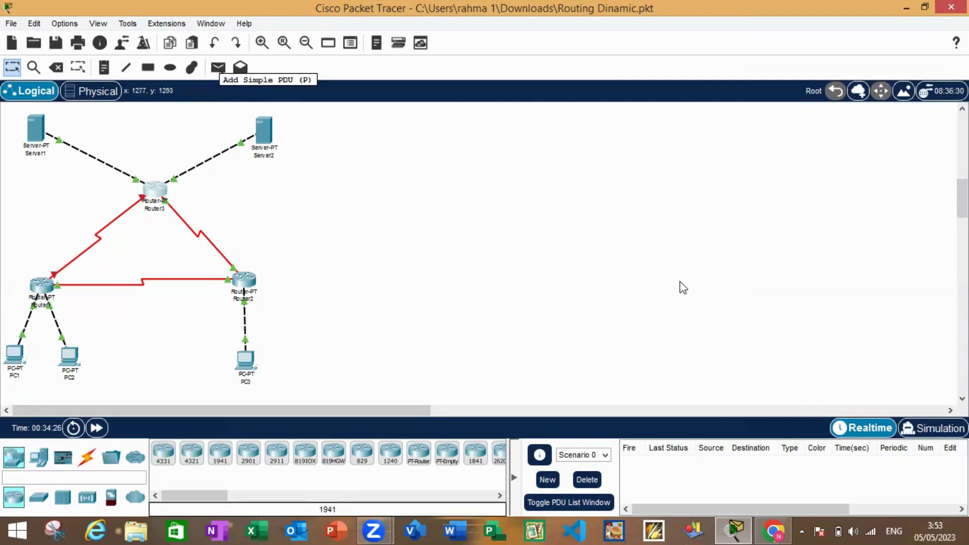
# In Simulation mode, run a simple PDU from PC1 to Server1 with Router3's Serial2/0 off, check its status and delete Scenario 0
pyautogui.click(923, 428)
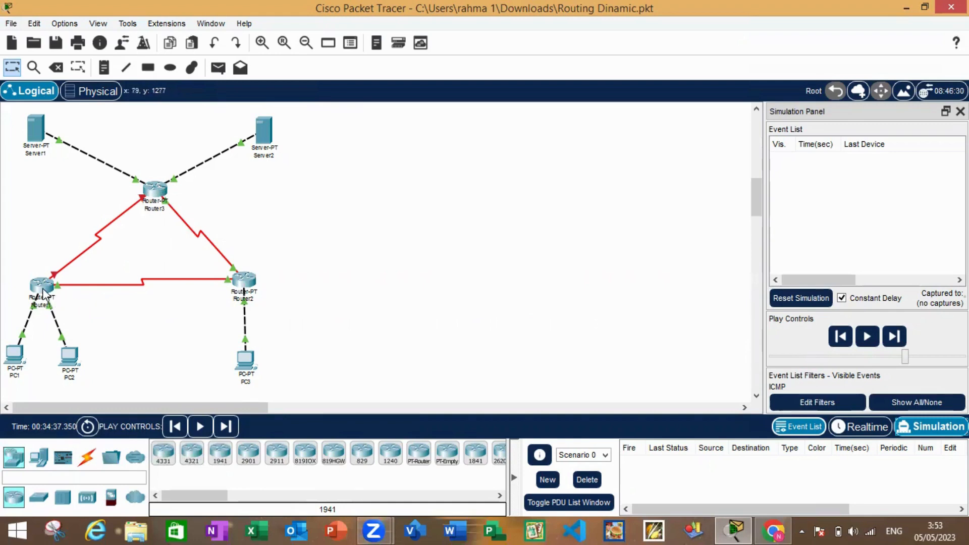
pyautogui.moveTo(45, 293)
pyautogui.click(218, 69)
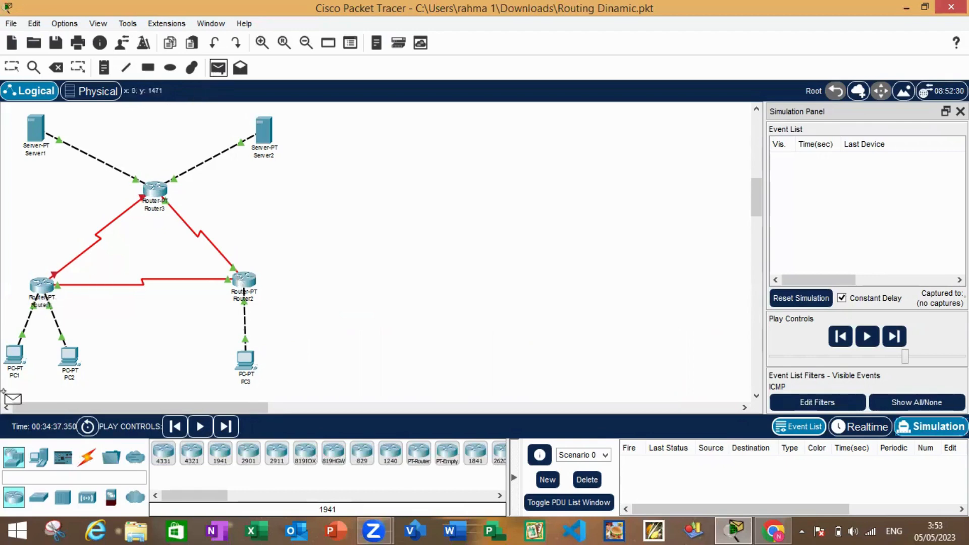
pyautogui.click(15, 362)
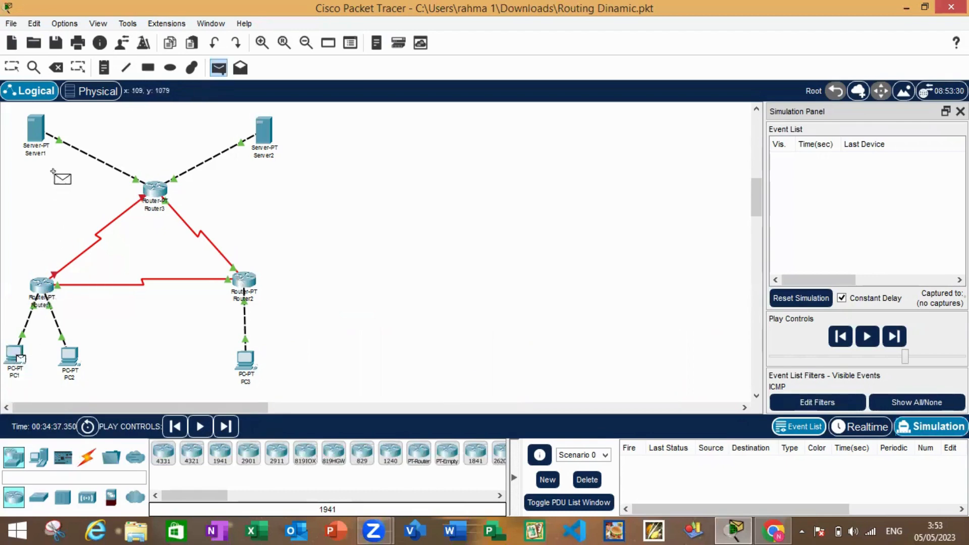
pyautogui.click(38, 125)
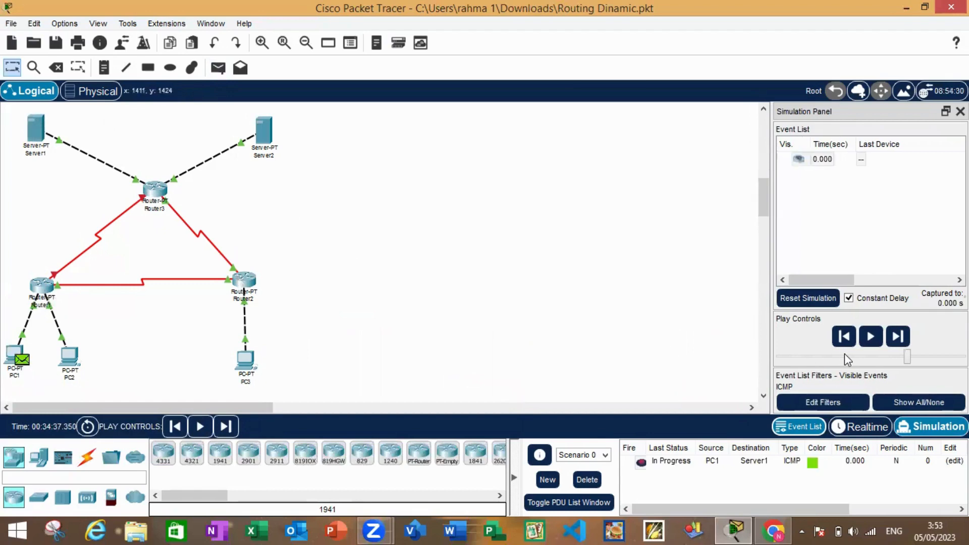
pyautogui.click(869, 344)
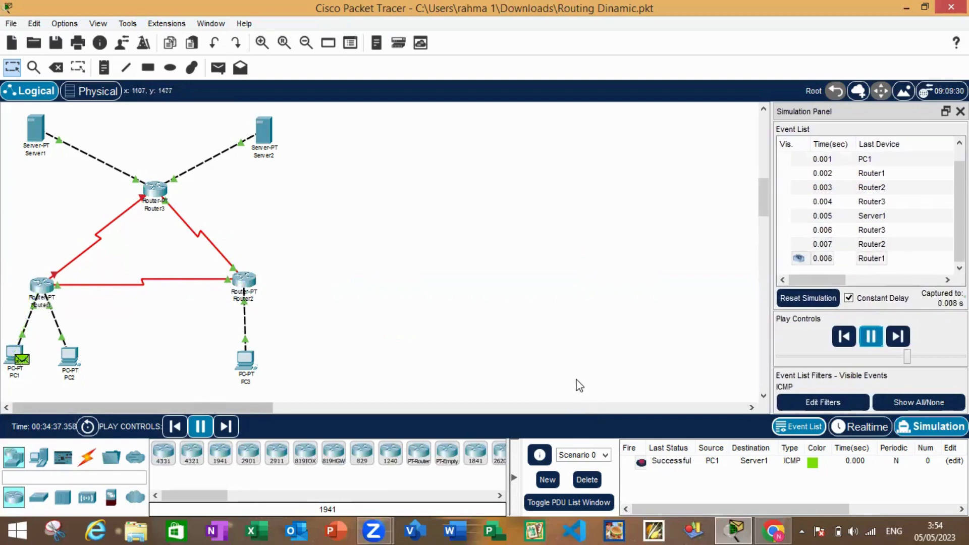
pyautogui.click(669, 465)
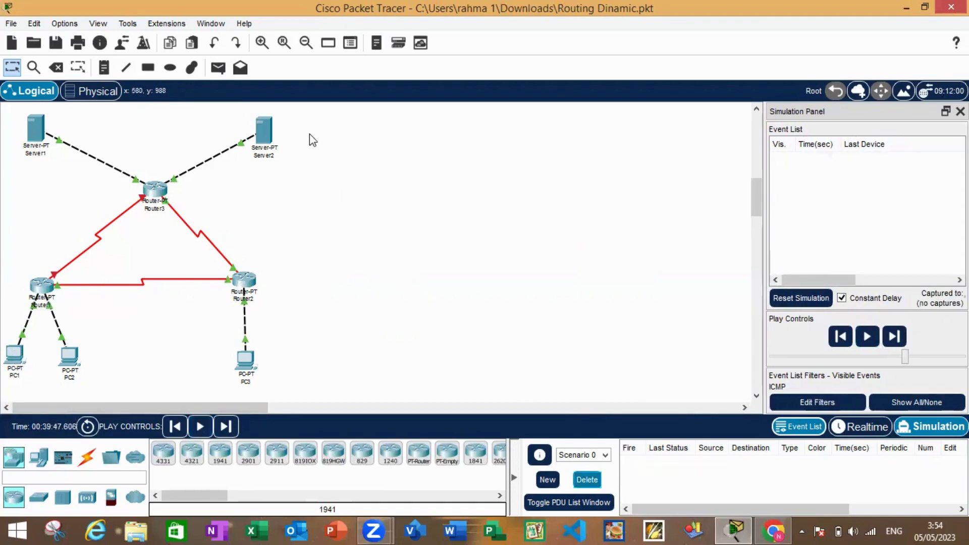
# Simulate a simple PDU from PC1 to Server2 with Router3's Serial2/0 off and follow its route to the final status
pyautogui.click(219, 70)
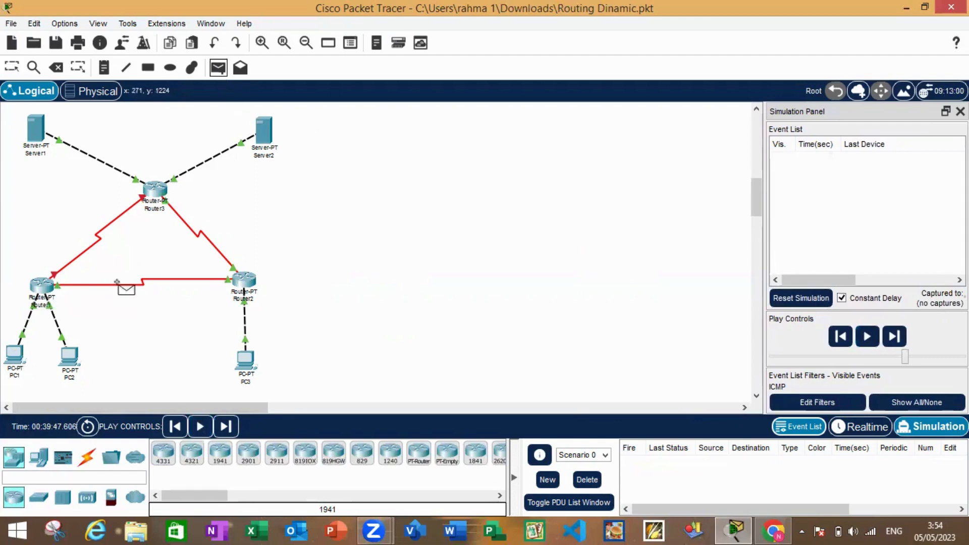
pyautogui.click(17, 351)
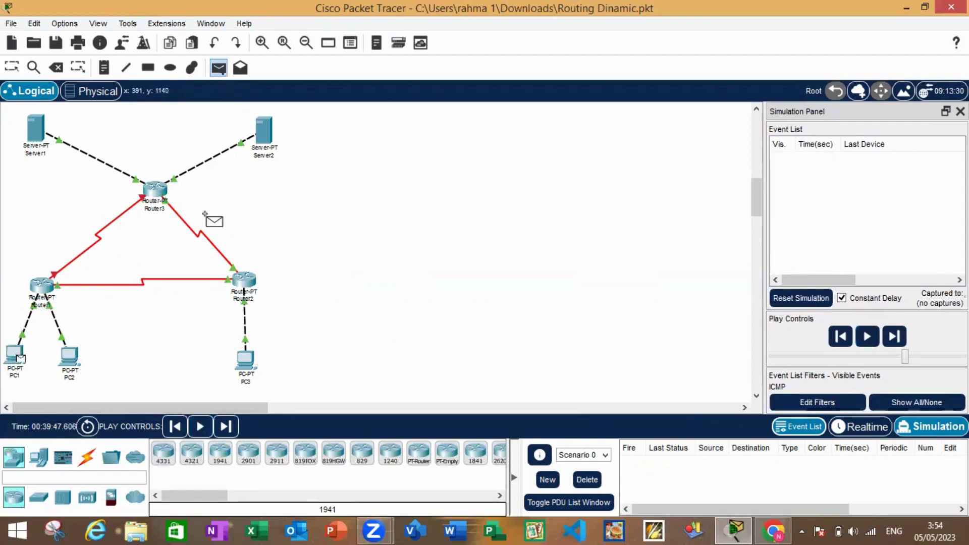
pyautogui.click(267, 146)
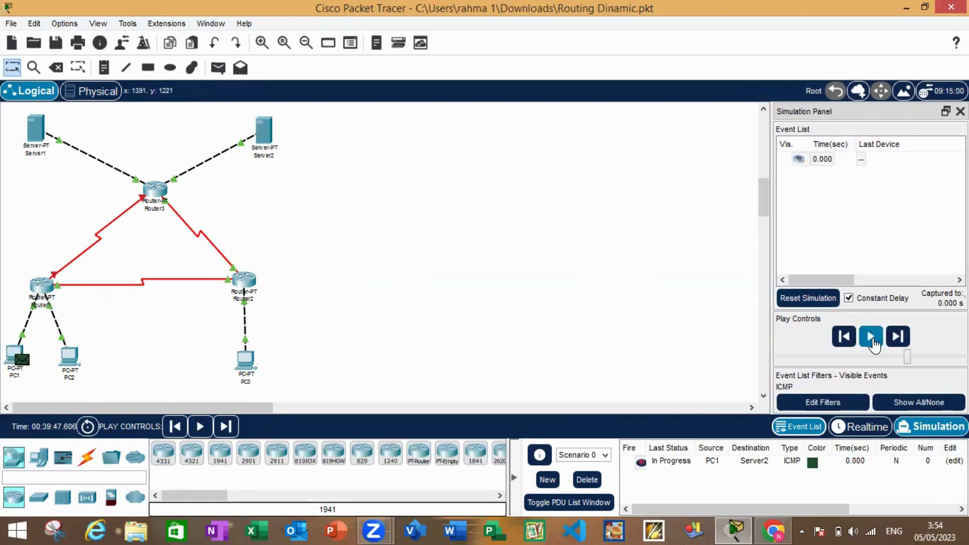
pyautogui.click(872, 341)
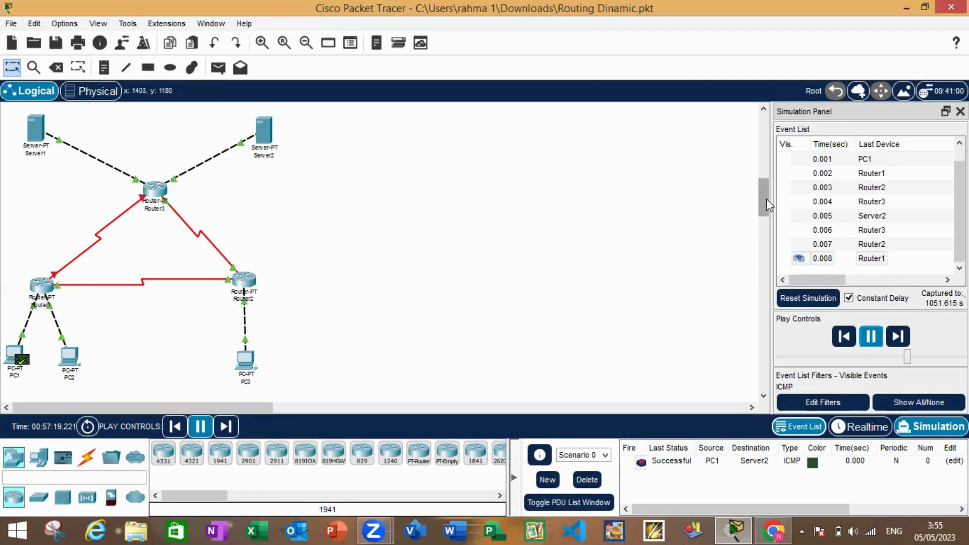
pyautogui.scroll(2, 766, 199)
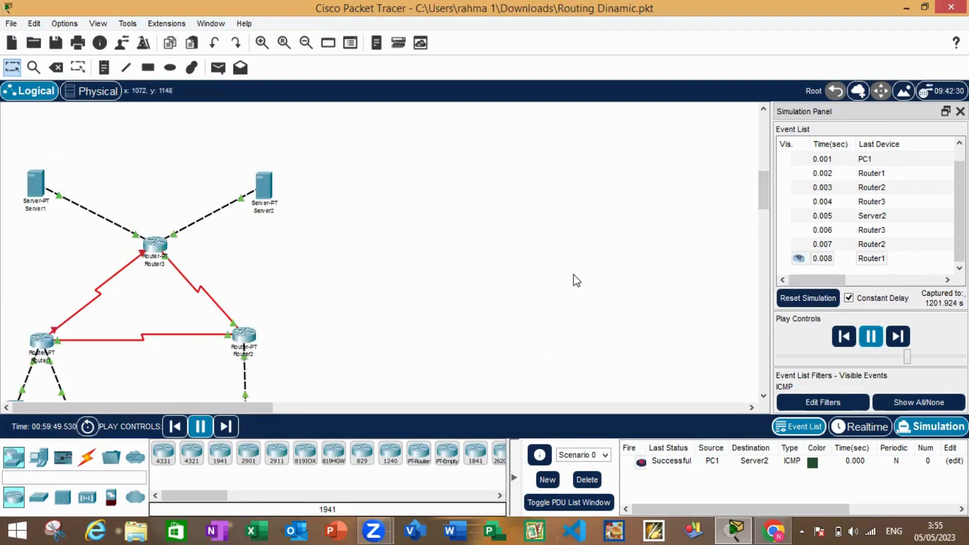